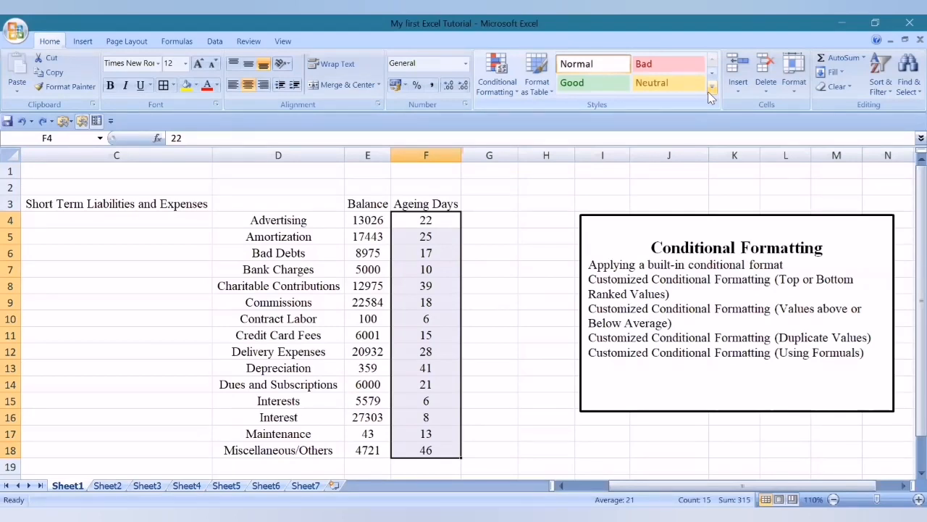
click(519, 78)
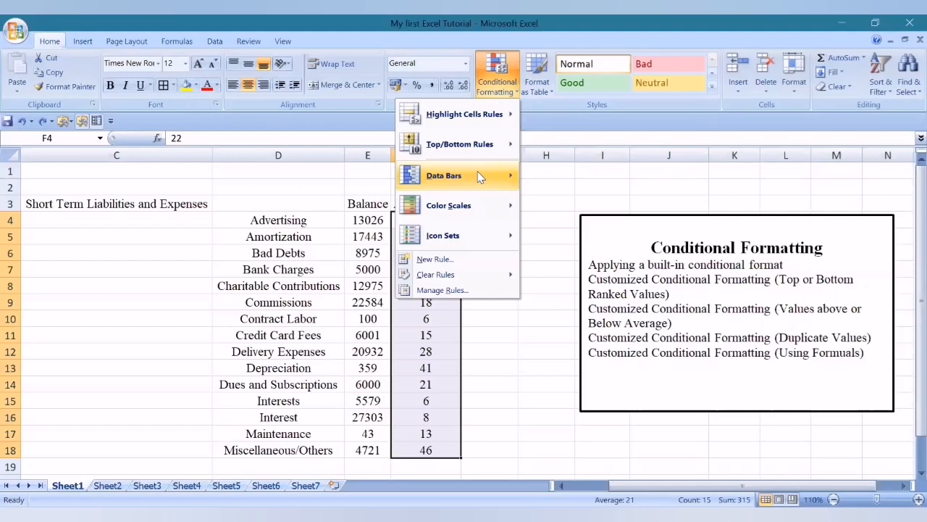
mouse_move(472, 209)
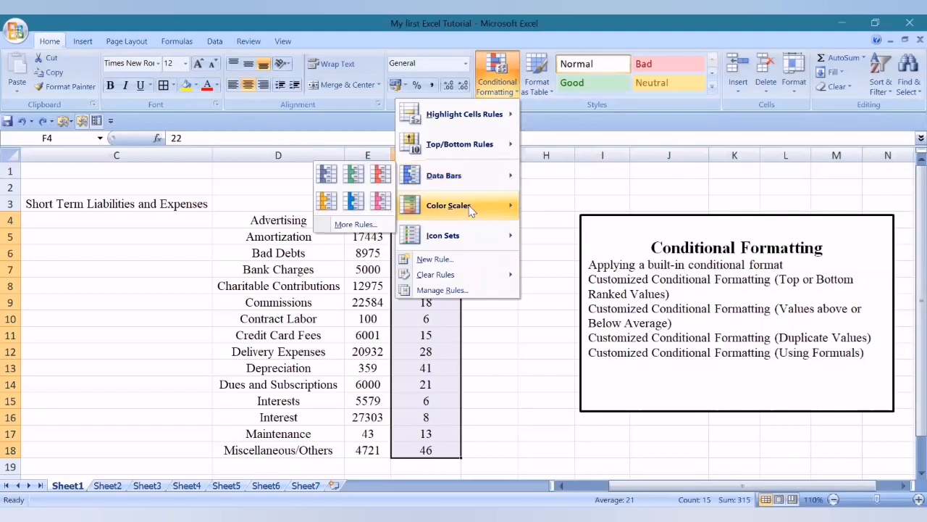
mouse_move(468, 237)
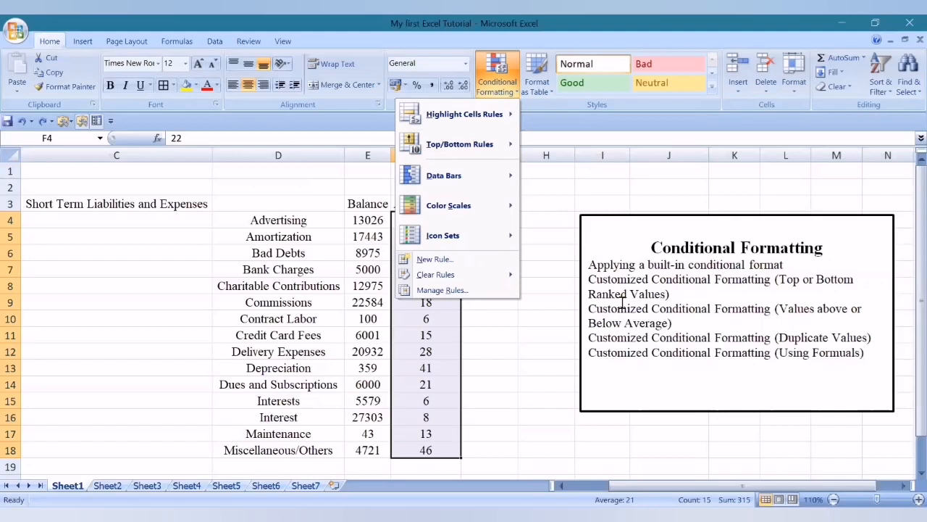
click(502, 320)
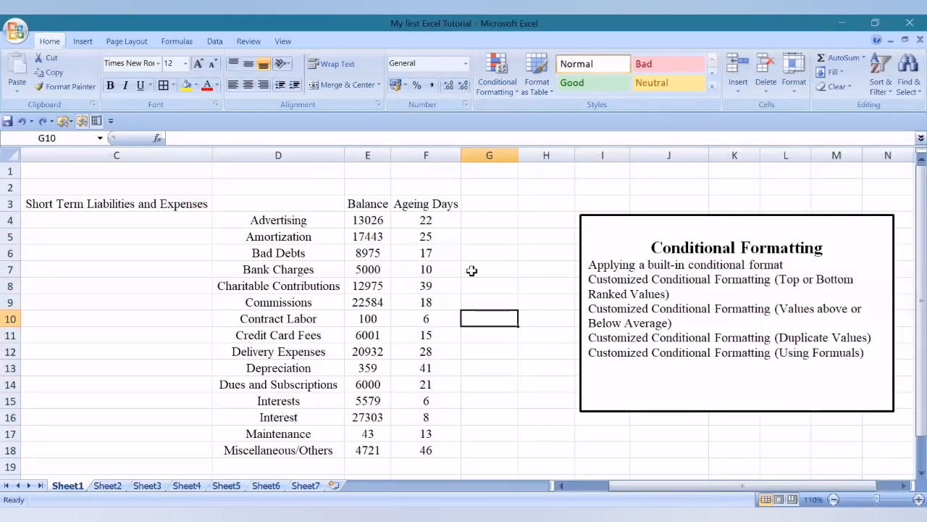
Step: Apply green data bars as conditional formatting to the Ageing Days values in F4:F18
drag(425, 219, 440, 449)
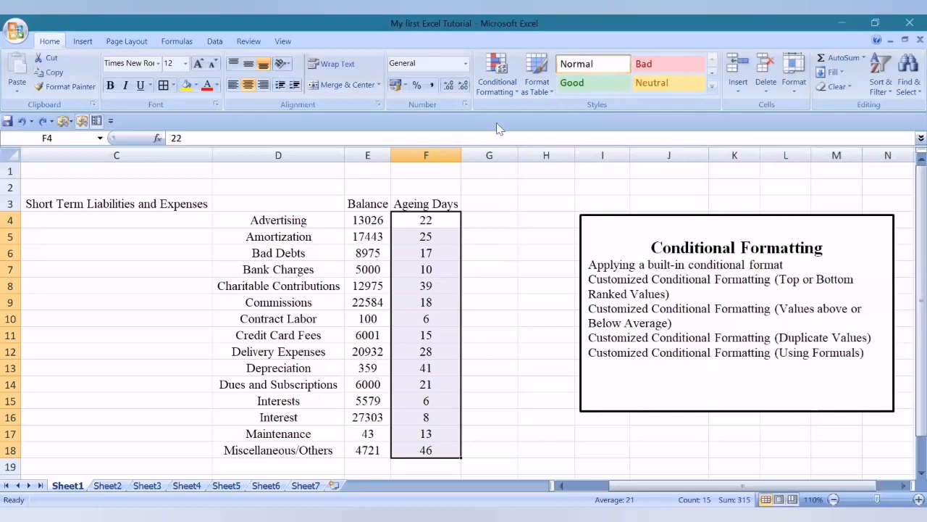
click(494, 98)
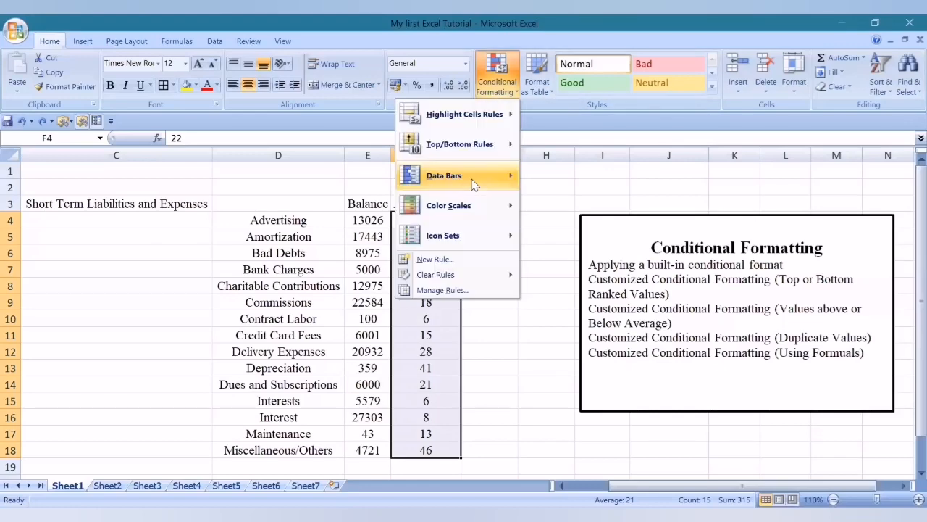
mouse_move(472, 182)
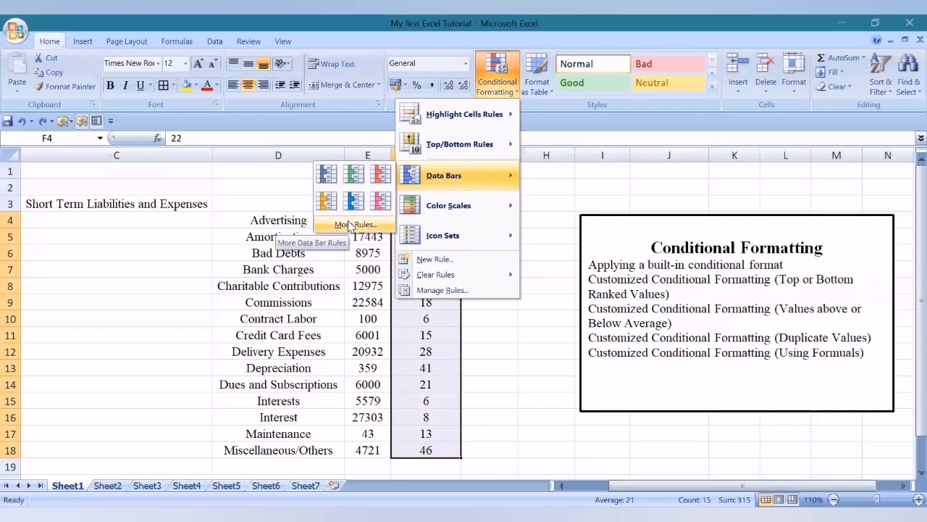
click(347, 183)
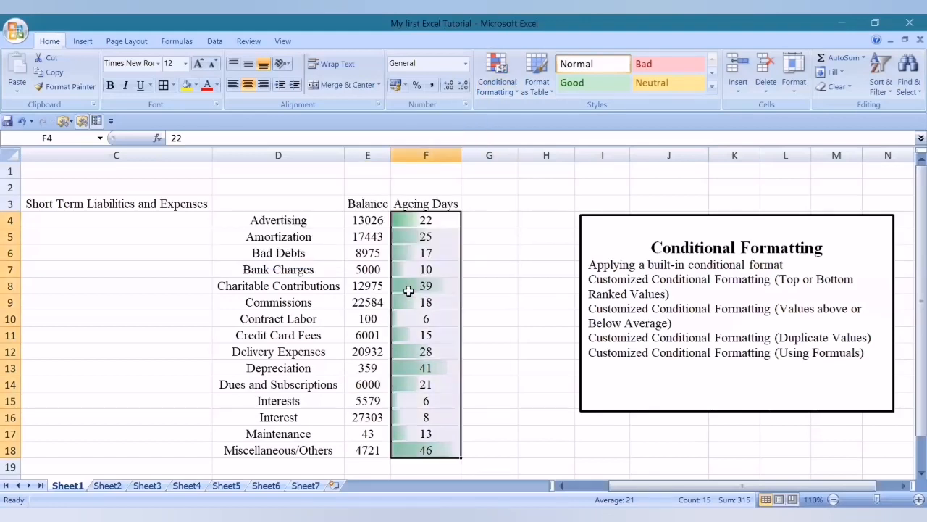
click(408, 290)
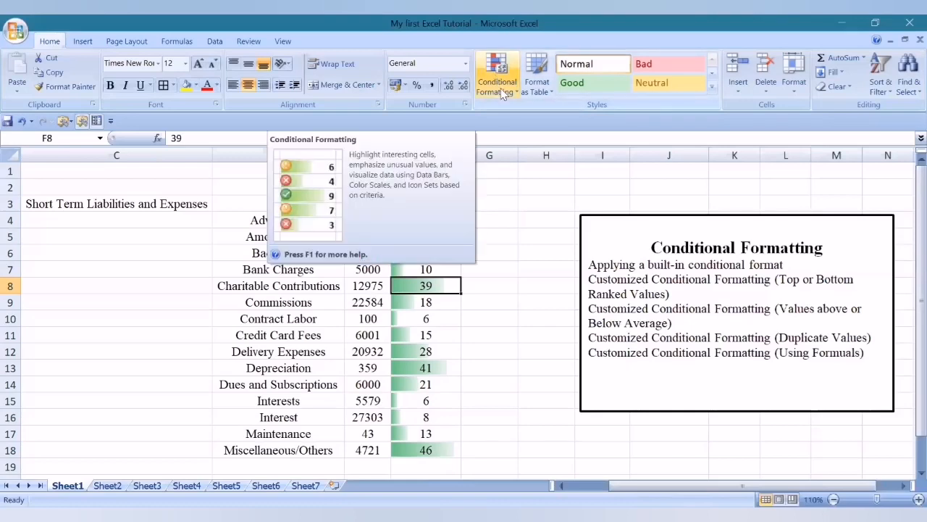
Step: Clear the data bar rule from the Ageing Days cells F4:F18
drag(425, 219, 437, 450)
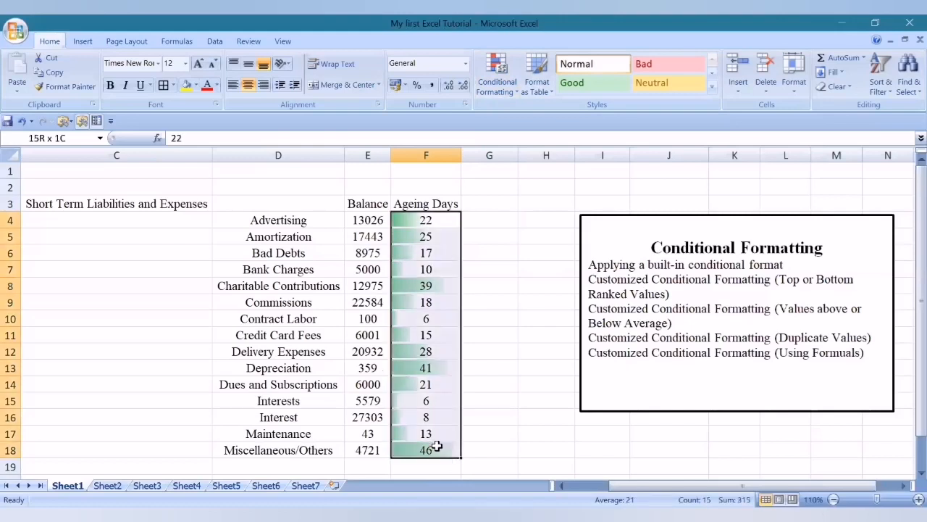
click(500, 75)
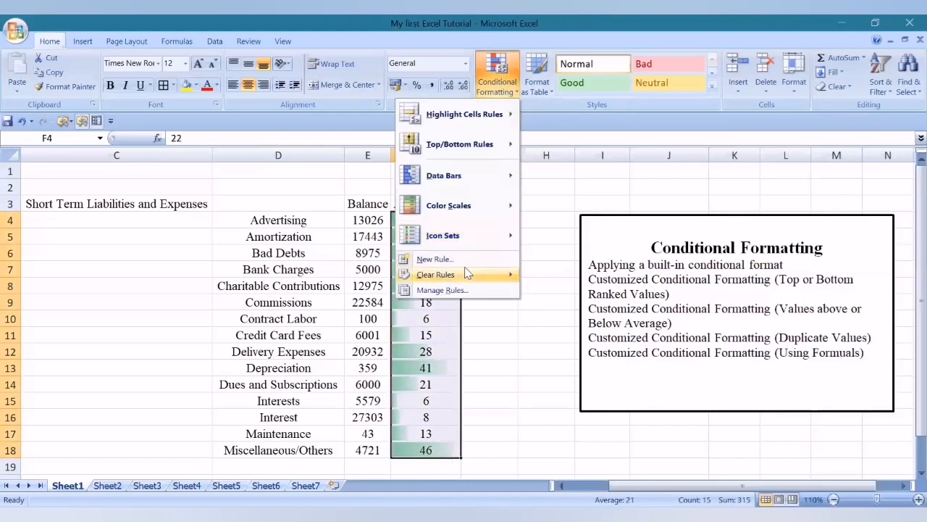
mouse_move(467, 274)
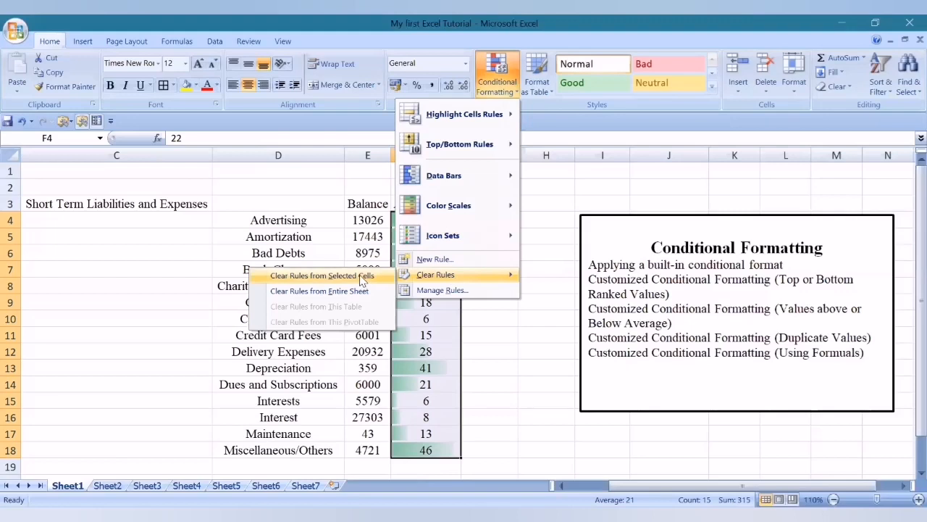
click(361, 279)
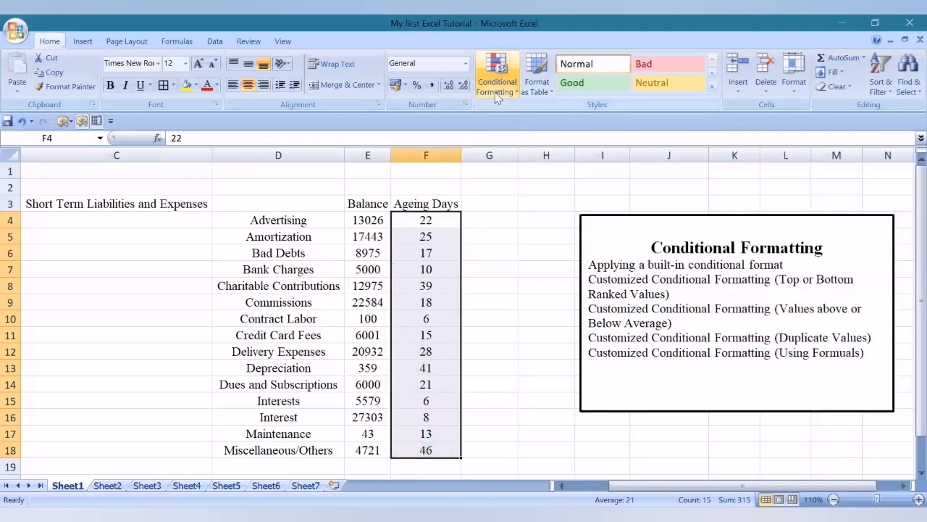
Step: Apply the Red - Yellow - Green Color Scale to the Ageing Days values in F4:F18
click(497, 75)
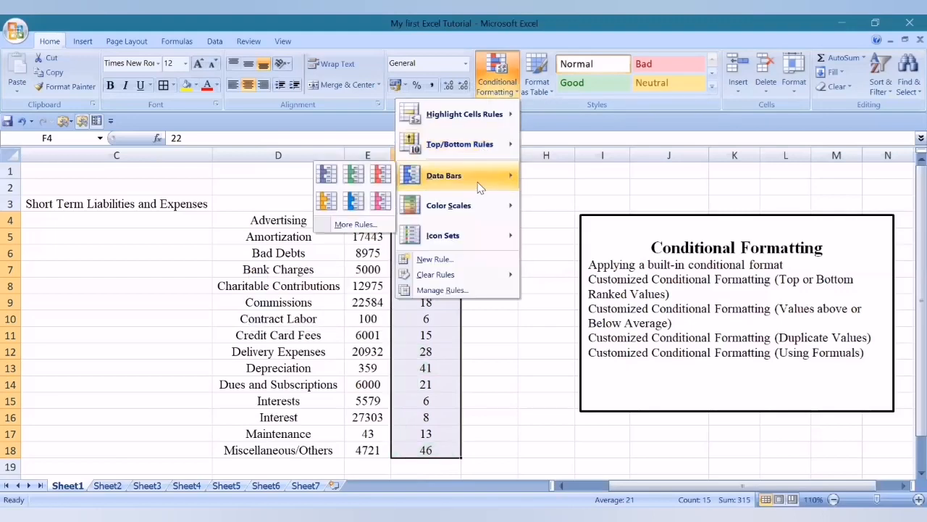
mouse_move(475, 210)
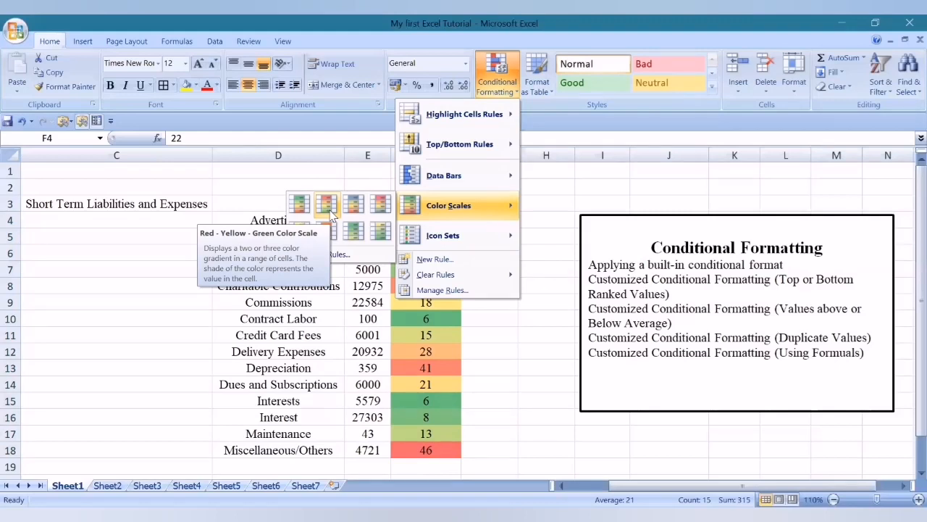
click(469, 307)
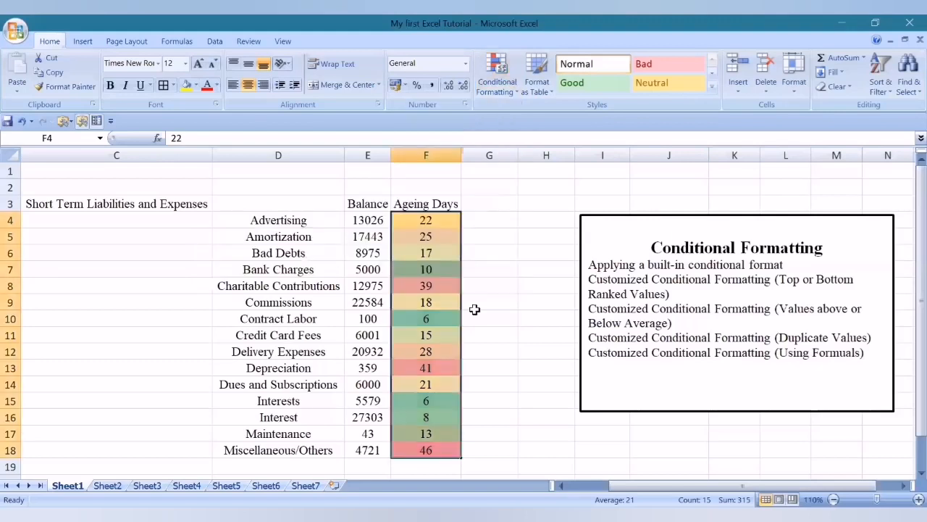
click(474, 307)
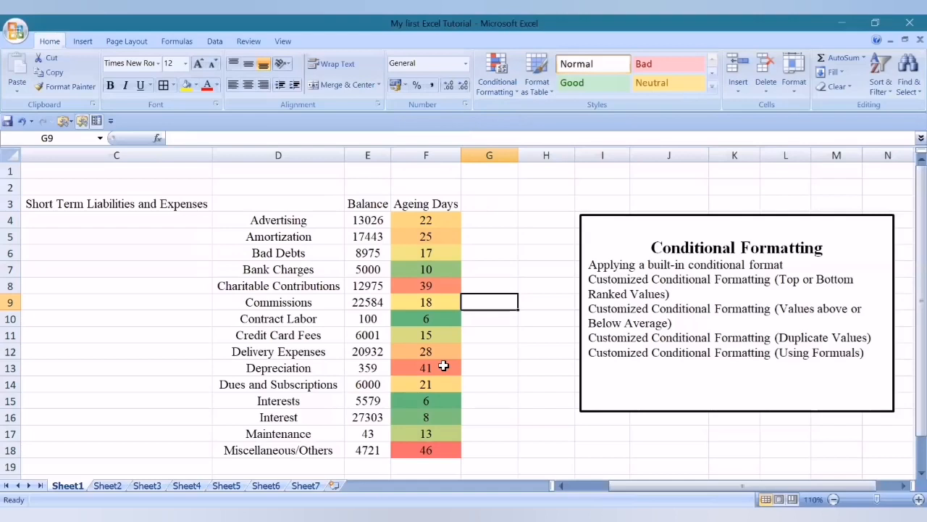
Step: Clear the color scale rule from the Ageing Days cells F4:F18
drag(408, 219, 428, 445)
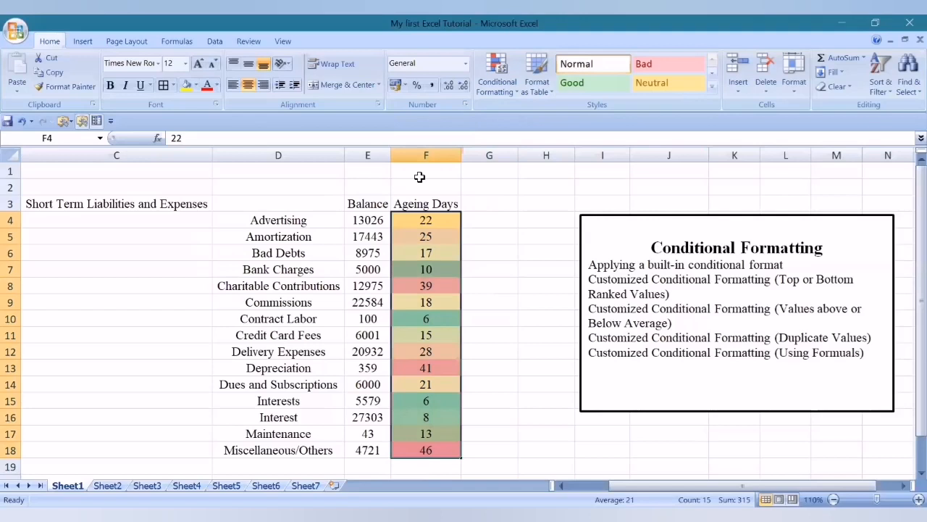
click(494, 92)
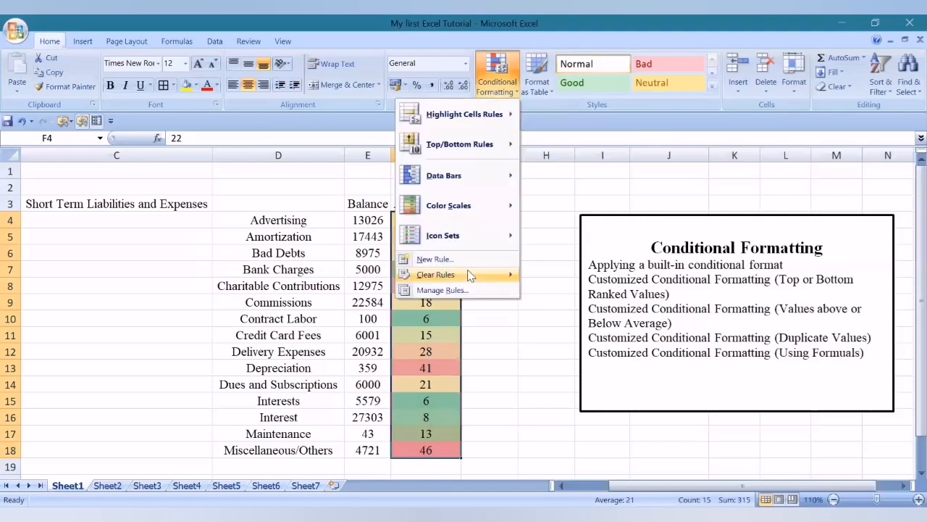
mouse_move(469, 276)
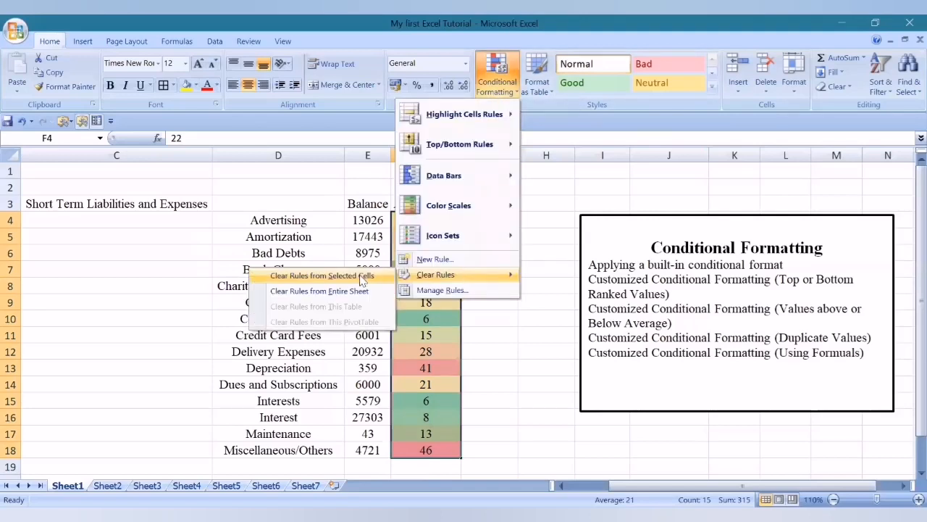
click(360, 275)
Step: Apply the icon set with green circle, yellow triangle and red diamond to the Ageing Days values in F4:F18
click(515, 77)
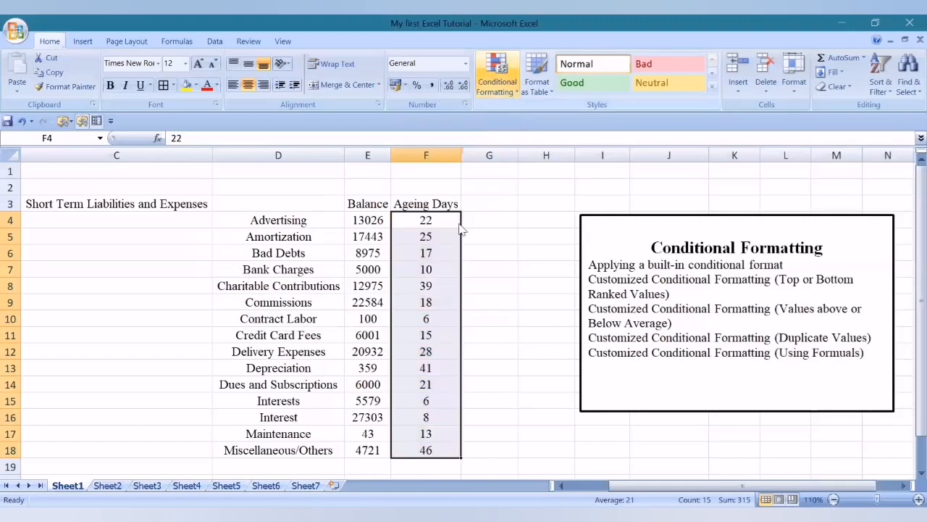
mouse_move(461, 236)
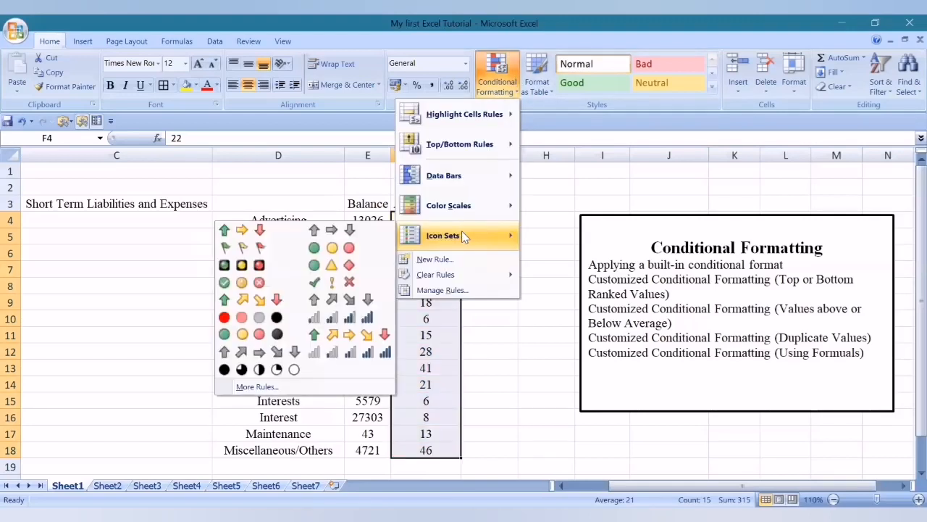
click(315, 267)
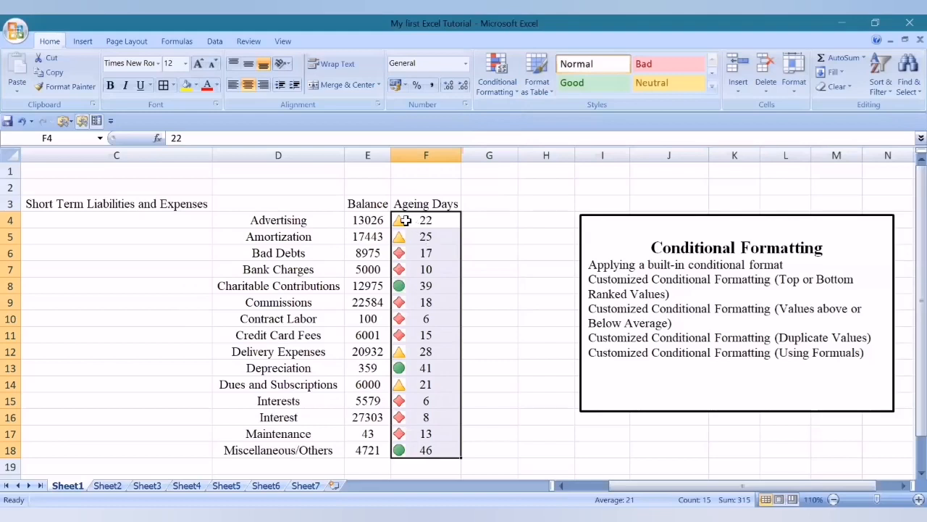
Step: Clear the icon set rule from the Ageing Days cells F4:F18
click(490, 90)
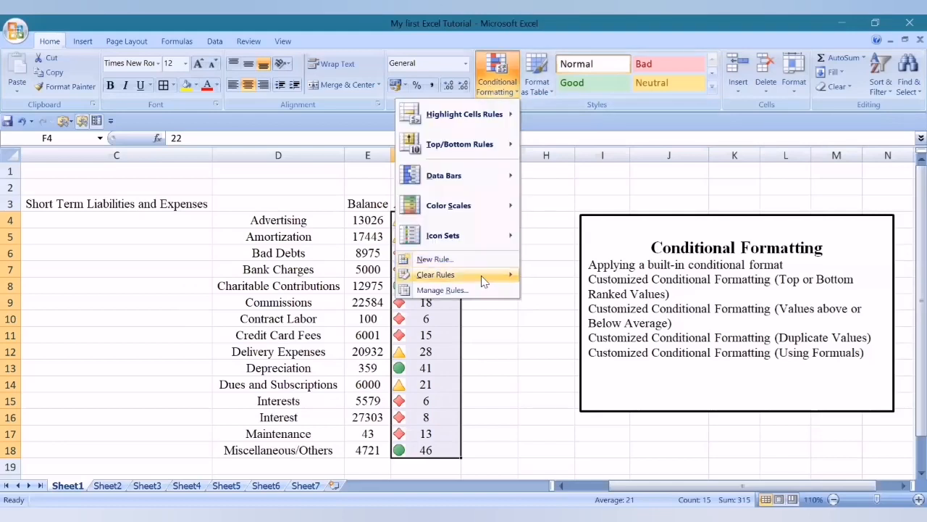
mouse_move(483, 275)
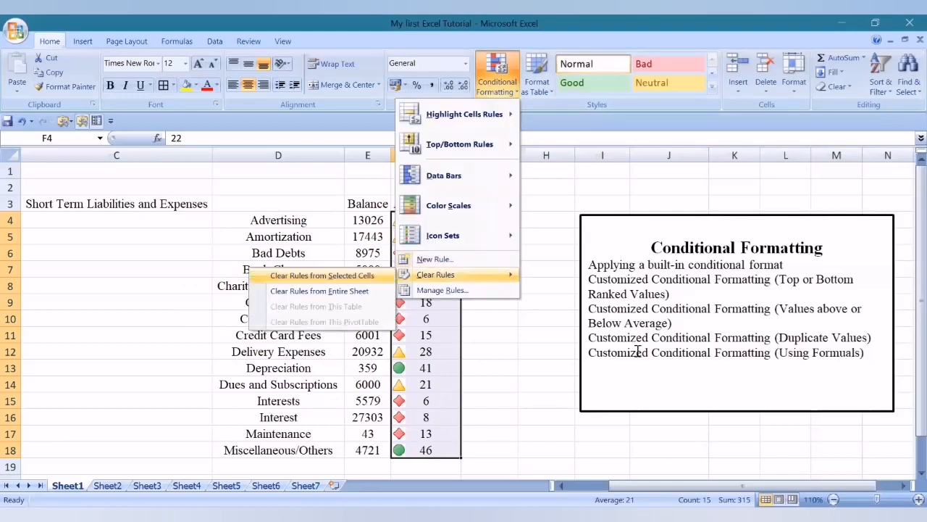
click(372, 278)
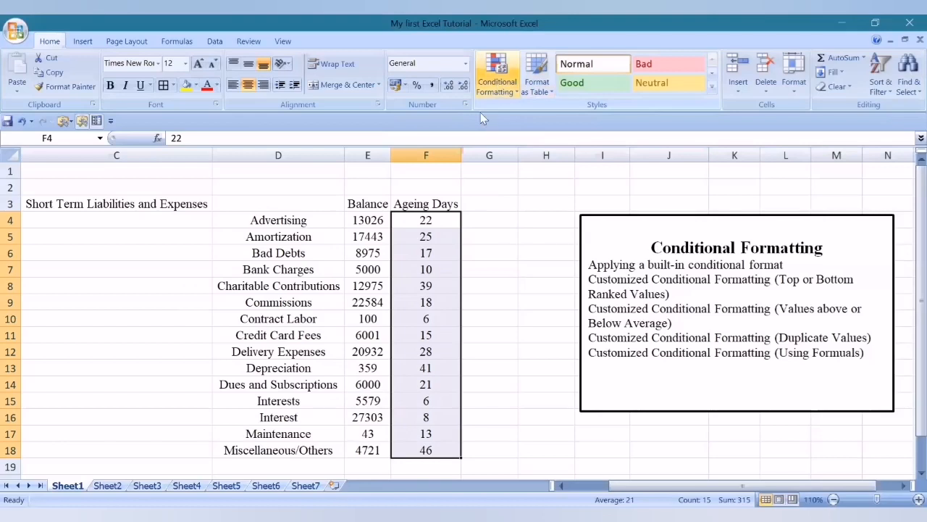
Step: Highlight the top 10 Ageing Days values in F4:F18 with Light Red Fill using a Top 10 Items rule
click(495, 76)
mouse_move(477, 139)
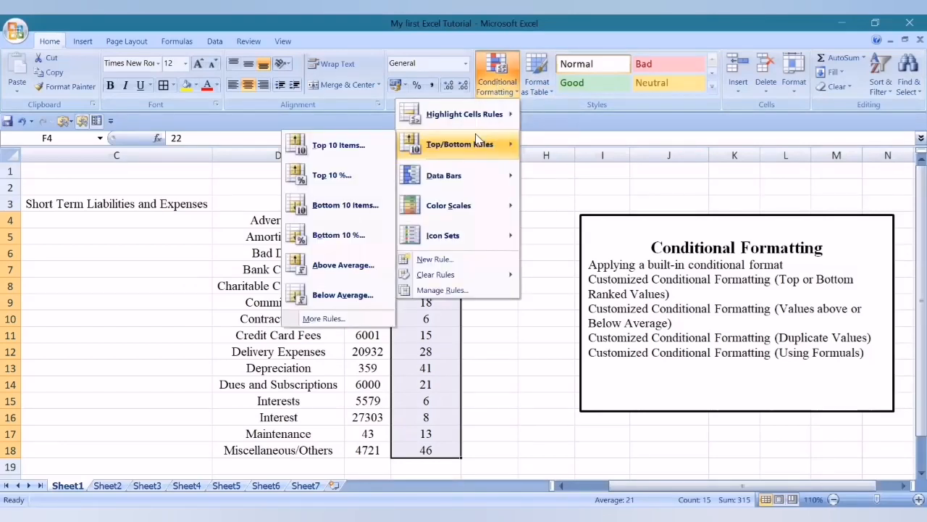
click(334, 145)
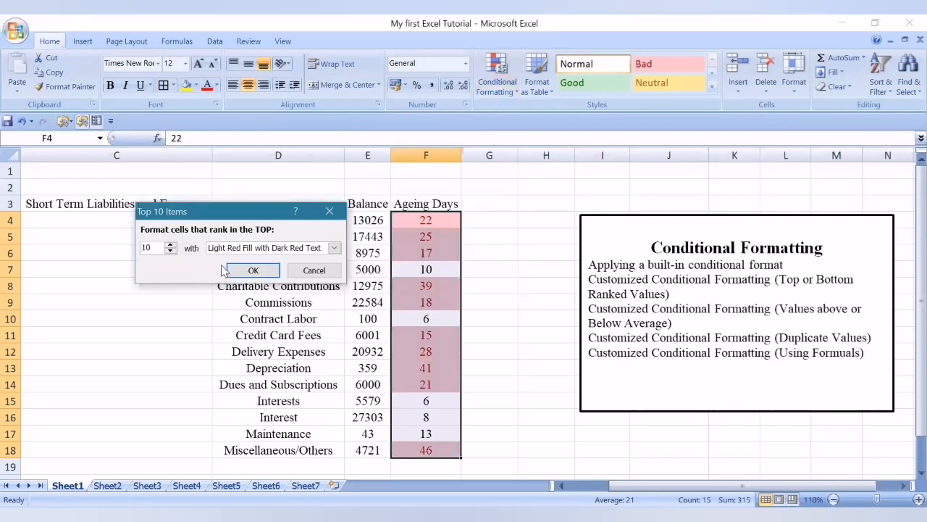
click(226, 250)
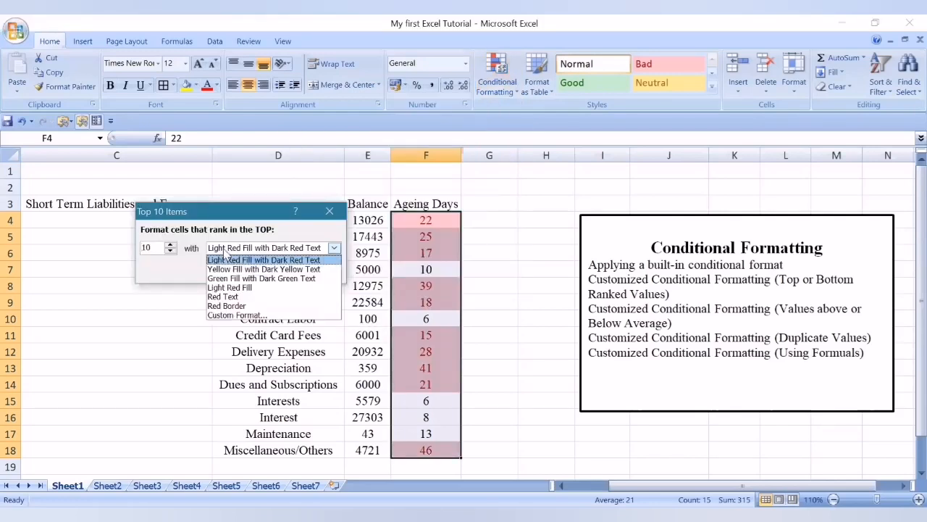
click(231, 288)
click(253, 273)
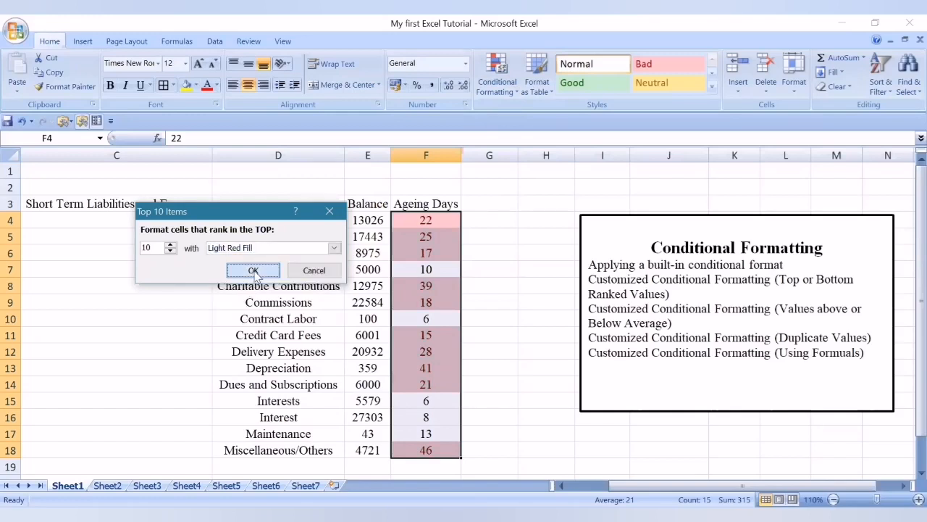
click(471, 352)
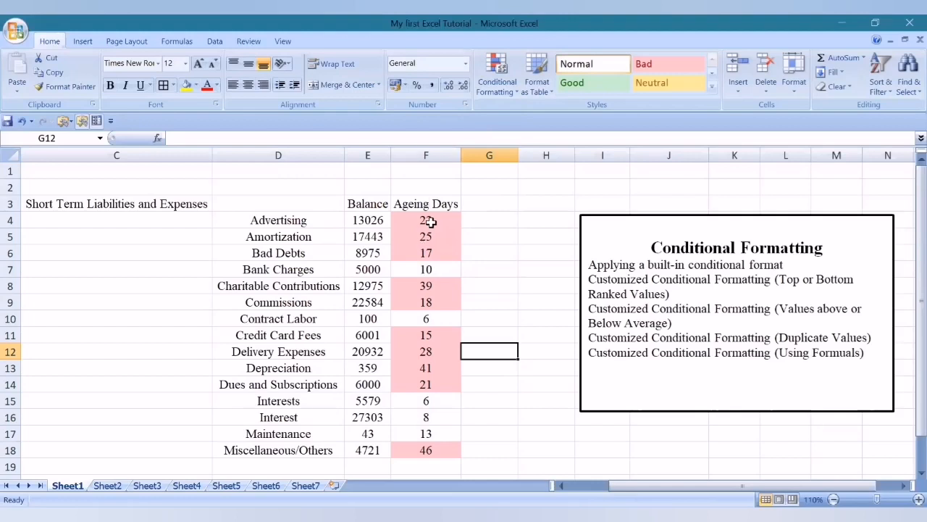
Step: Clear the Top 10 Items rule from the Ageing Days cells F4:F18
drag(432, 221, 430, 351)
drag(434, 433, 434, 448)
click(491, 97)
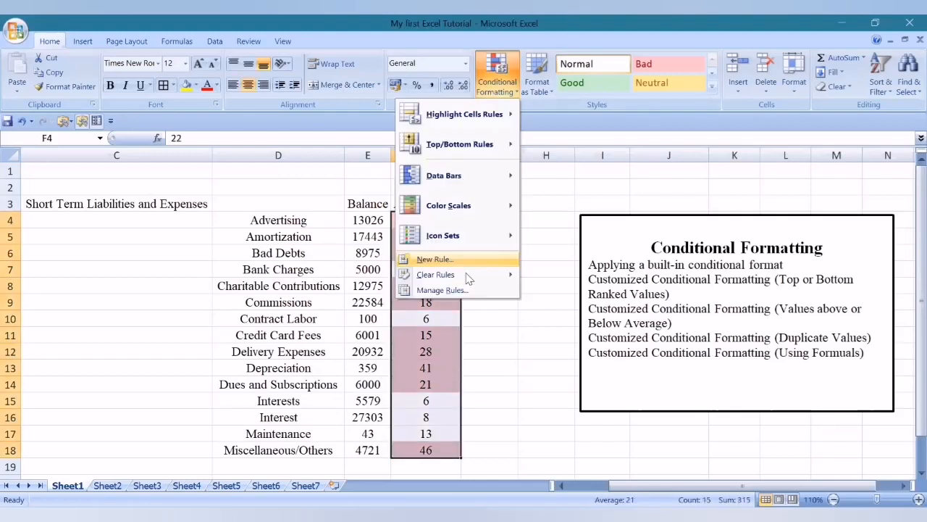
click(468, 277)
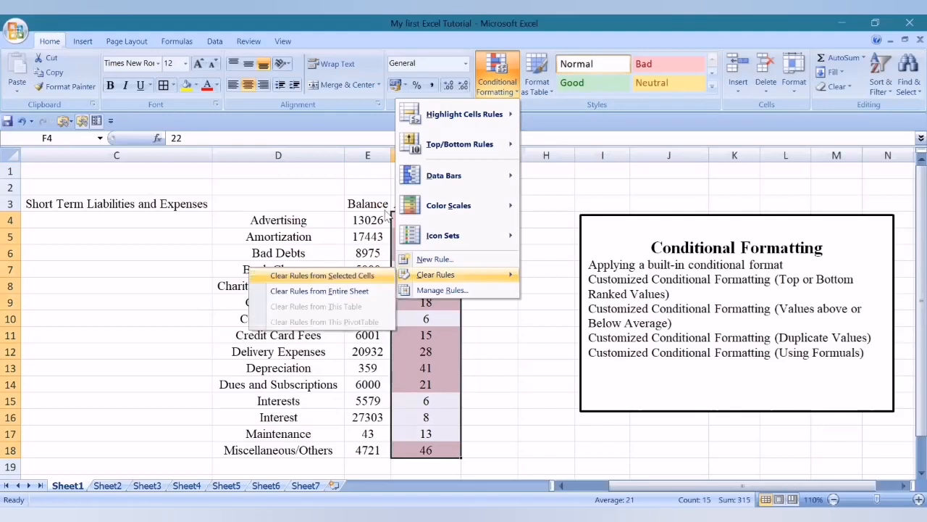
click(349, 278)
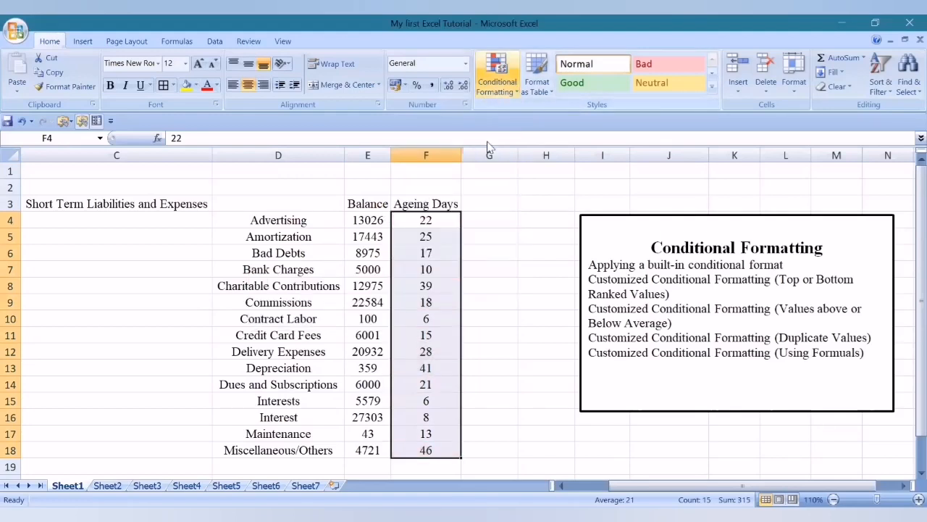
Step: Highlight the bottom 10 Ageing Days values in F4:F18 with Light Red Fill with Dark Red Text using a Bottom 10 Items rule
click(497, 76)
mouse_move(459, 144)
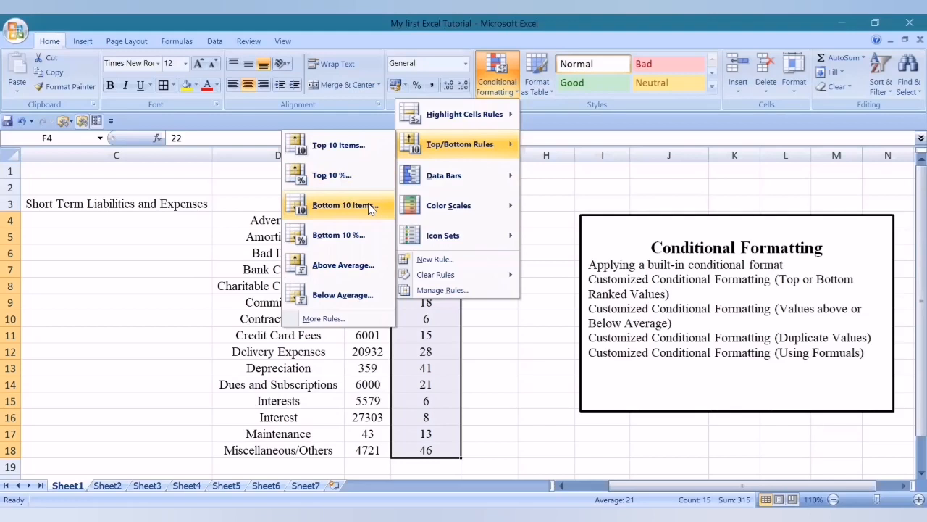
click(369, 206)
click(253, 270)
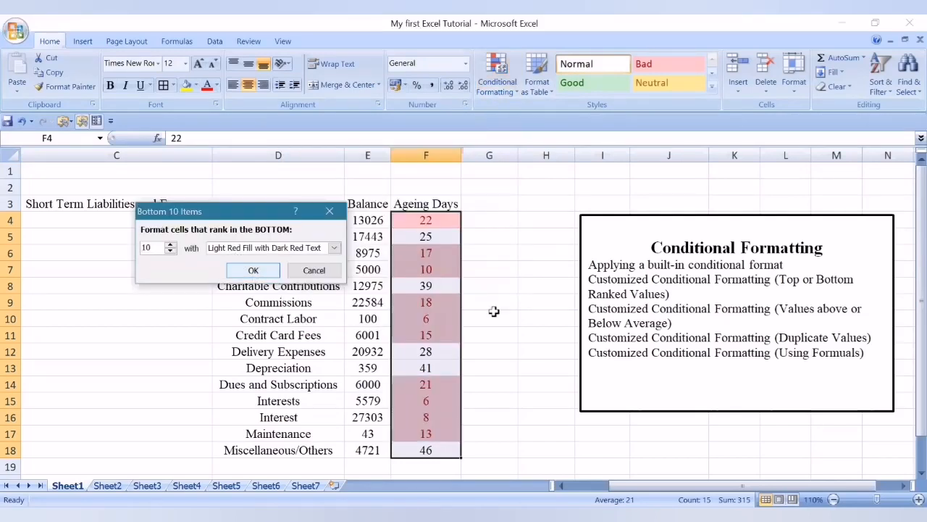
click(495, 313)
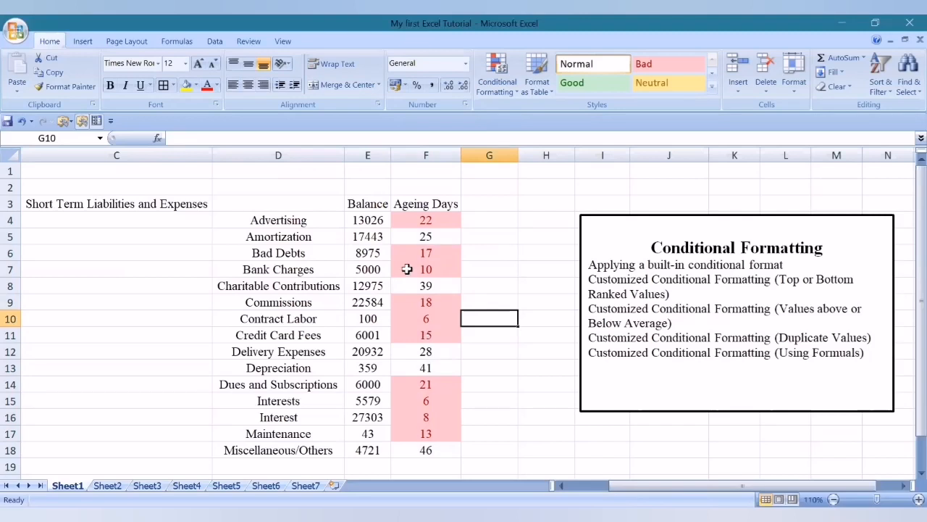
Step: Clear the Bottom 10 Items rule from the Ageing Days cells F4:F18
drag(419, 217, 439, 450)
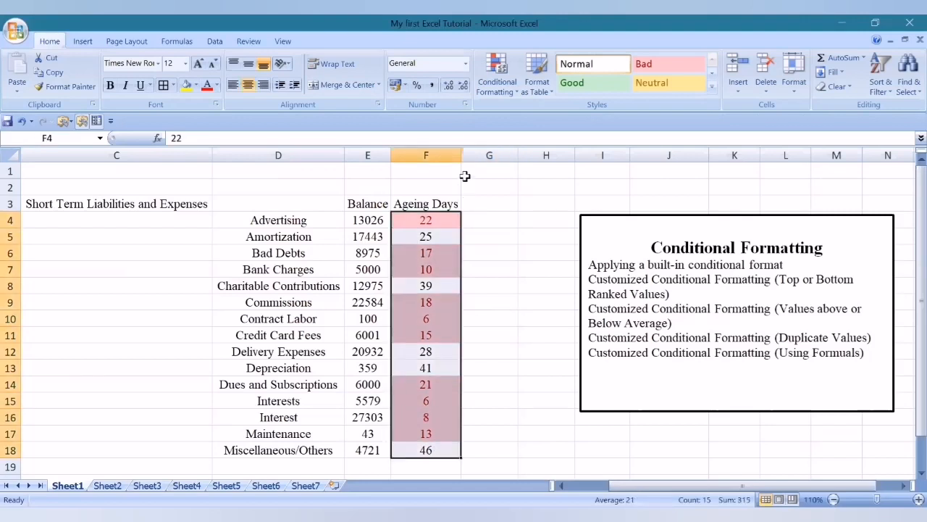
click(498, 91)
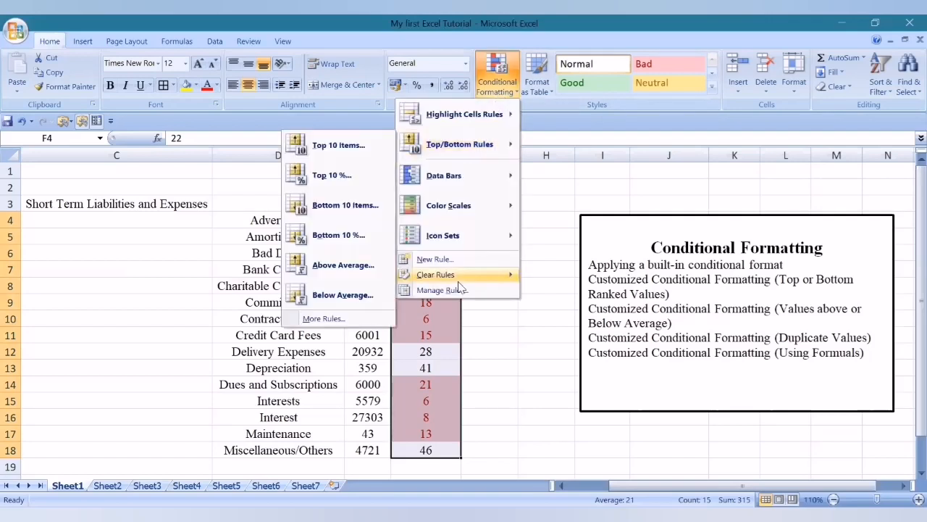
mouse_move(456, 279)
click(380, 276)
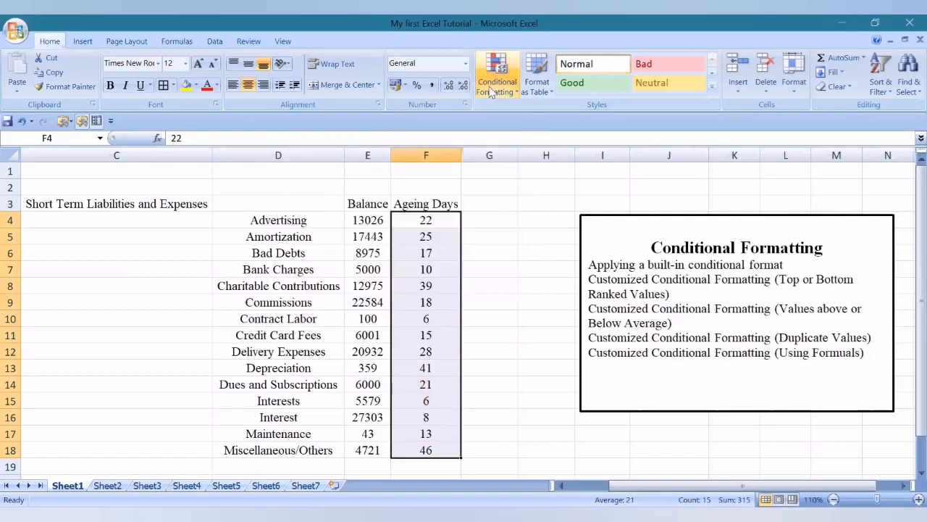
Step: Highlight the above-average Ageing Days values in F4:F18 with a light red fill and dark red text using an Above Average rule
click(492, 93)
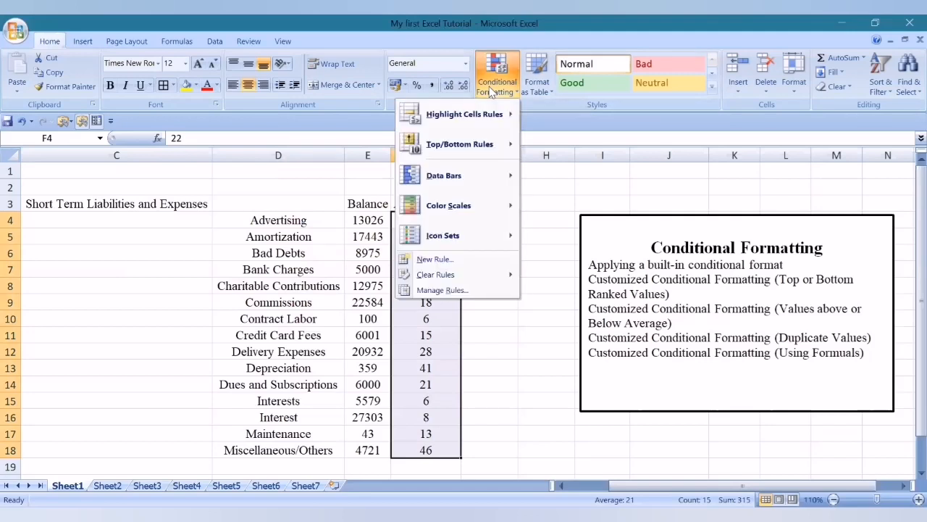
mouse_move(480, 149)
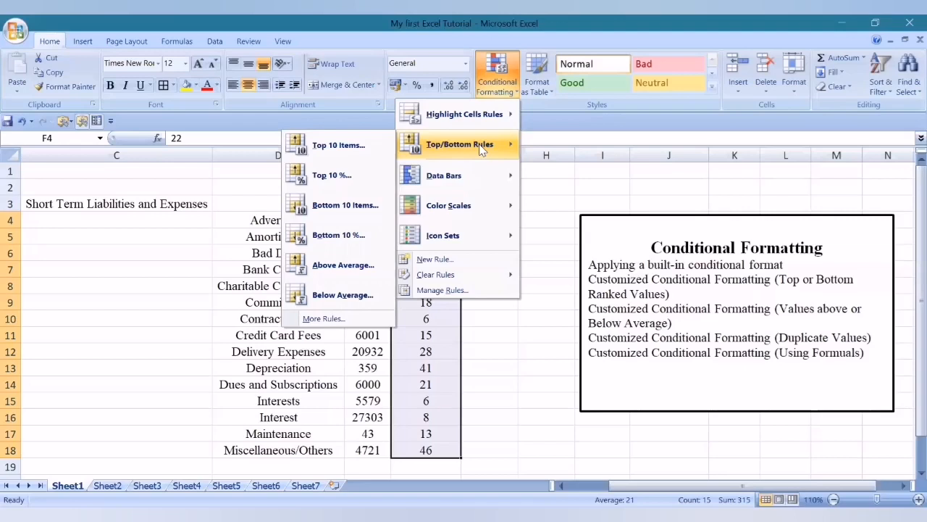
click(325, 276)
click(287, 273)
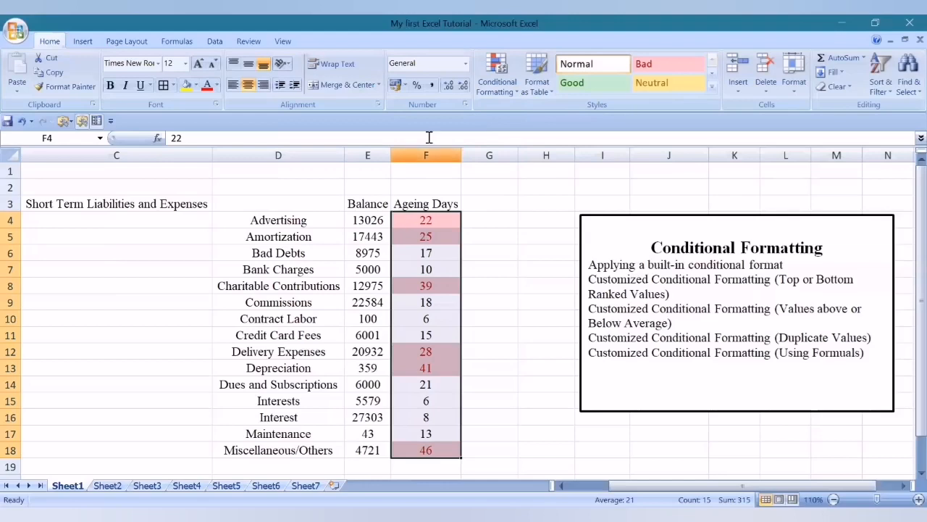
Step: Clear the Above Average rule from the Ageing Days cells F4:F18
click(497, 87)
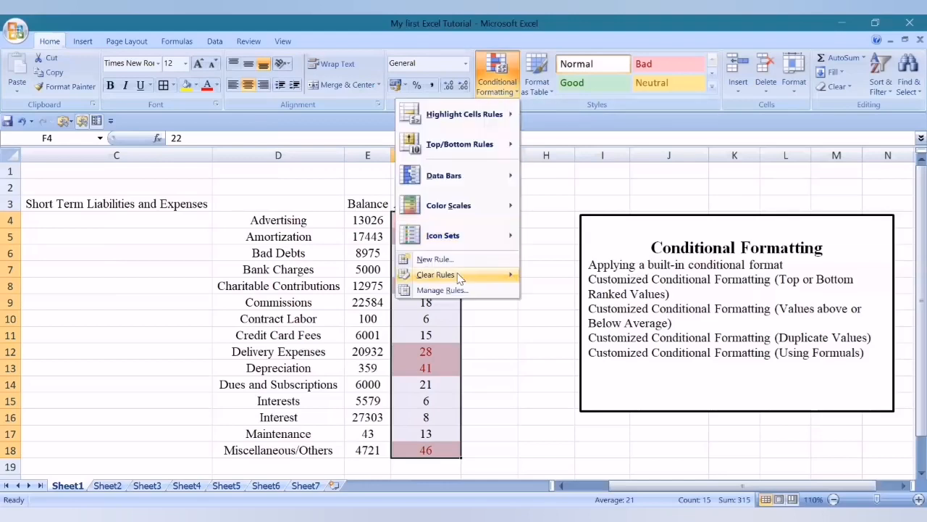
mouse_move(459, 278)
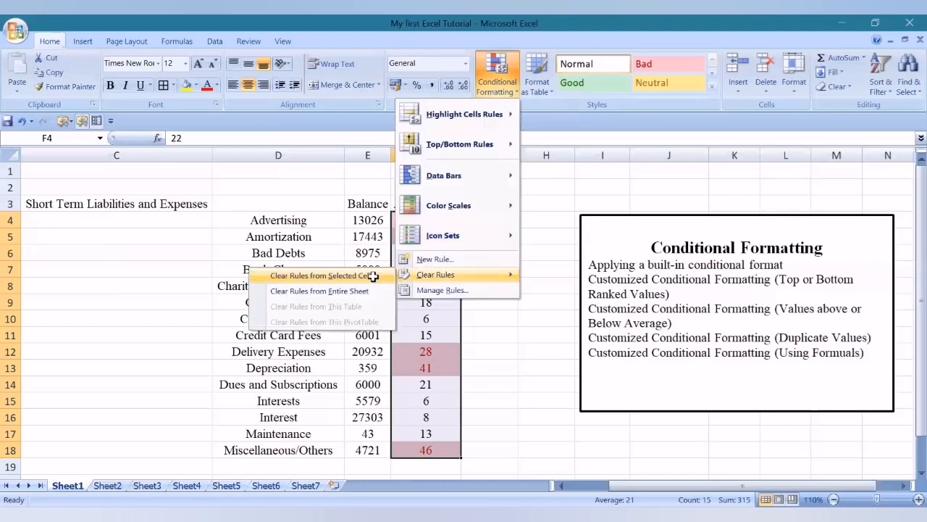
click(374, 278)
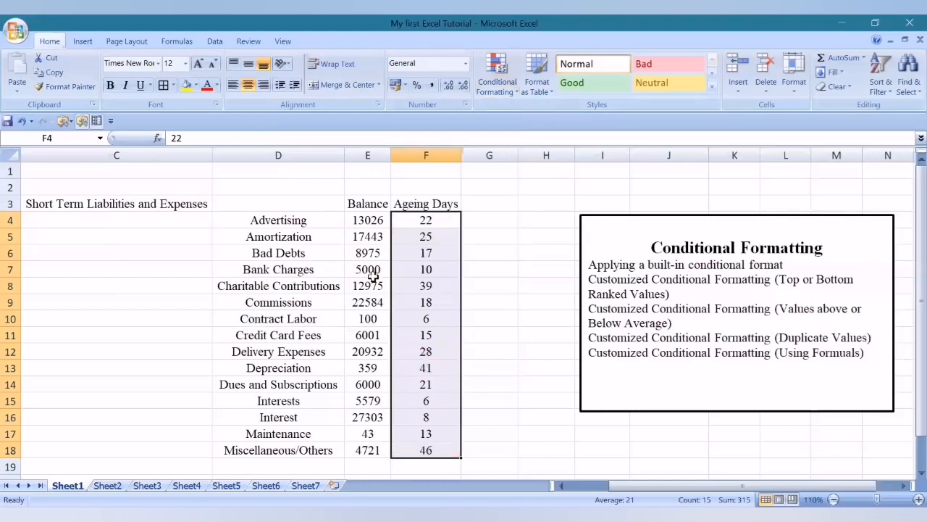
Step: Highlight duplicate Ageing Days values in F4:F18 with Green Fill with Dark Green Text using a Duplicate Values rule
click(499, 95)
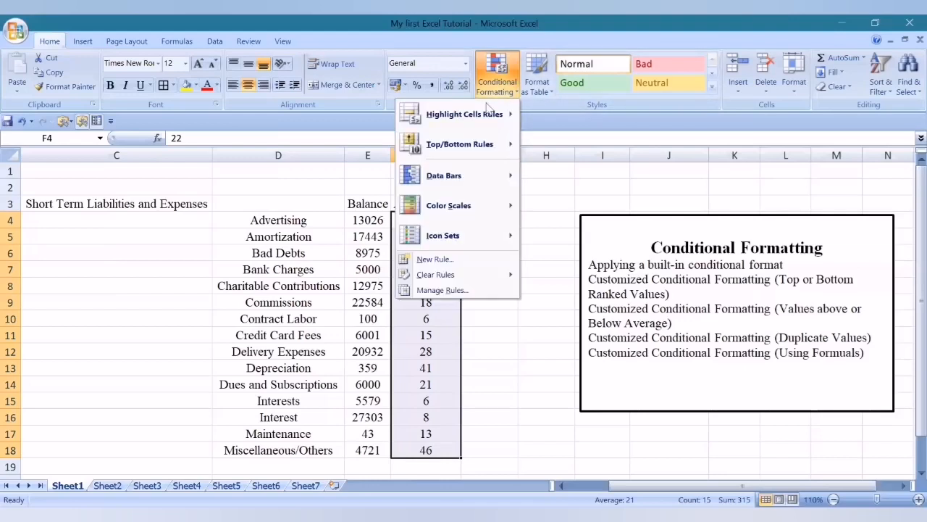
mouse_move(478, 118)
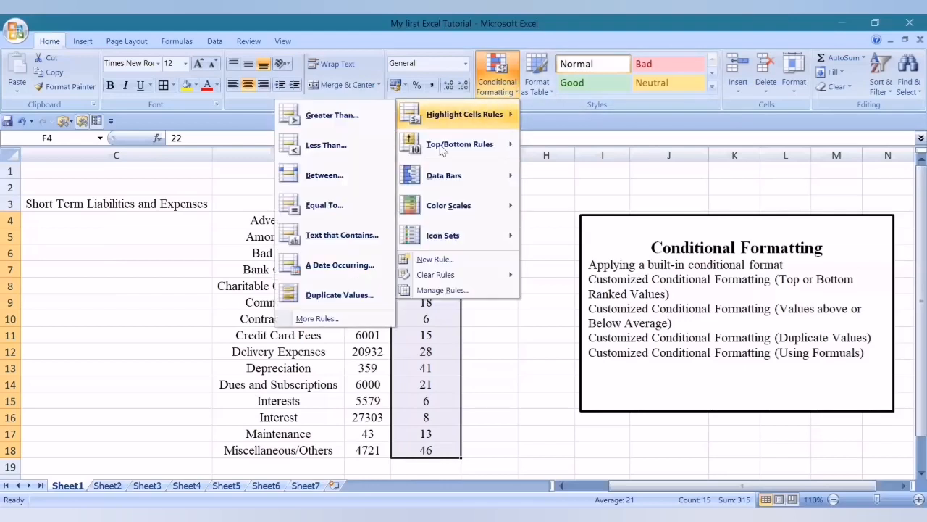
click(342, 297)
click(265, 247)
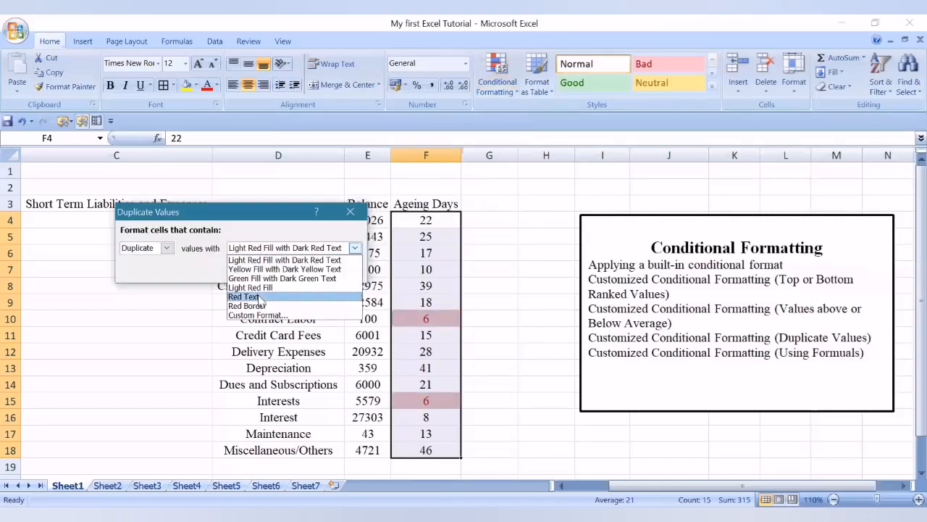
click(263, 278)
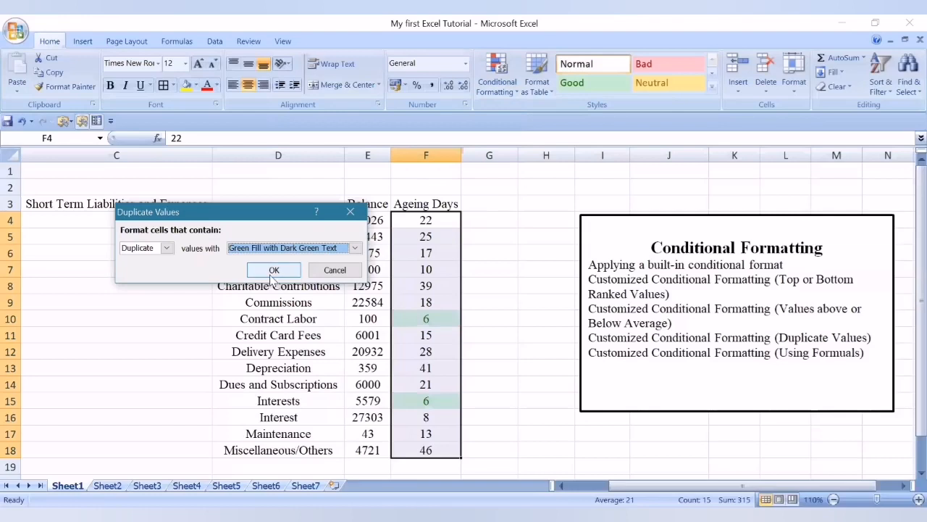
click(274, 269)
click(522, 316)
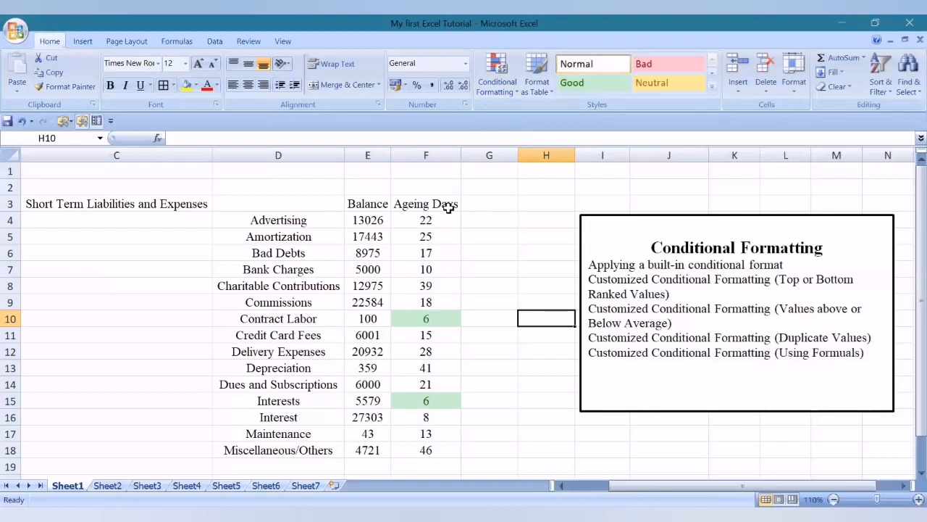
Step: Clear the Duplicate Values rule from the Ageing Days cells F4:F18
drag(436, 224, 427, 453)
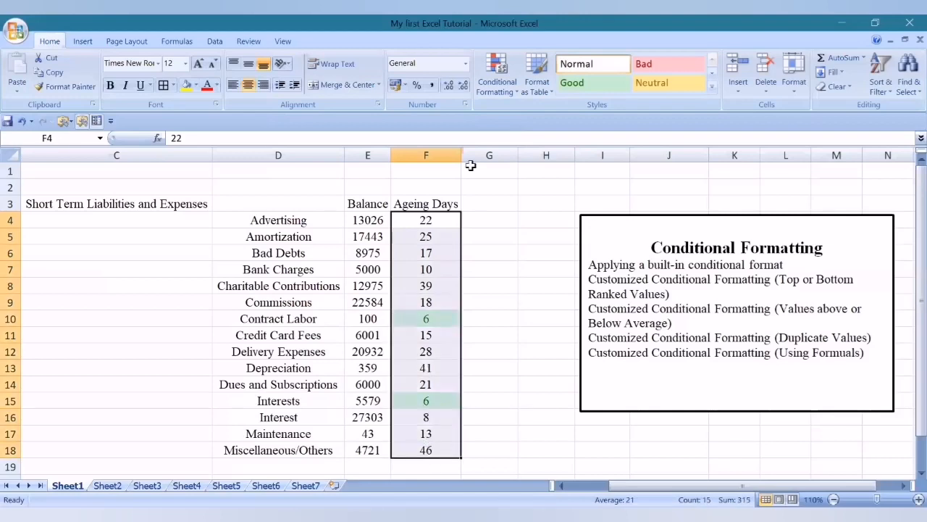
click(493, 88)
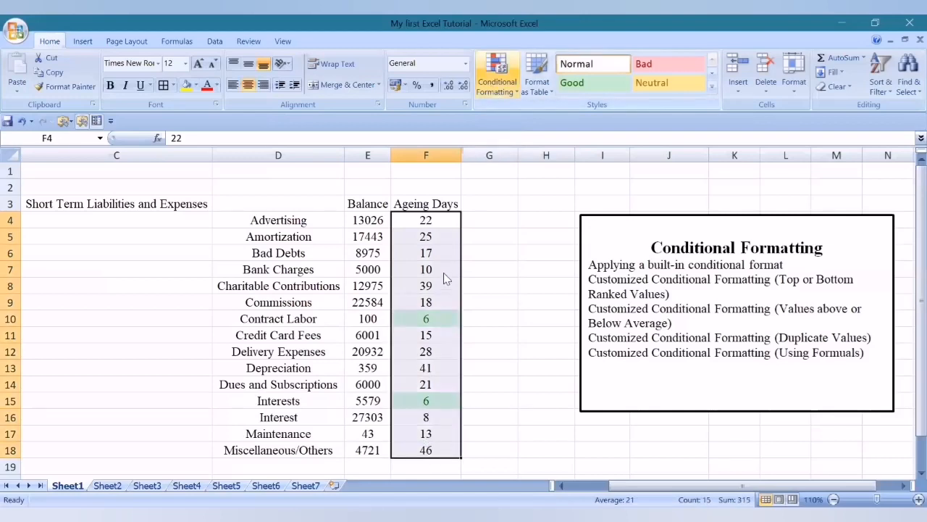
mouse_move(445, 275)
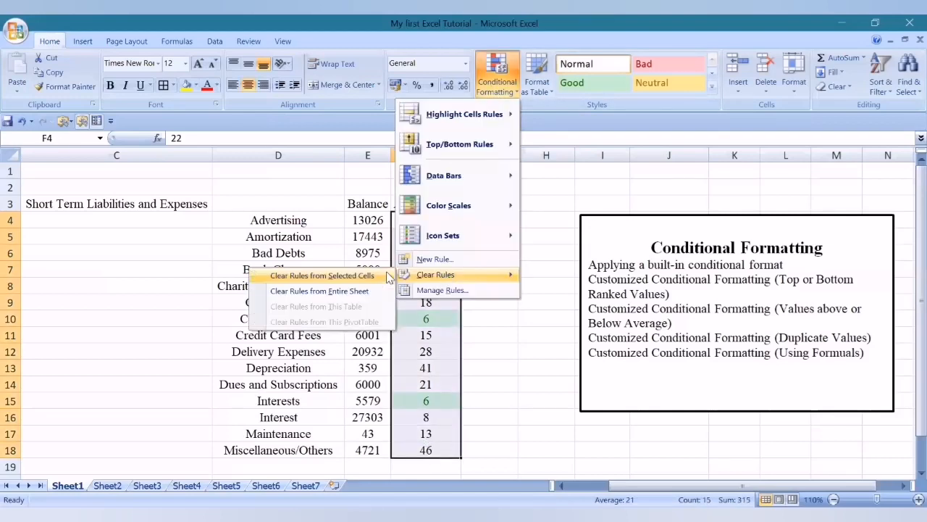
click(509, 73)
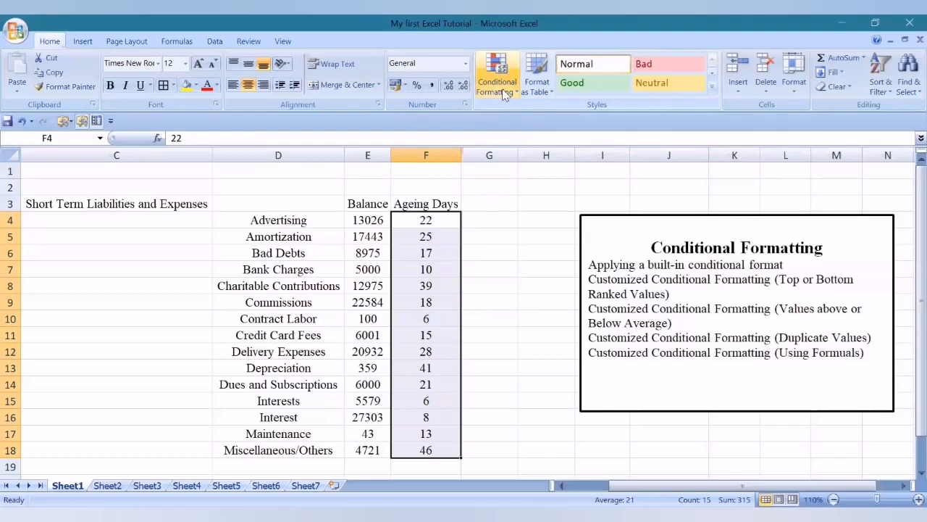
Step: Define a new formatting rule for the Ageing Days cells F4:F18 that formats only cells with a cell value between 15 and 30
click(505, 95)
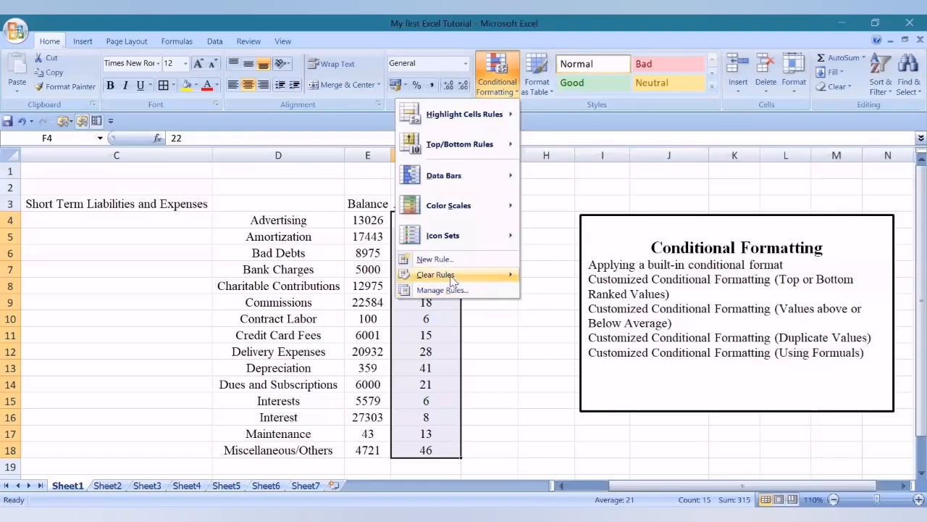
click(434, 260)
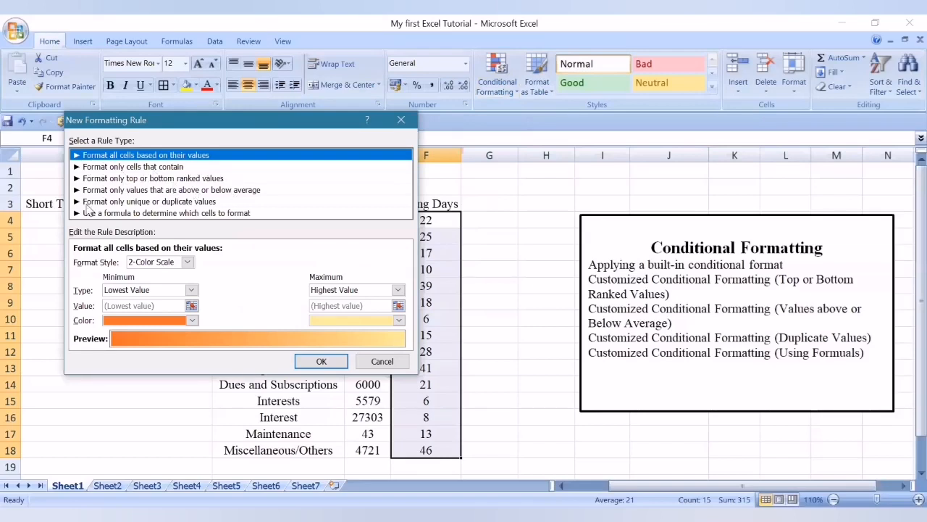
click(166, 189)
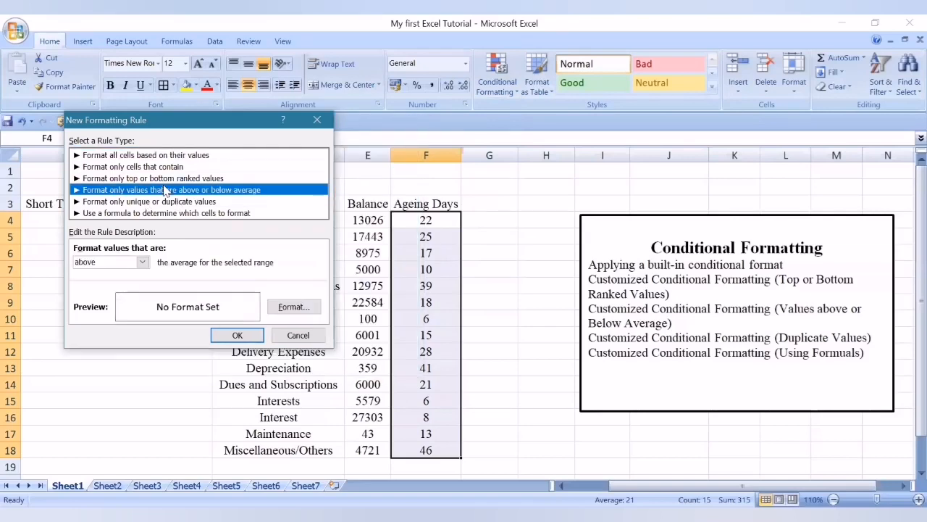
click(149, 180)
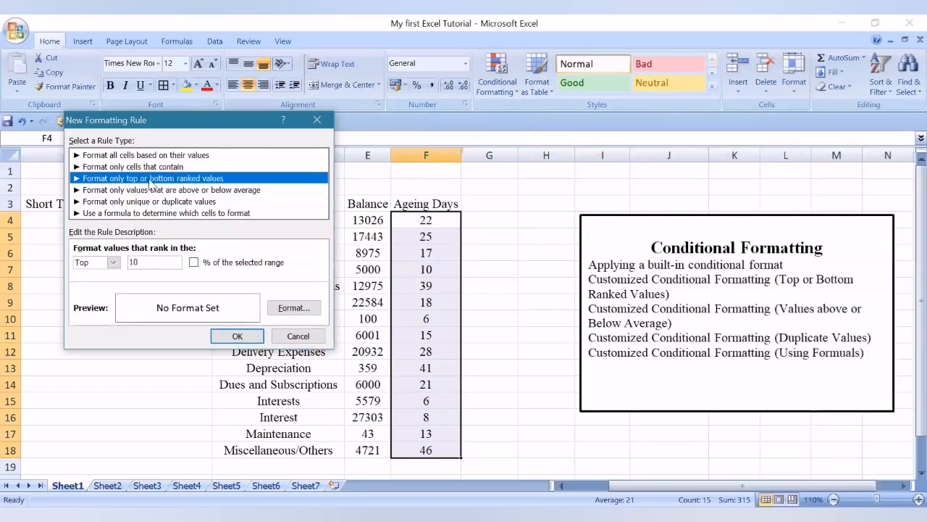
click(148, 202)
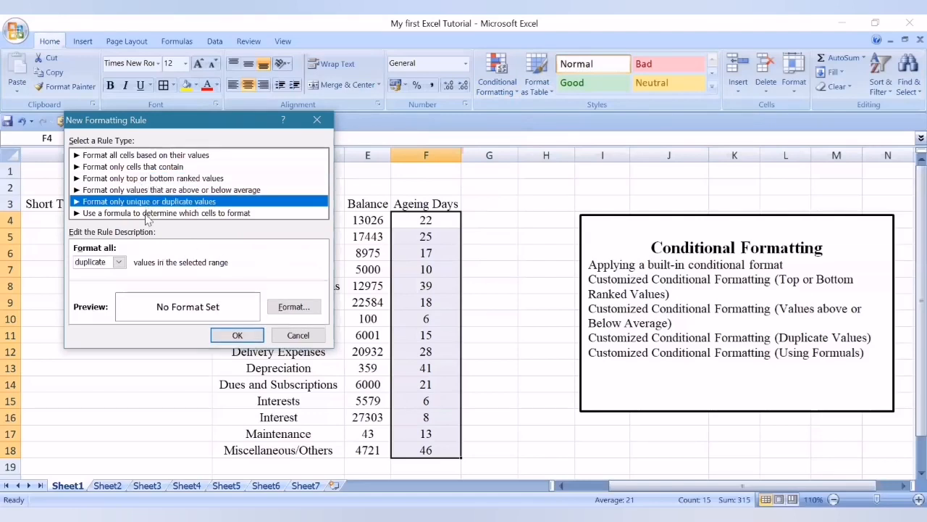
click(147, 215)
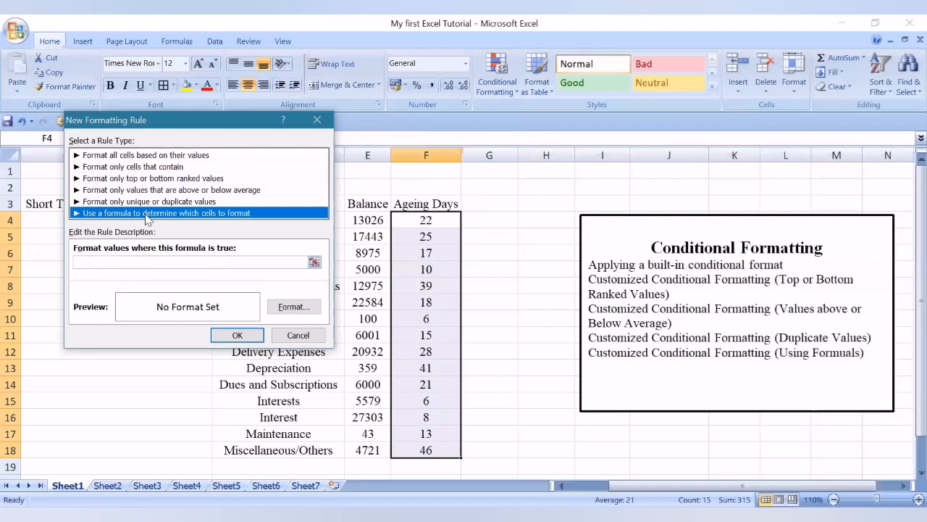
click(127, 168)
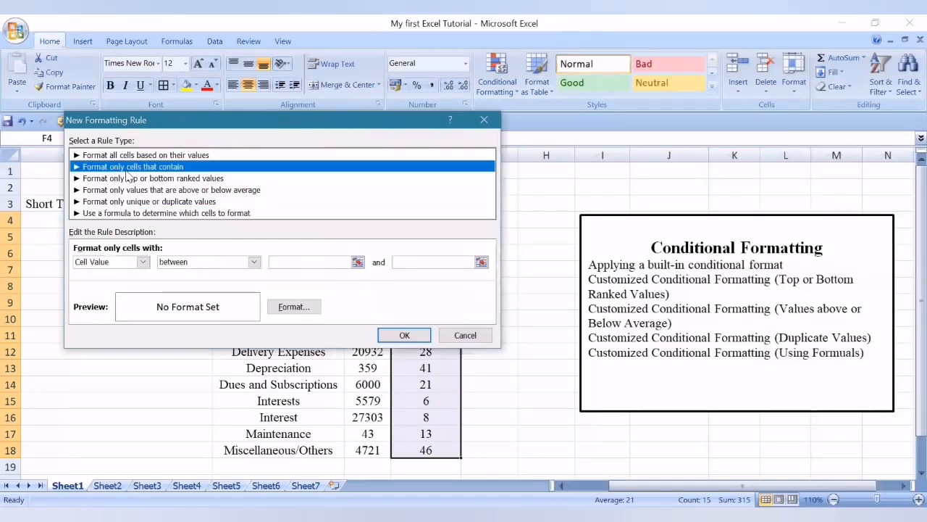
click(336, 261)
text(15)
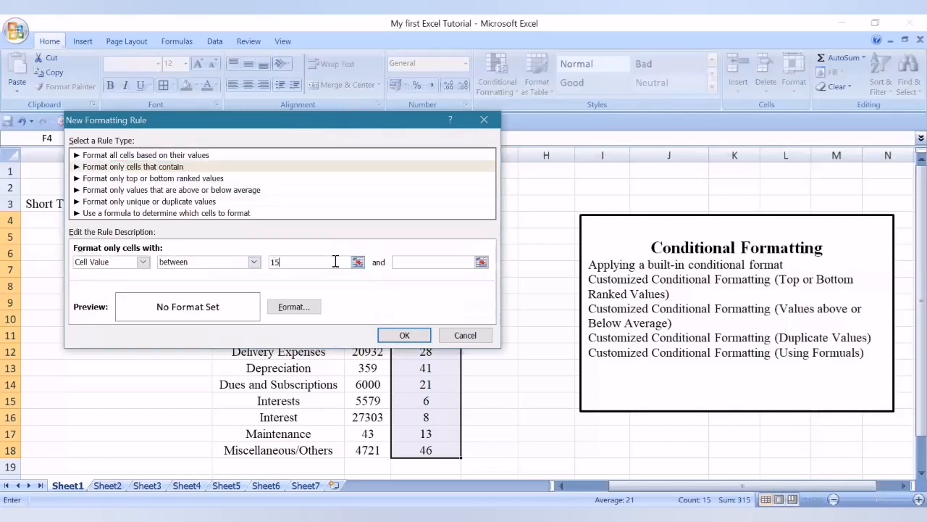
click(426, 261)
text(30)
Step: Give the new rule a bold, light red font and apply it to the Ageing Days cells
click(304, 311)
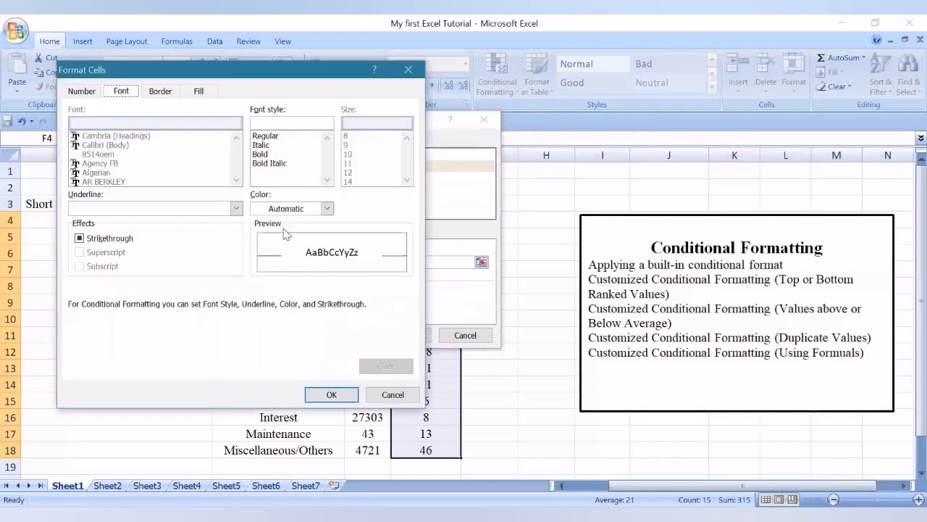
click(278, 210)
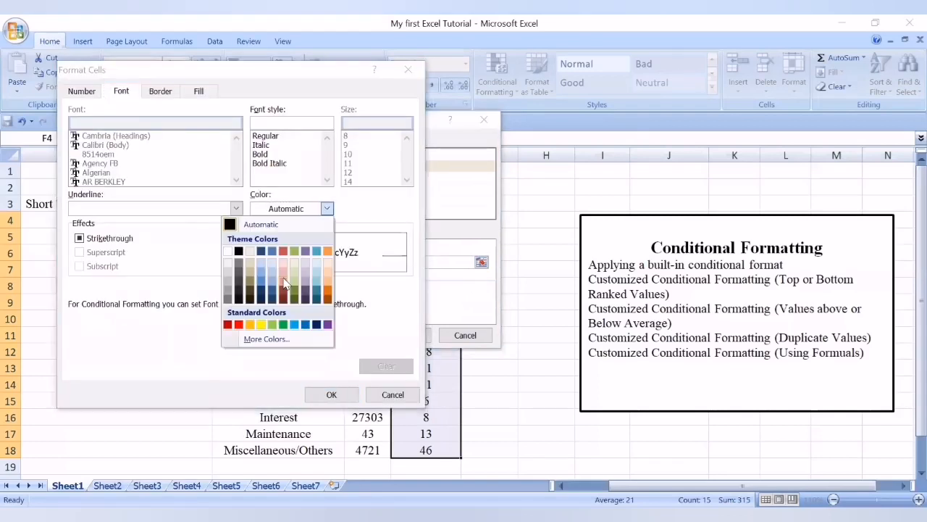
click(283, 280)
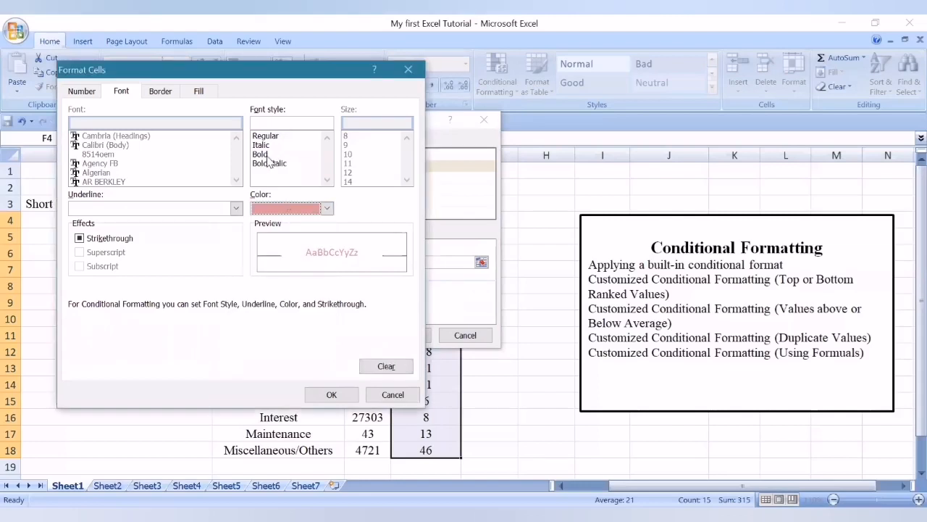
click(268, 155)
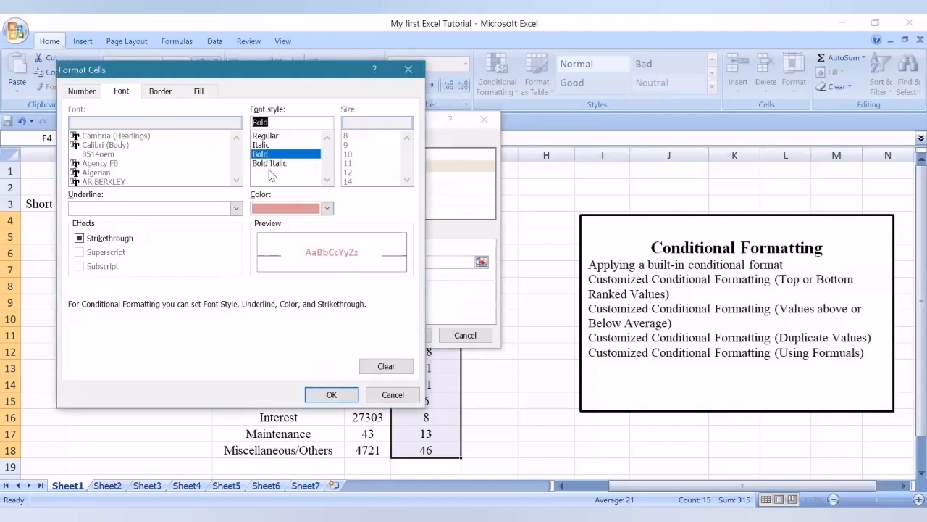
click(395, 335)
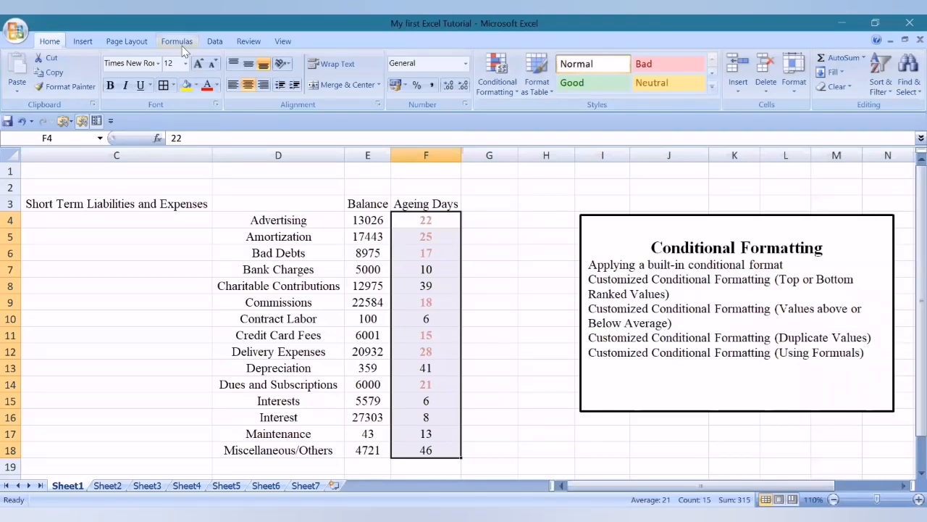
drag(917, 340, 905, 377)
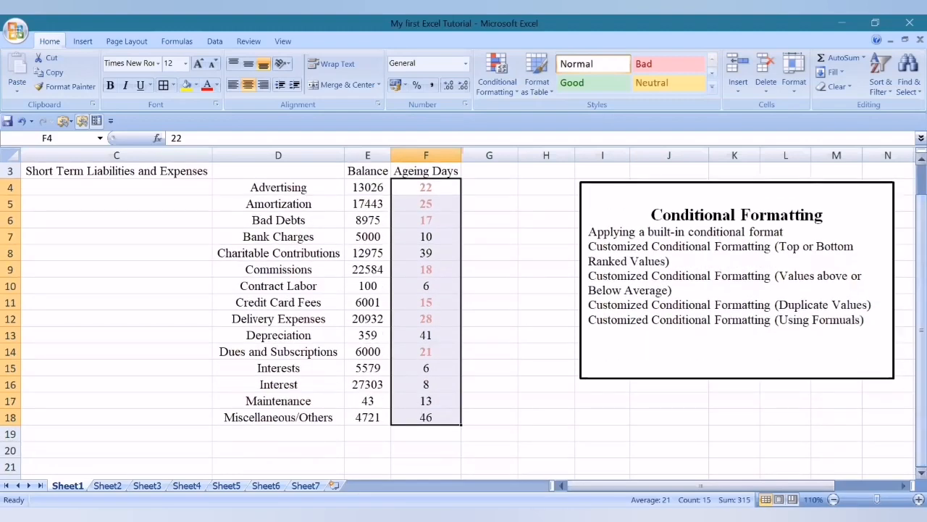
Step: Hide the workbook's horizontal scroll bar in the advanced display options
mouse_move(796, 486)
mouse_down()
mouse_move(815, 485)
mouse_move(790, 485)
mouse_up()
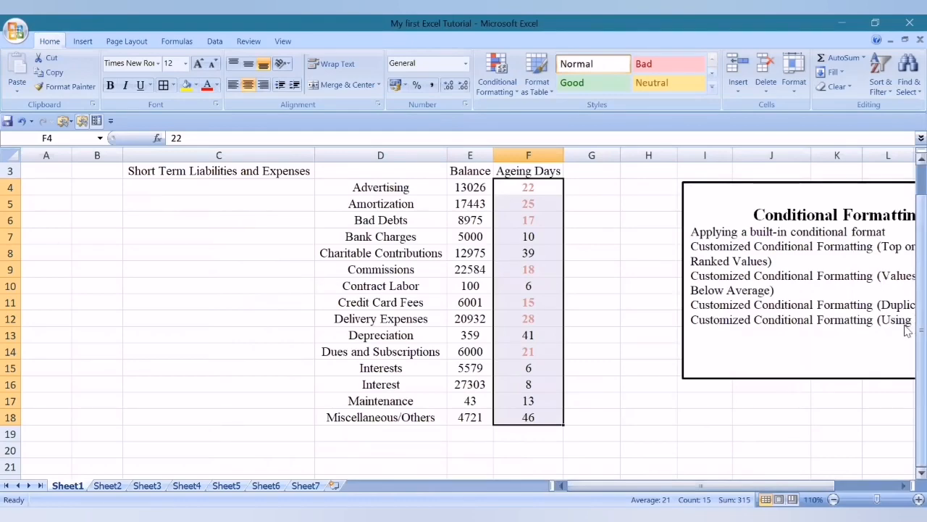
drag(913, 320, 907, 368)
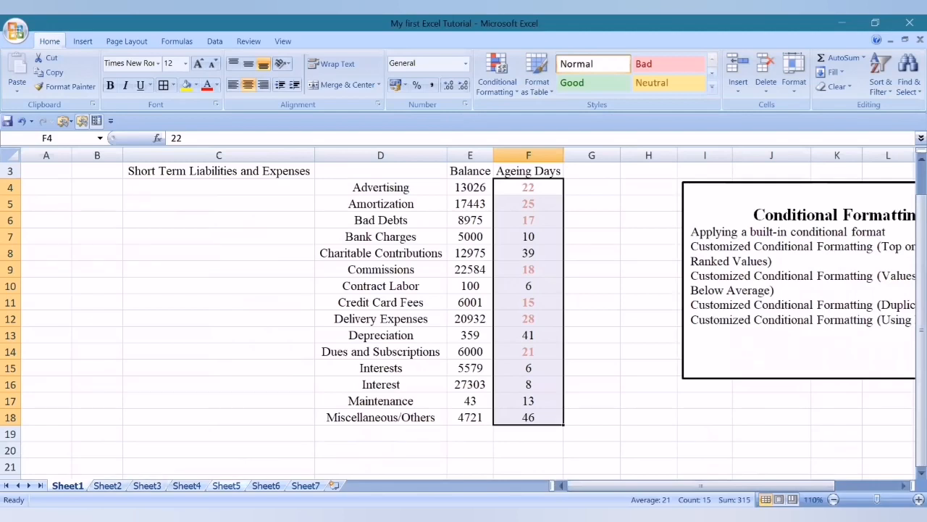
click(11, 34)
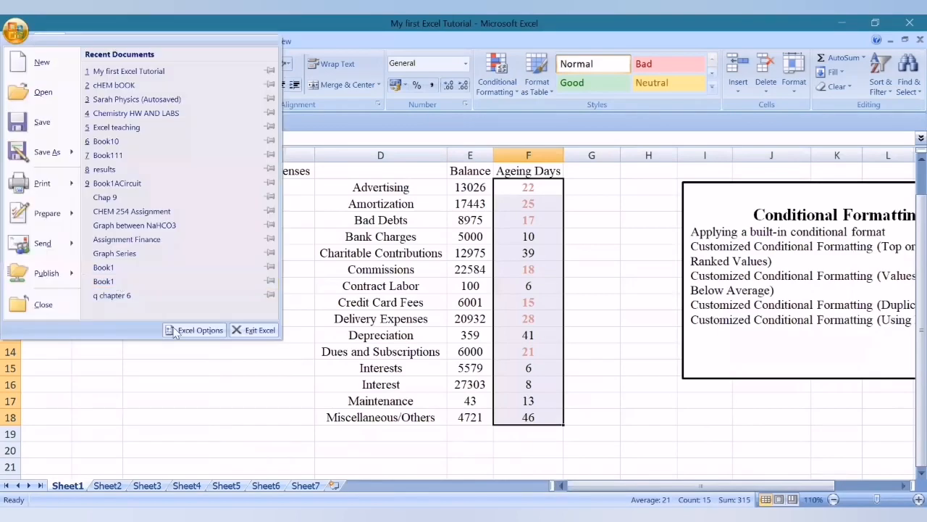
click(187, 332)
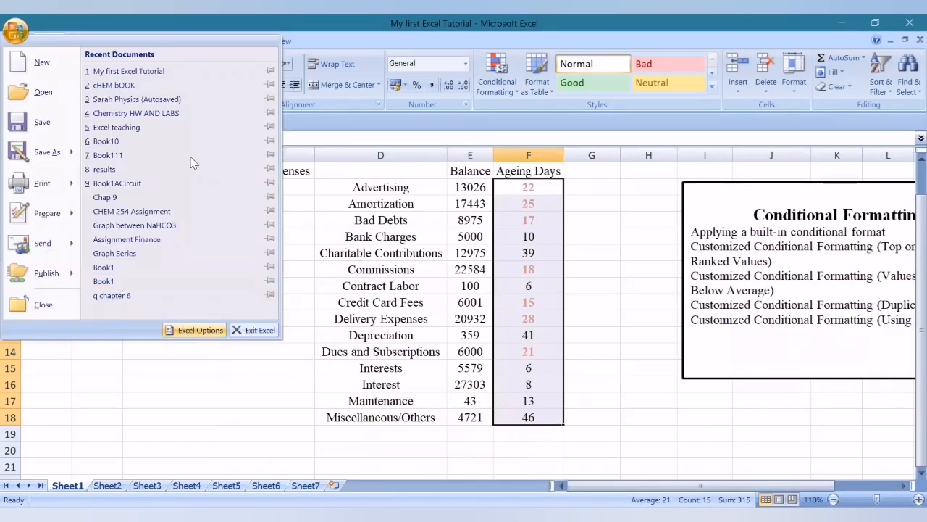
click(194, 132)
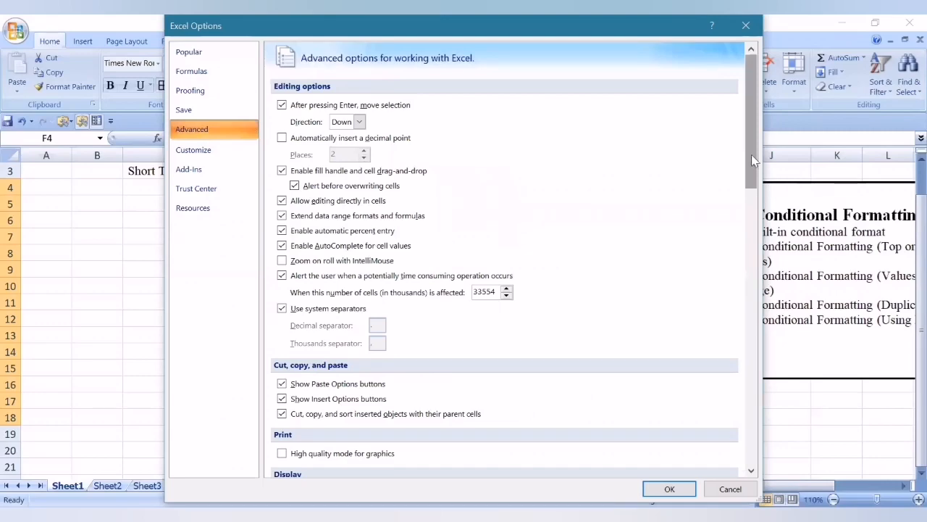
drag(751, 161, 759, 259)
scroll(371, 222, down, 5)
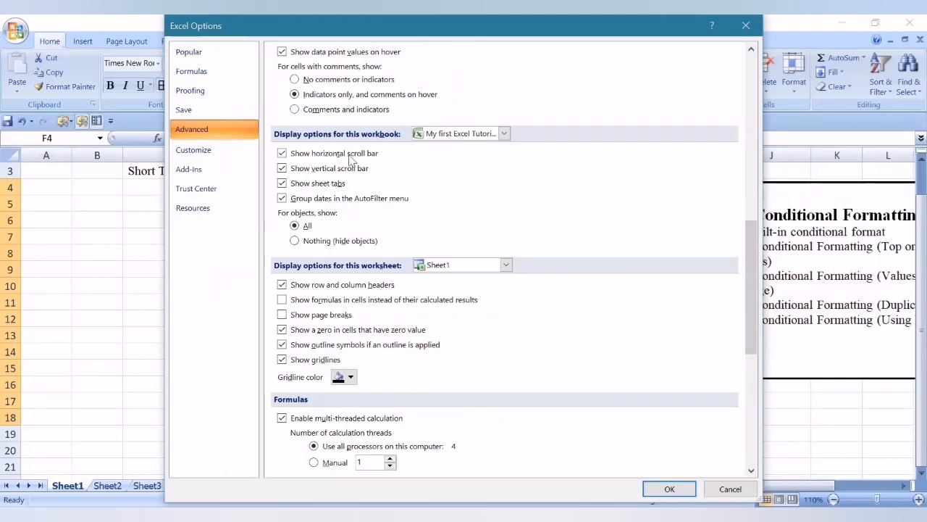
click(282, 155)
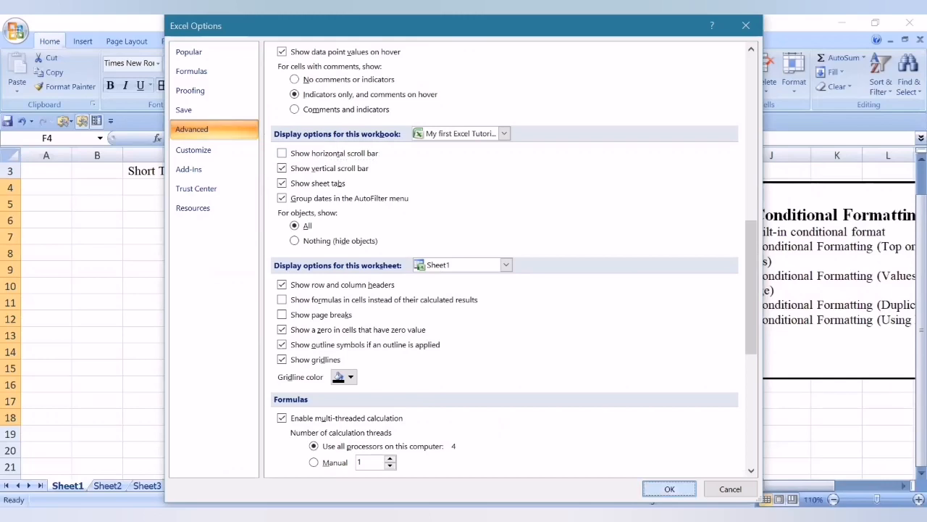
click(669, 489)
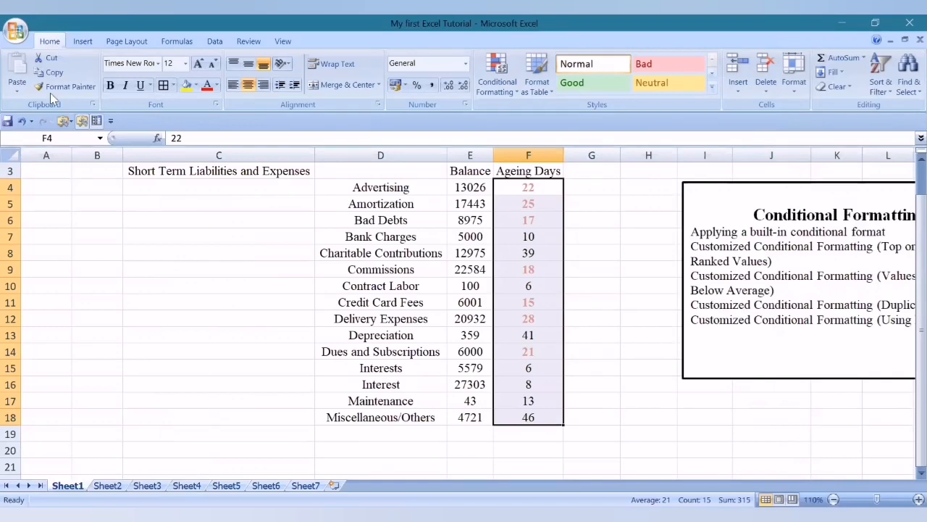
Step: Turn off the display of the vertical scroll bar for this workbook in the advanced options
click(16, 40)
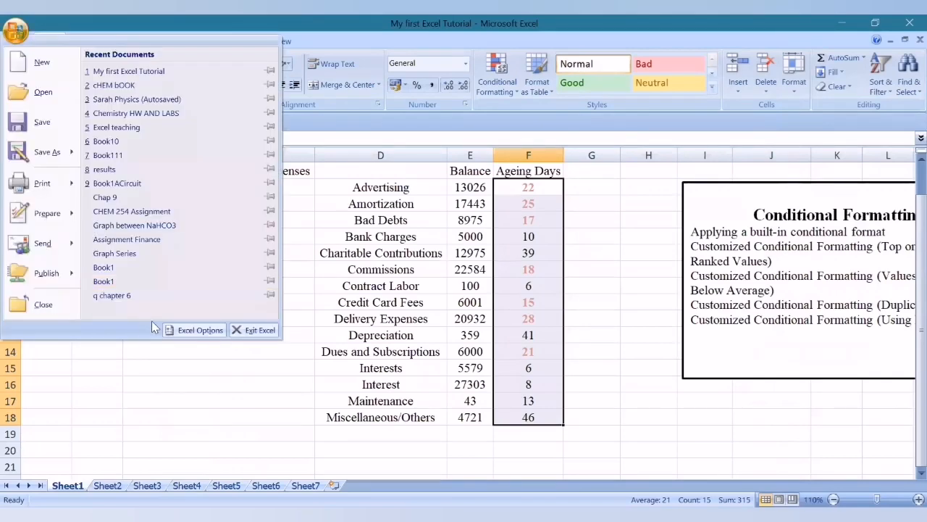
click(191, 330)
click(199, 131)
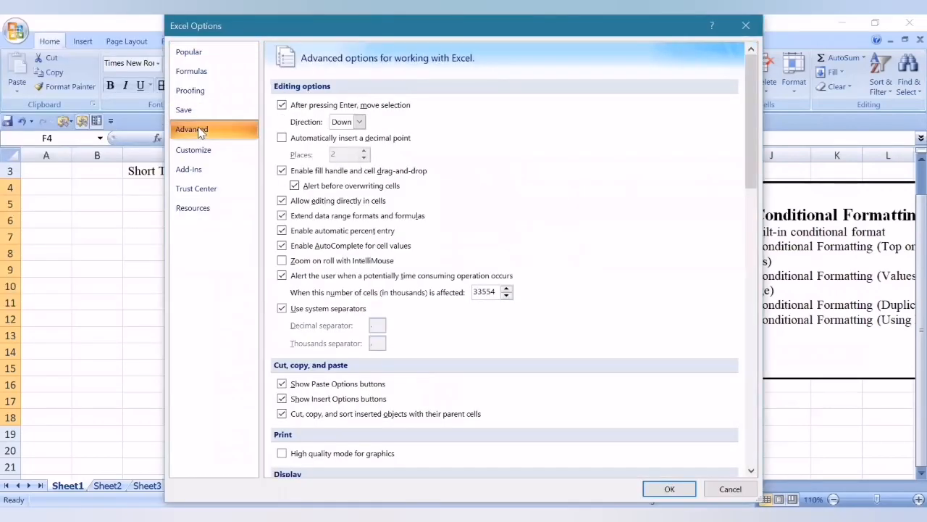
drag(749, 181, 767, 346)
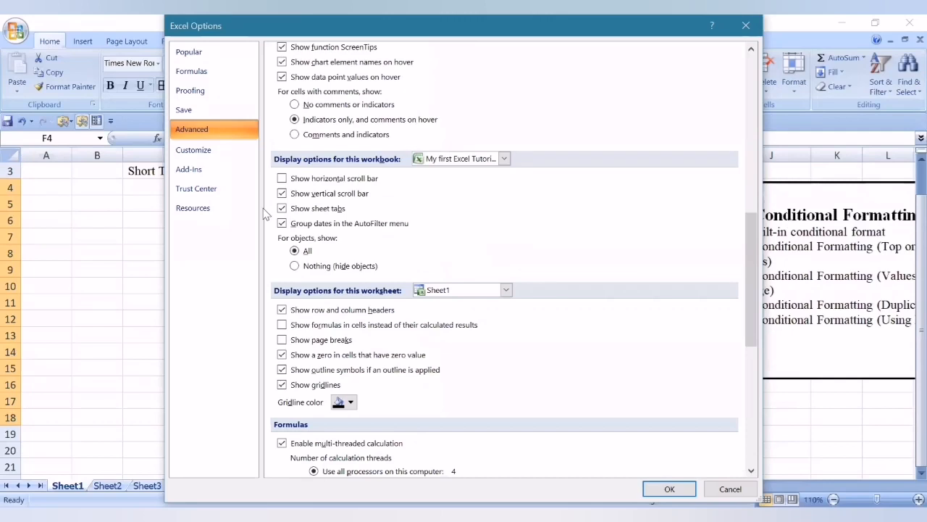
click(282, 194)
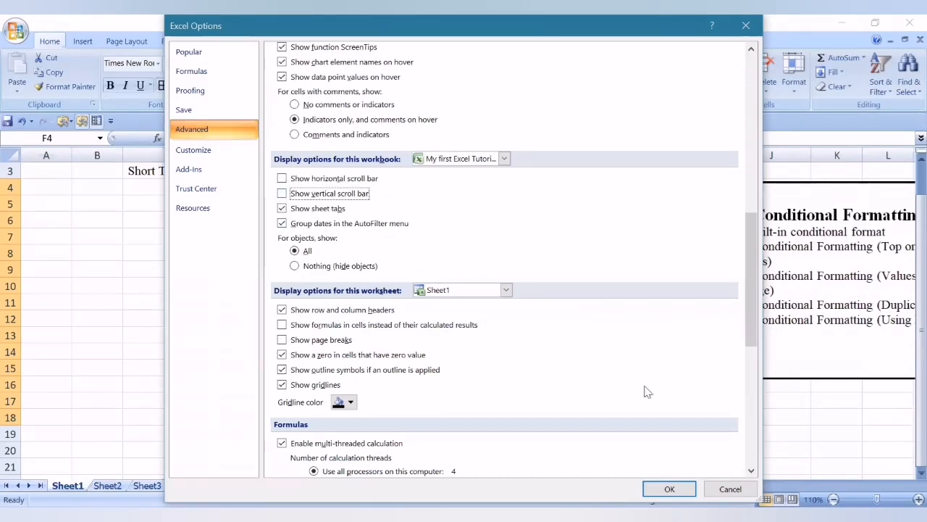
click(669, 489)
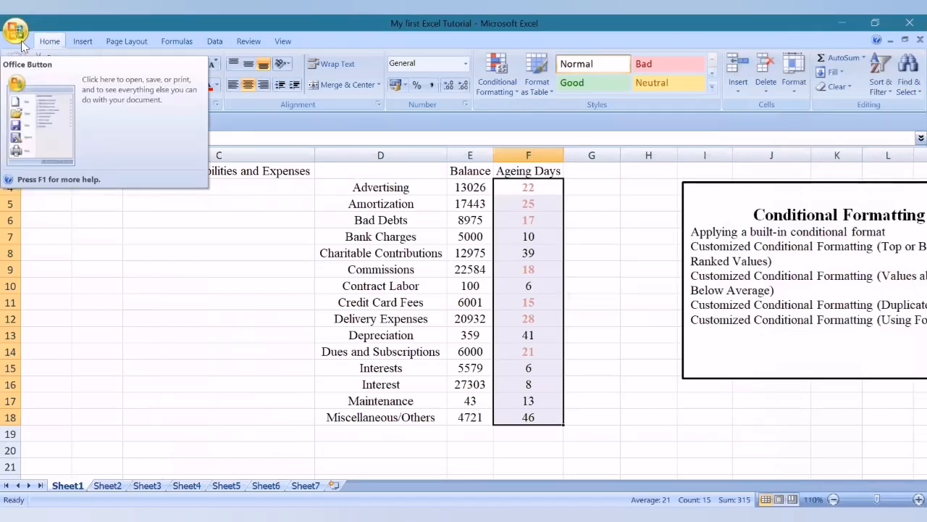
Step: Hide the workbook's sheet tabs through the advanced display options
click(18, 33)
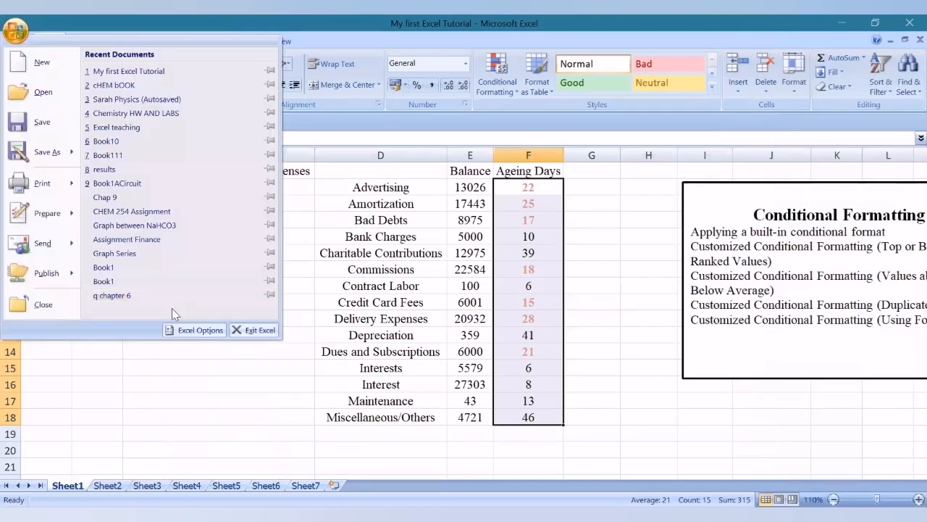
click(190, 331)
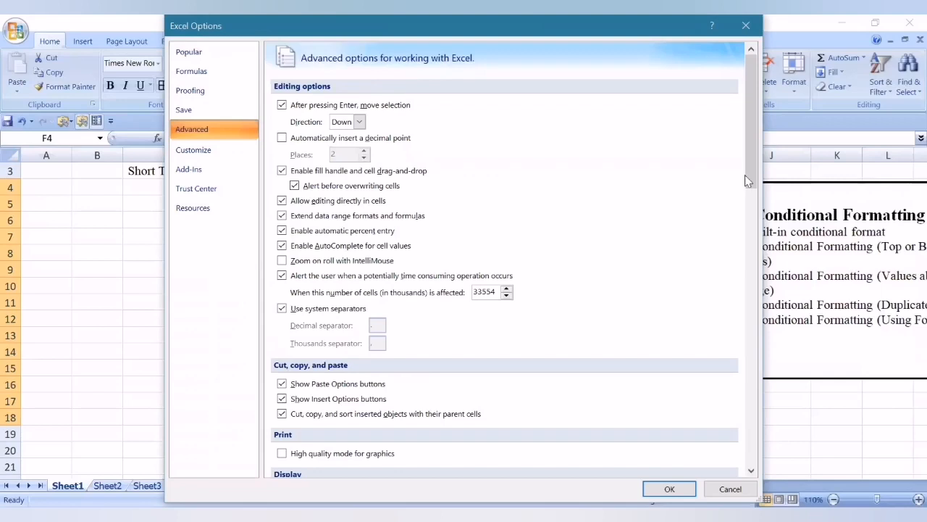
drag(751, 184, 751, 330)
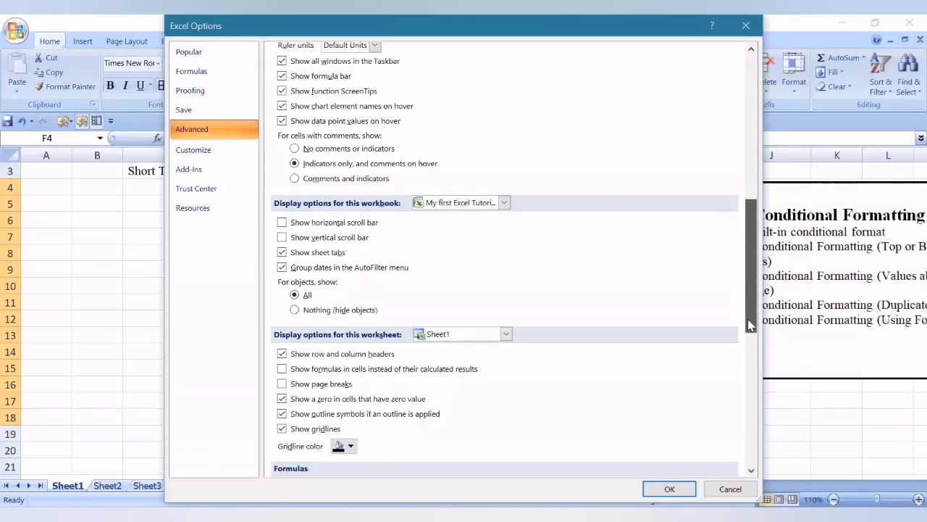
click(283, 252)
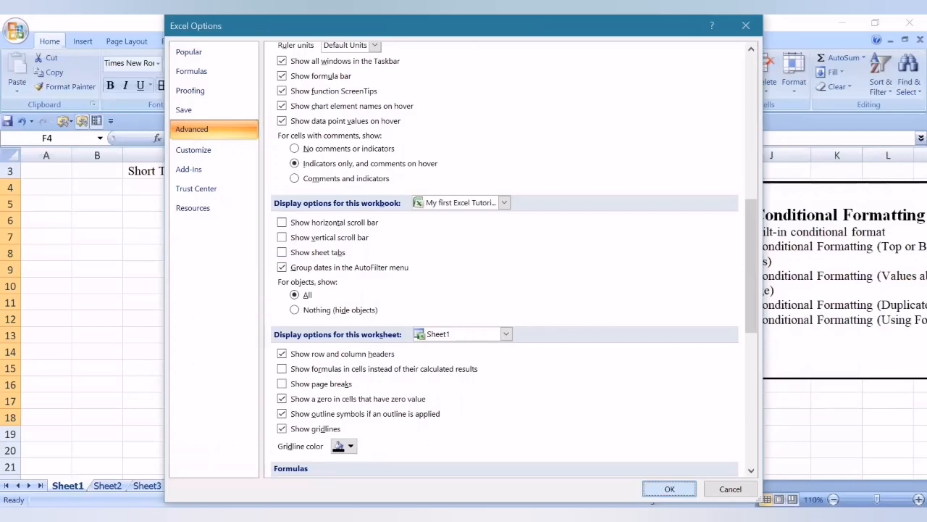
click(670, 488)
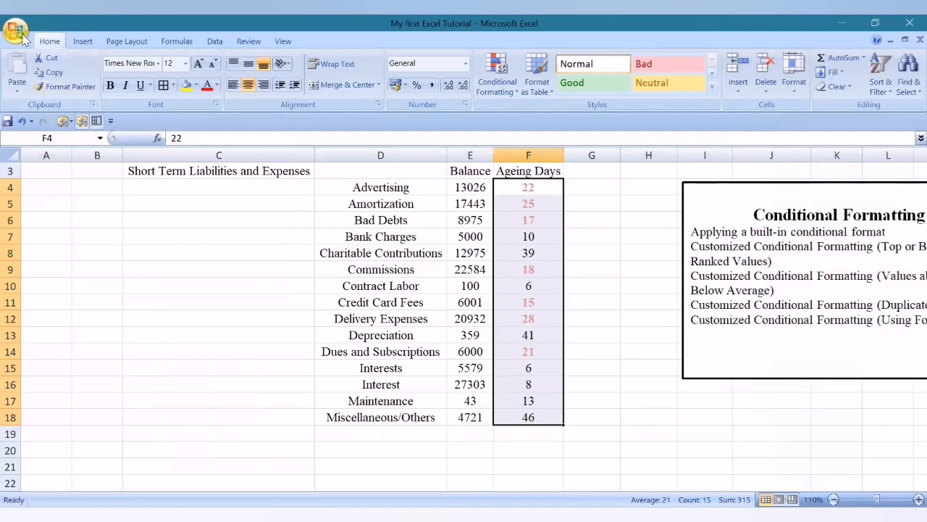
Step: Turn the horizontal scroll bar, vertical scroll bar and sheet tabs back on in the workbook's advanced display options
click(18, 32)
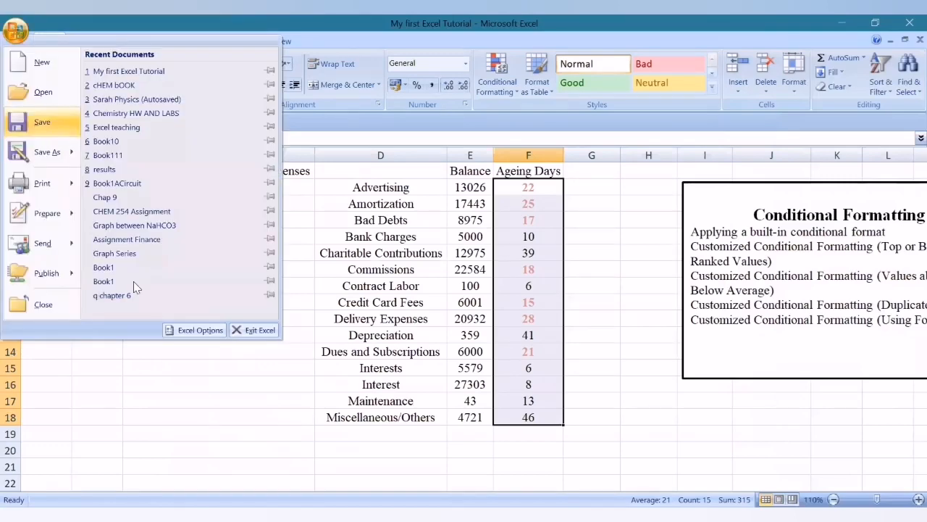
click(195, 332)
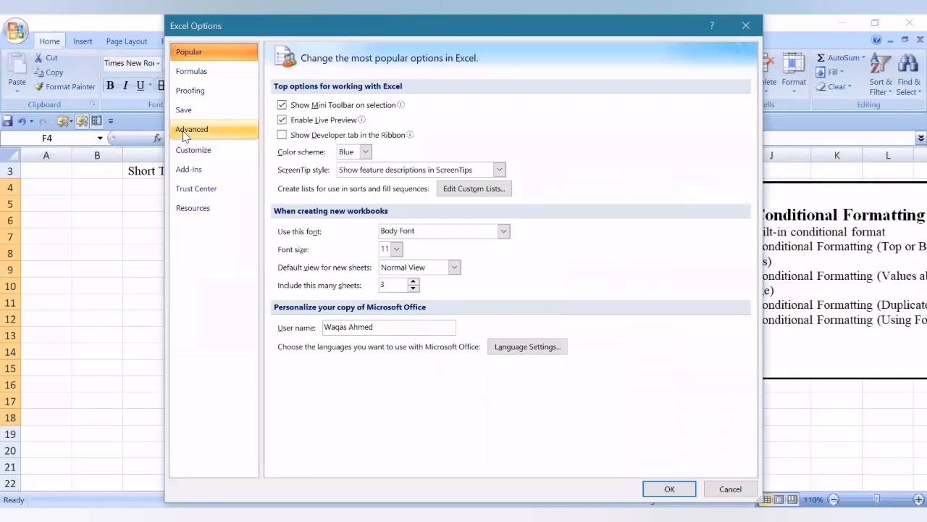
click(186, 133)
drag(754, 179, 757, 316)
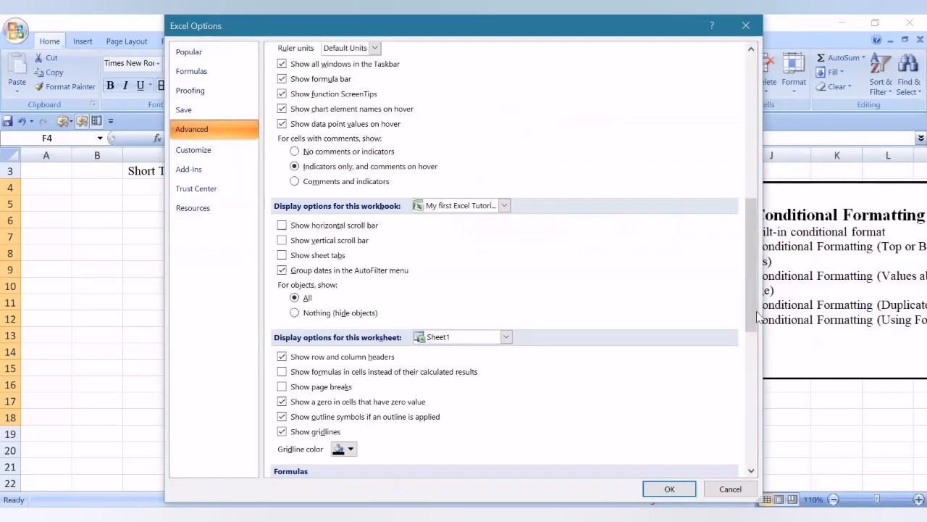
click(282, 225)
click(282, 241)
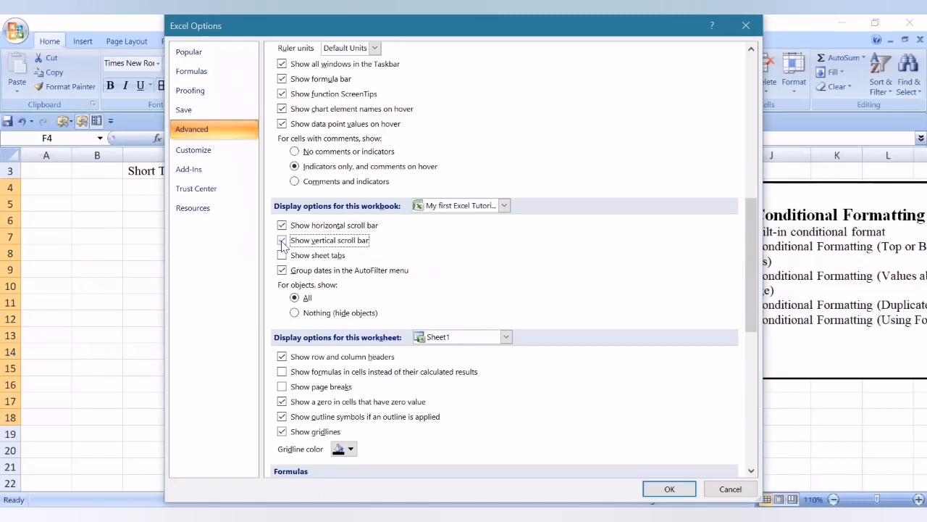
click(282, 256)
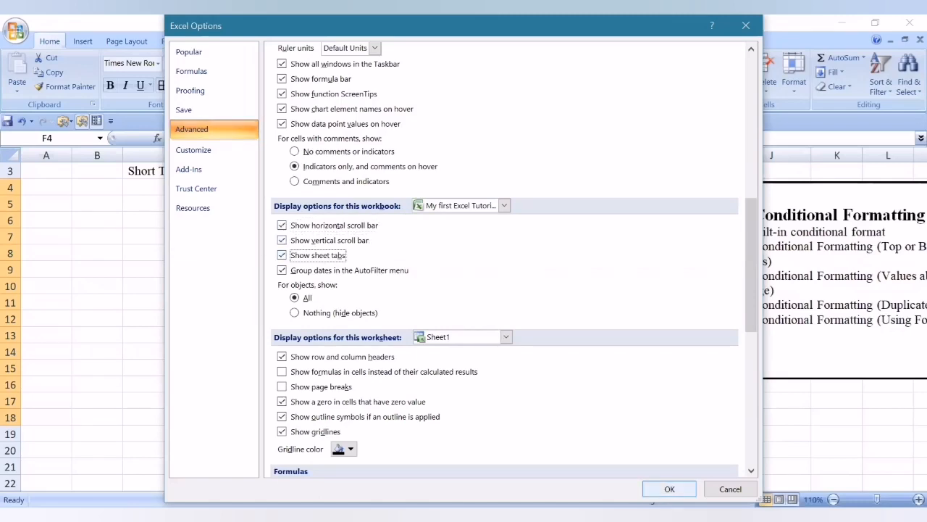
click(669, 489)
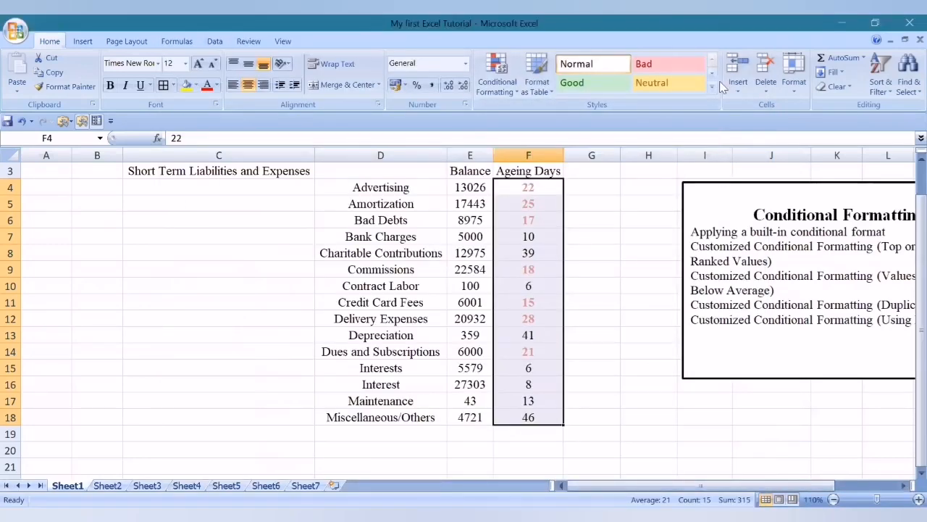
Step: Switch to Sheet2 and examine the AutoSum, Financial, Logical, Text, Date & Time, Lookup & Reference and Math & Trig function lists
key(ctrl+Page_Down)
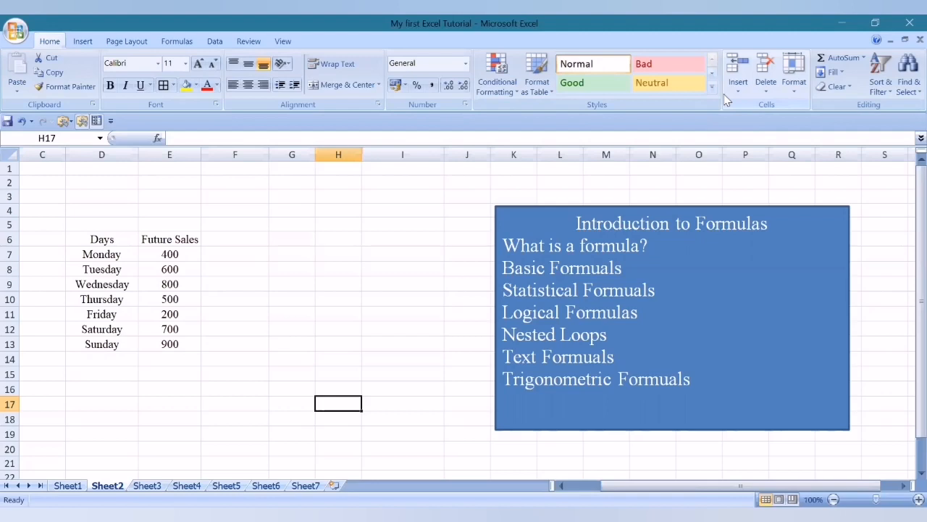
click(176, 41)
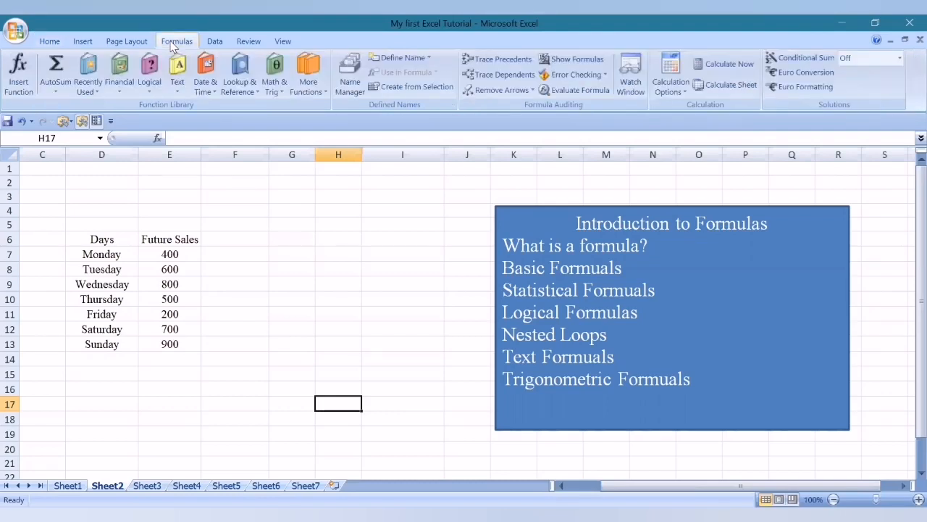
click(56, 92)
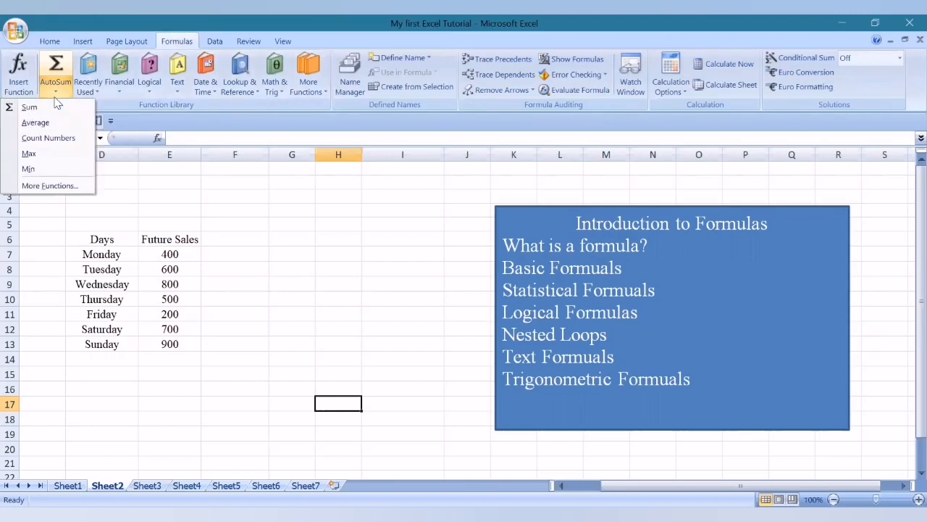
click(112, 96)
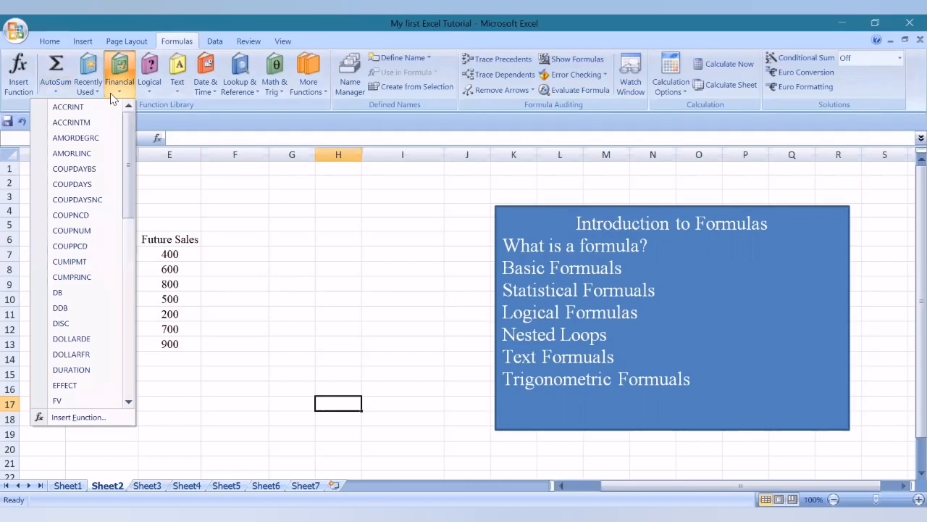
click(151, 87)
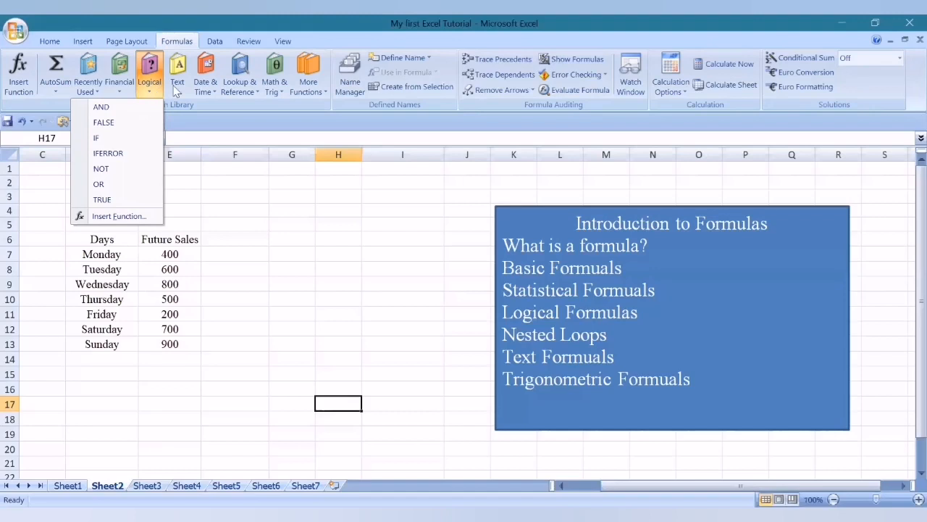
click(174, 88)
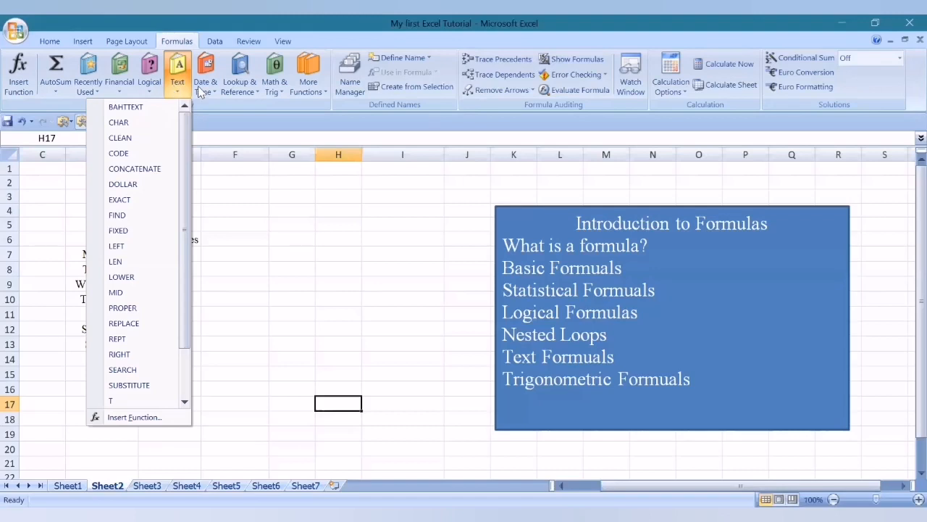
click(200, 92)
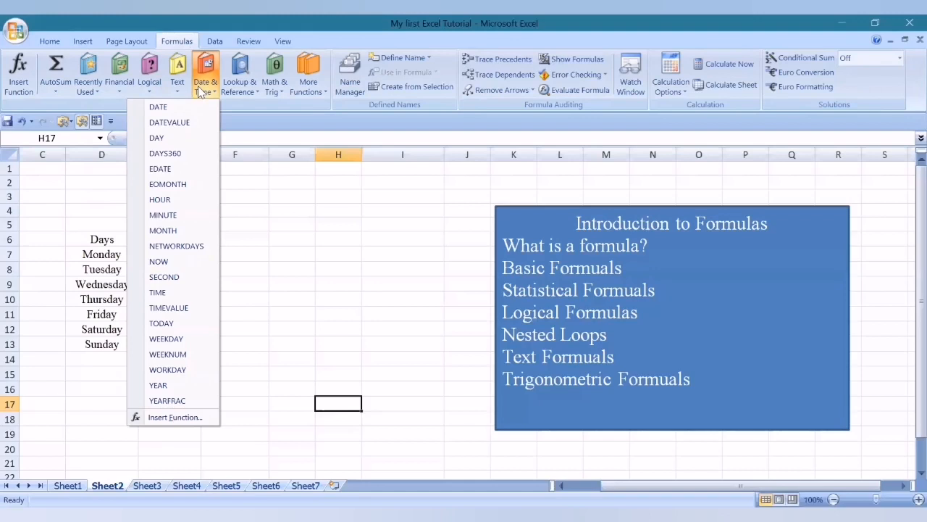
click(239, 87)
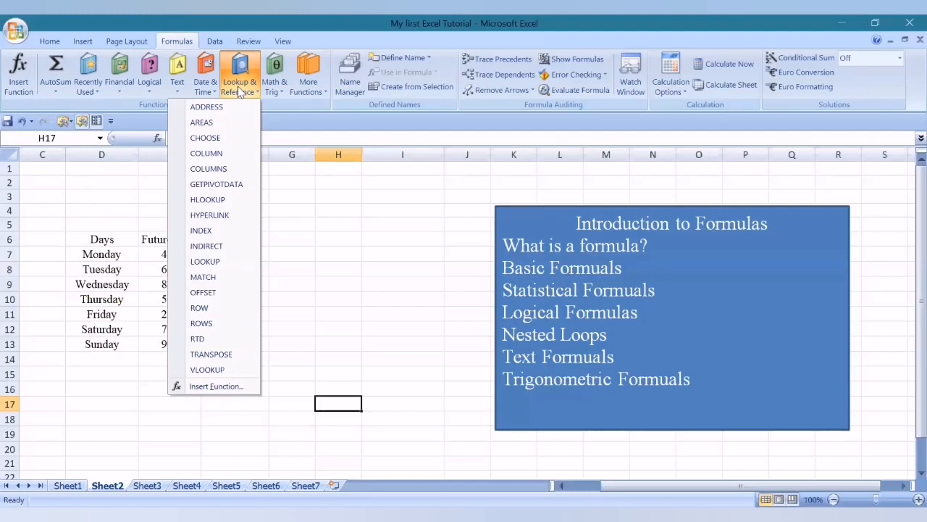
click(285, 79)
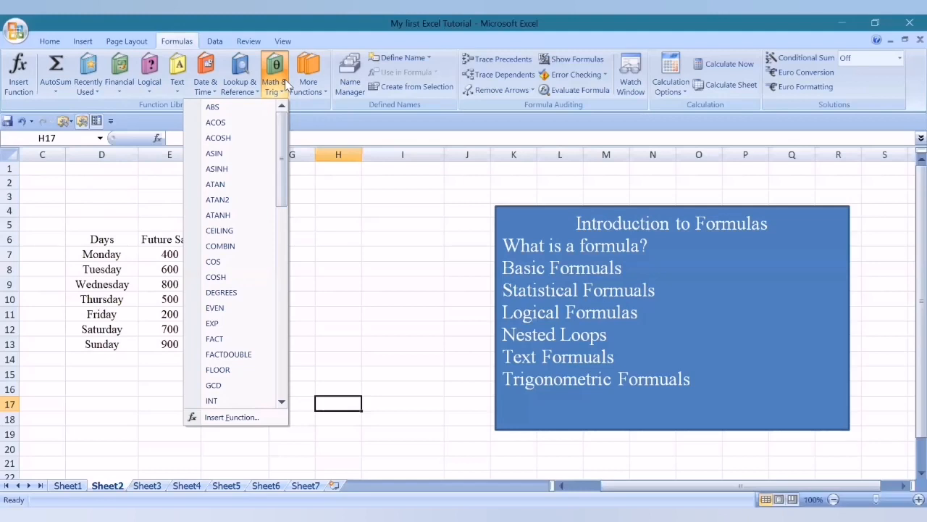
click(348, 244)
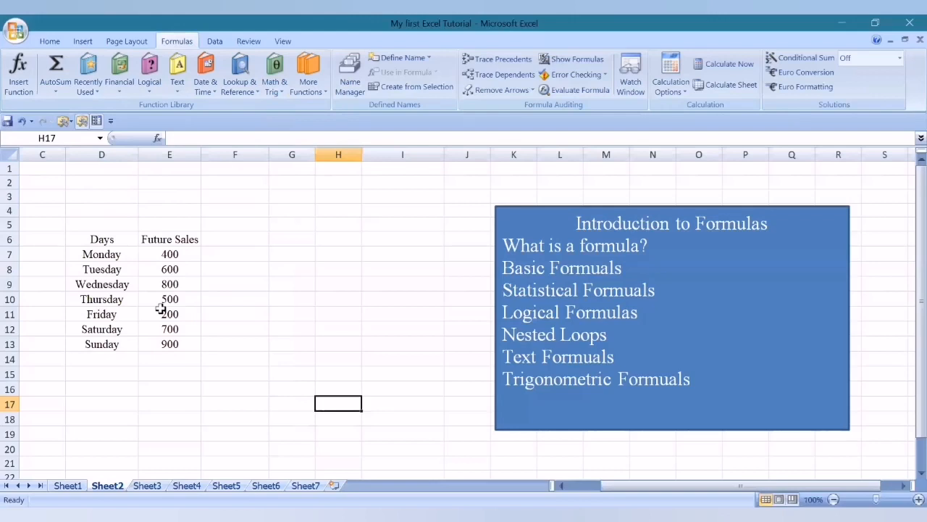
Step: Enter the labels Total Sales in D15 and Average Sales in D16, below the sales table
click(104, 375)
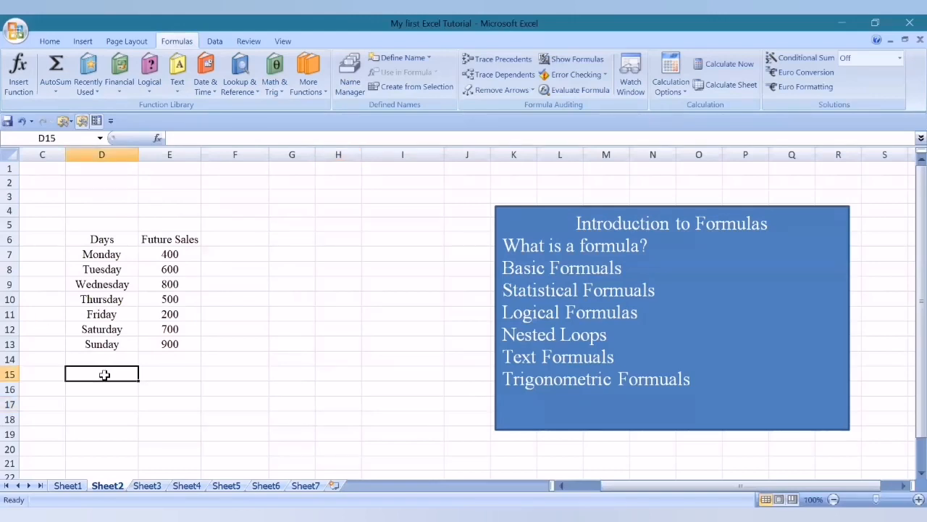
text(Su)
key(Escape)
text(To)
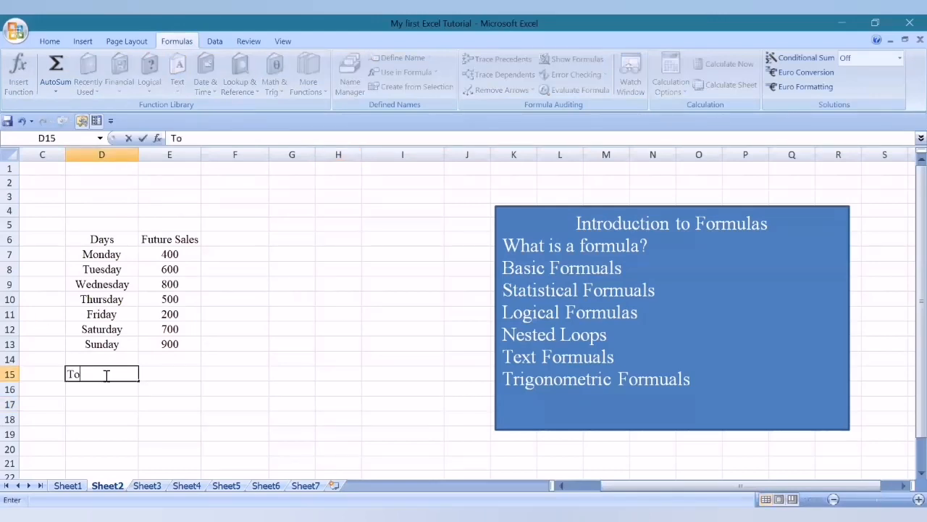
text(tal Sales)
key(Return)
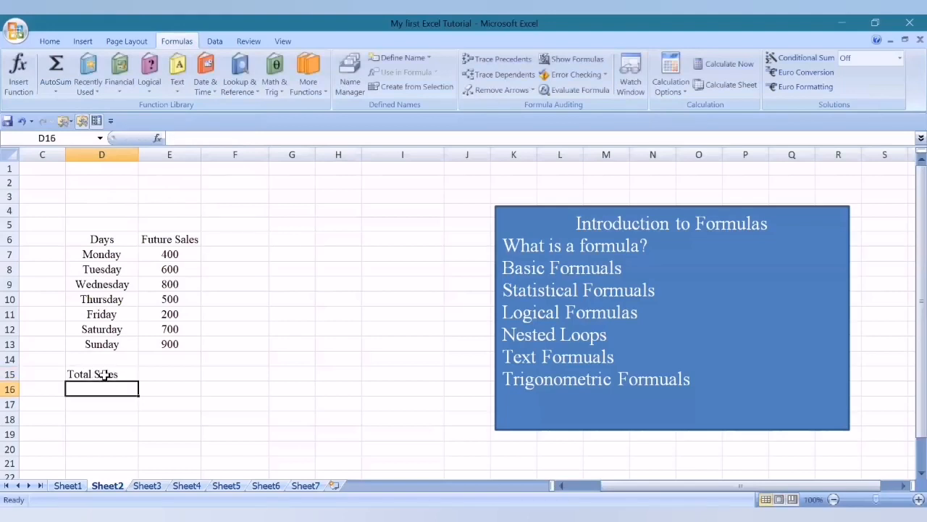
text(Average Sale)
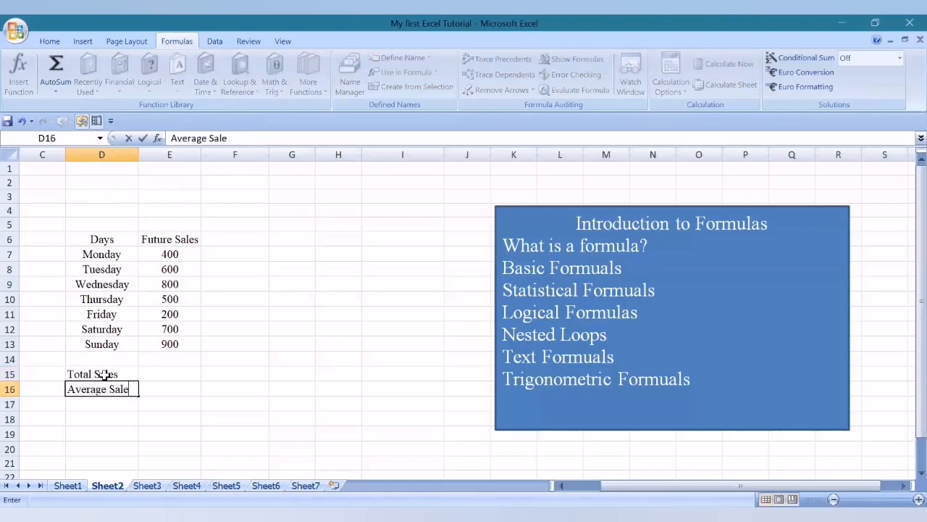
text(s)
key(Tab)
Step: Calculate the total sales in E15 with a SUM formula over E7:E13
key(Up)
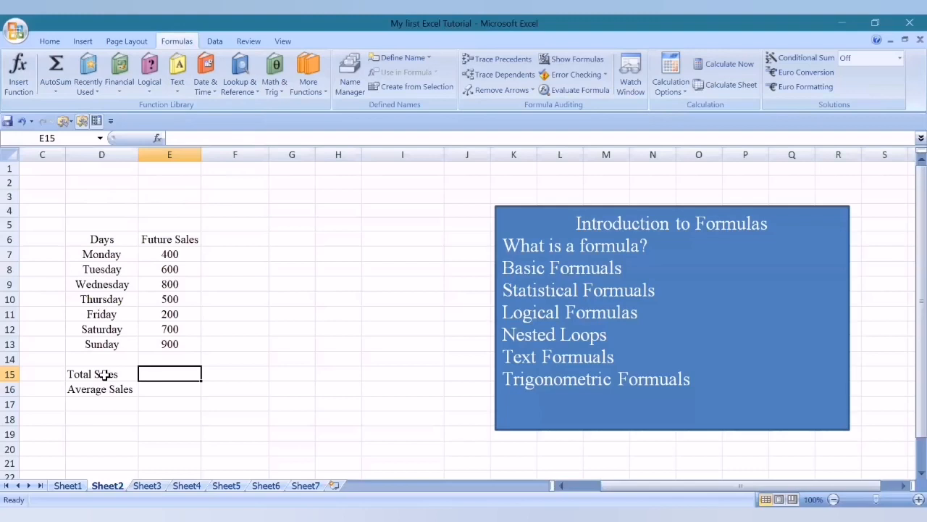
text(=)
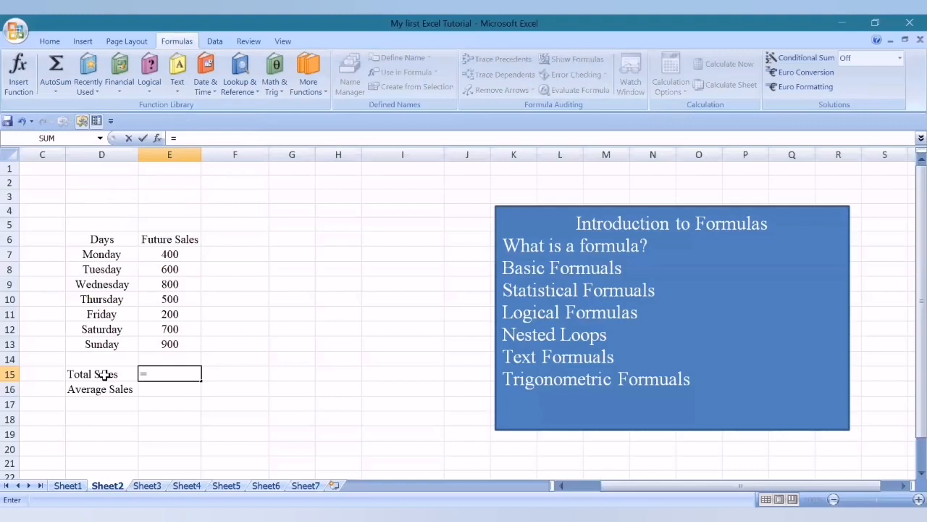
text(sum()
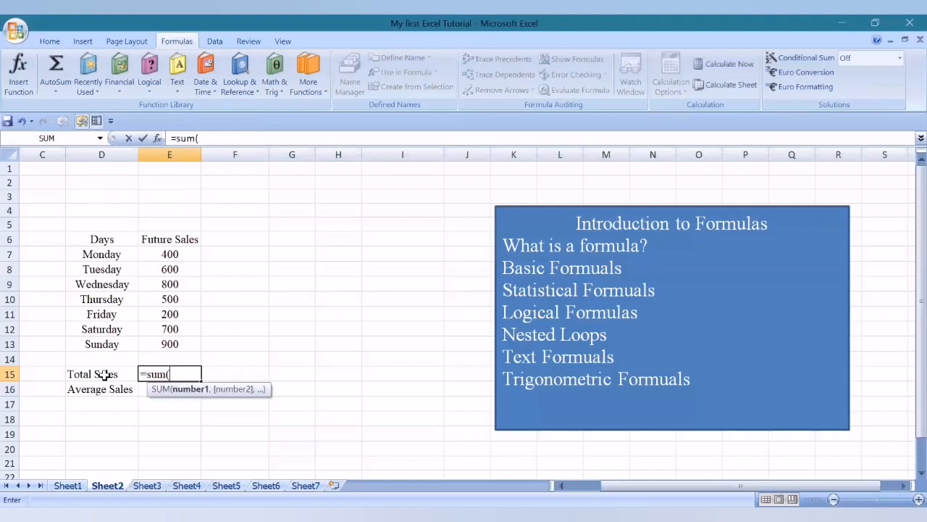
key(Up)
key(Up)
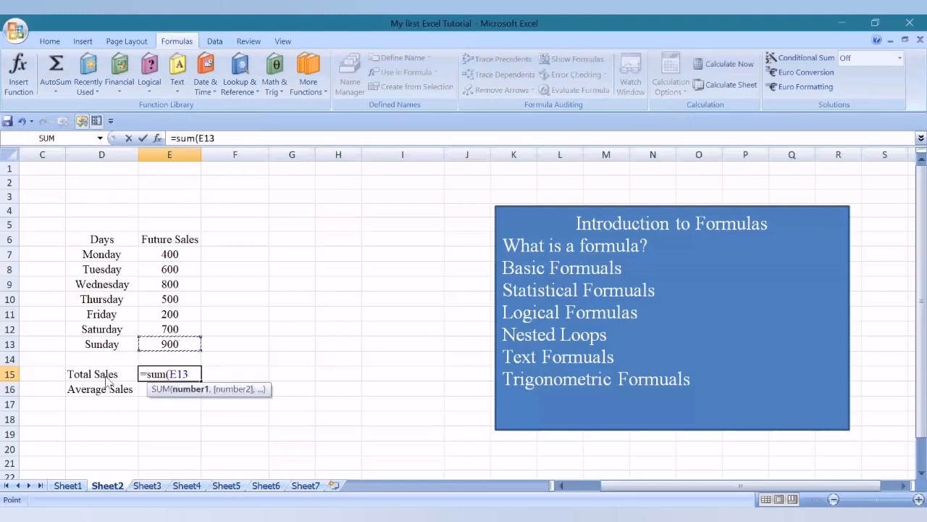
key(shift+Up)
key(shift+Up)
key(shift+Up)
key(shift+Up)
key(shift+Up)
key(shift+Up)
text())
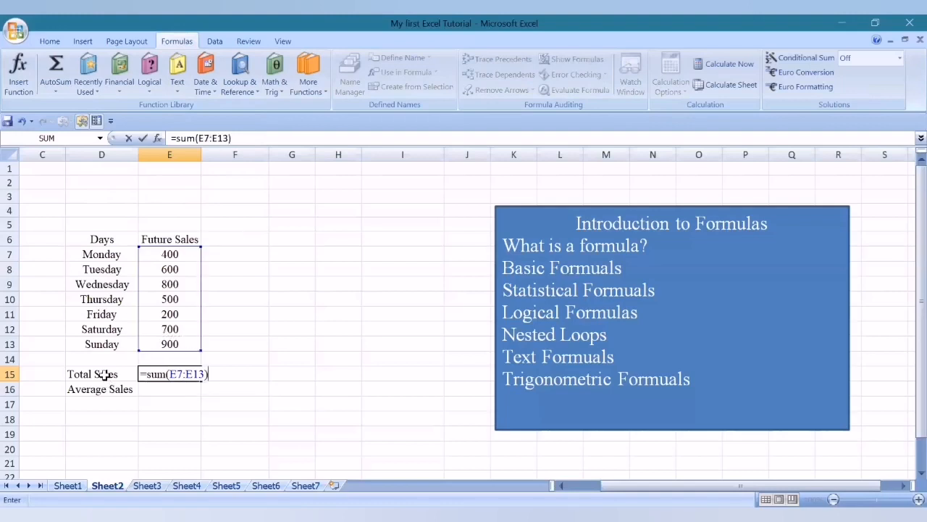
key(Return)
key(Up)
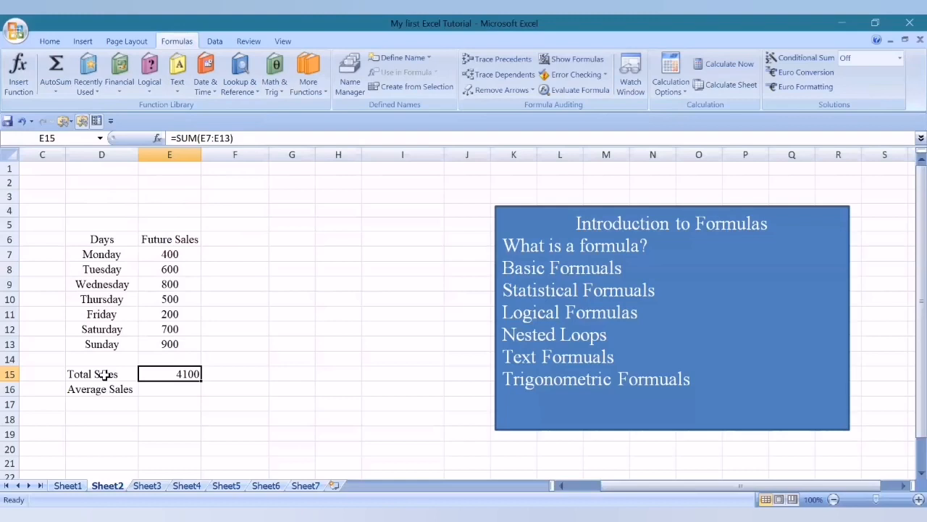
Step: Calculate the average sales in E16 with an AVERAGE formula over E7:E13
key(Down)
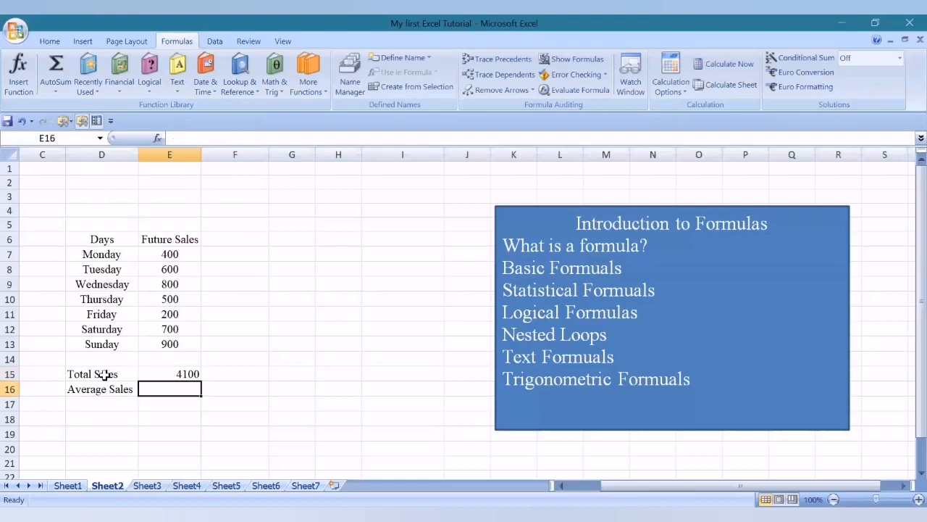
text(=a)
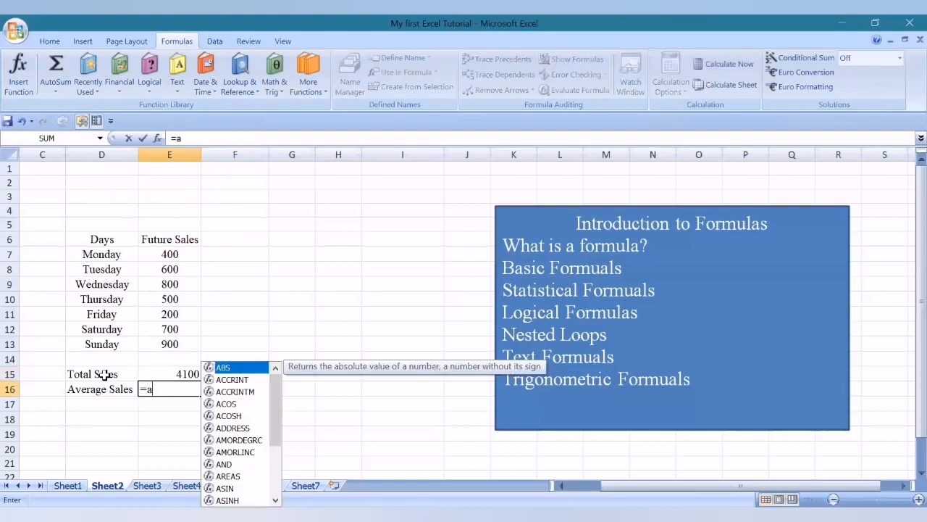
text(verage()
key(Up)
key(Up)
key(Up)
key(shift+Down)
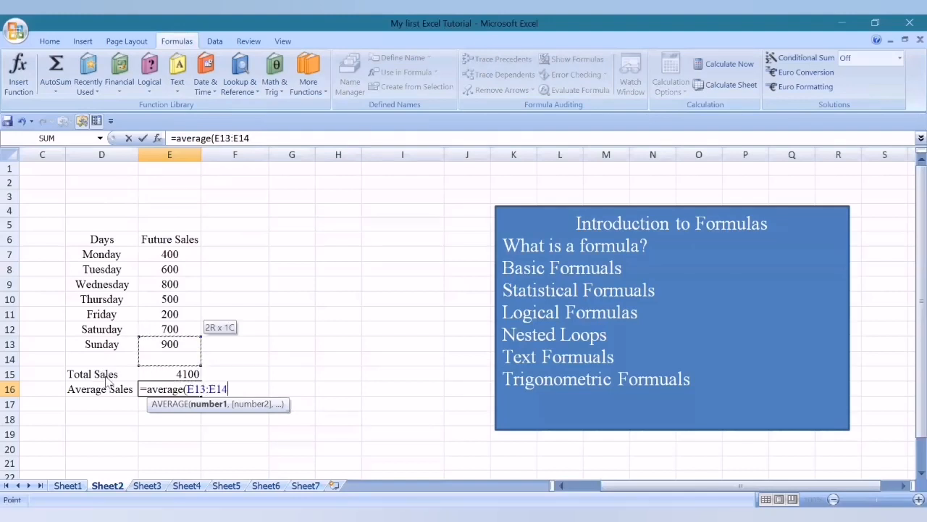
key(shift+Up)
key(shift+Up)
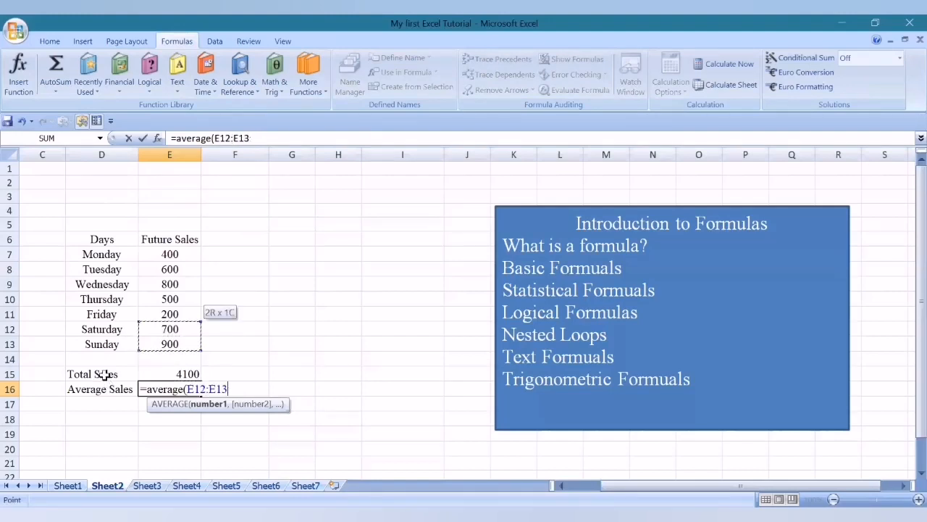
key(shift+Up)
key(shift+Up)
key(shift+Up)
key(shift+Up)
key(shift+Up)
text())
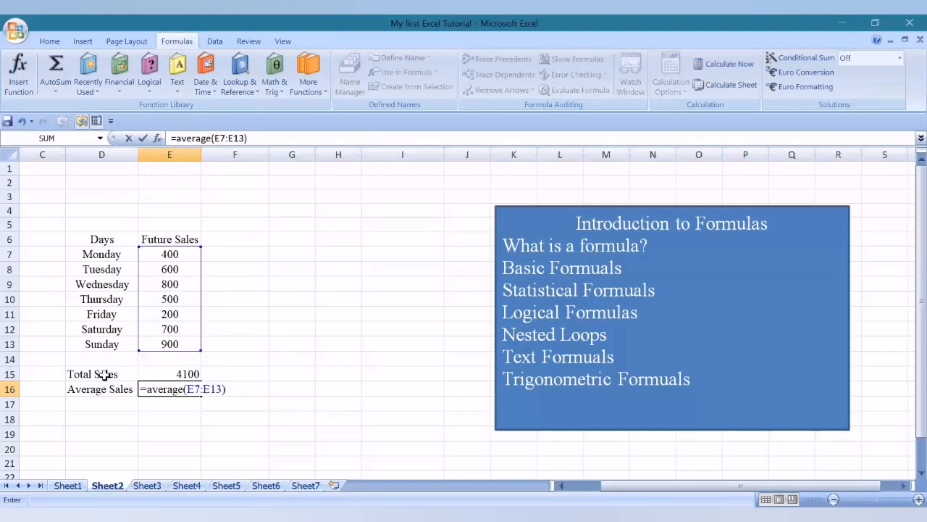
key(Return)
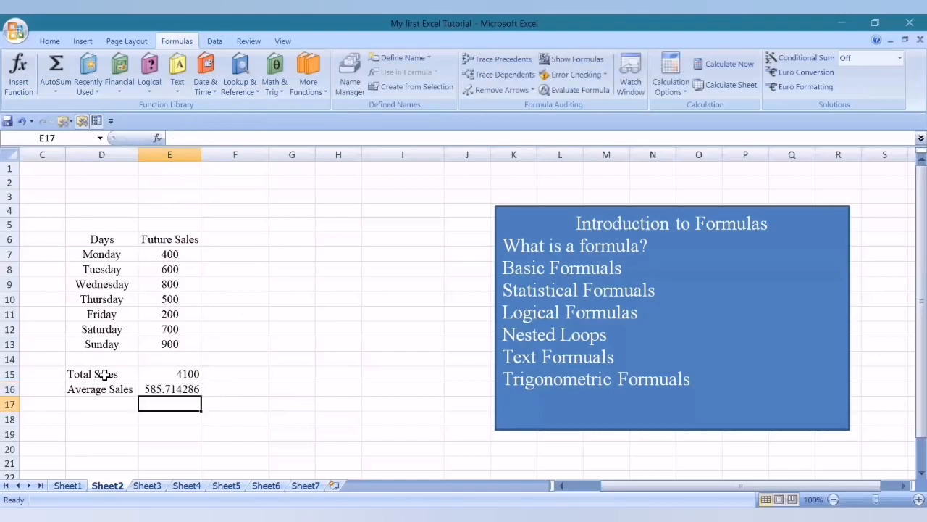
Step: Rename the column header in E6 as Sales Data
key(Up)
key(Up)
key(Up)
key(Up)
key(Up)
key(Up)
key(Up)
key(Up)
key(Up)
key(Up)
key(Up)
text(Sale)
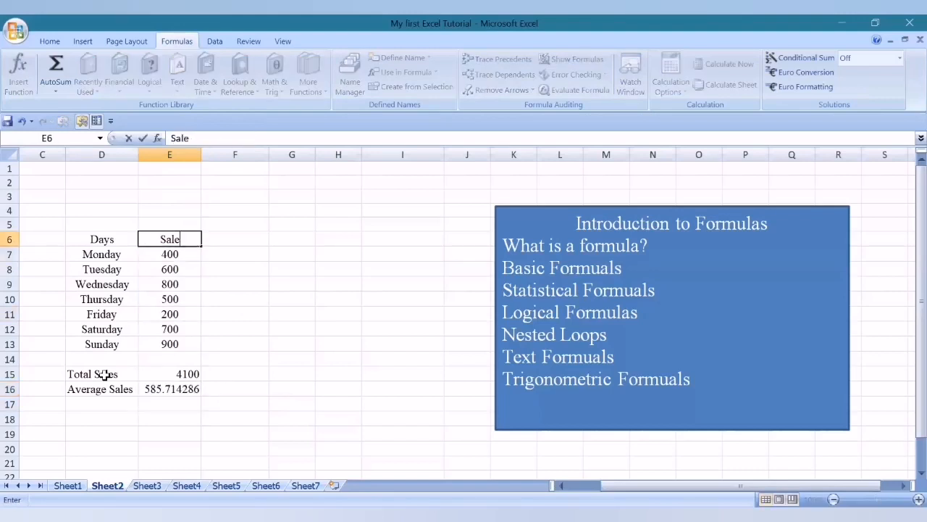
text(s Data)
key(Return)
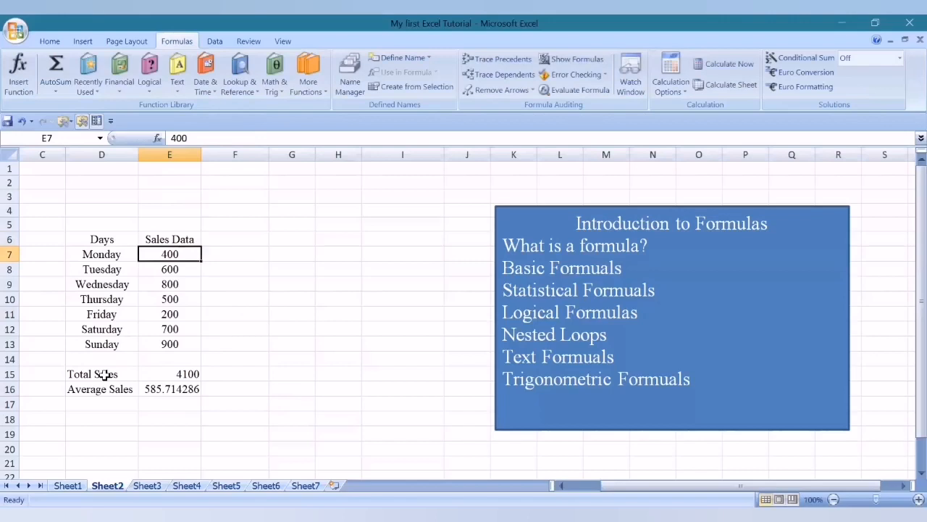
Step: Add the labels Maximum Sales in D17 and Minimum Sales in D18
key(Down)
key(Down)
key(Down)
key(Down)
key(Down)
key(Down)
key(Down)
key(Down)
key(Down)
key(Down)
key(Left)
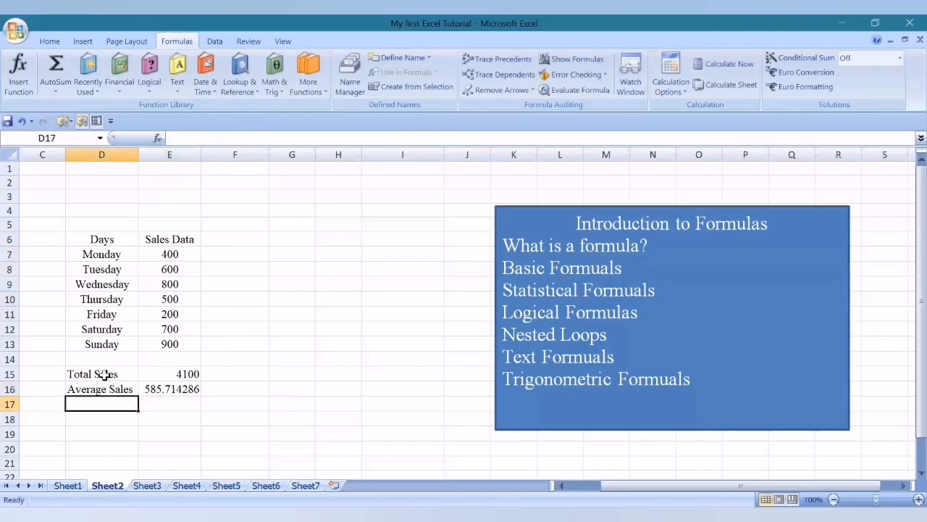
text(Maximum)
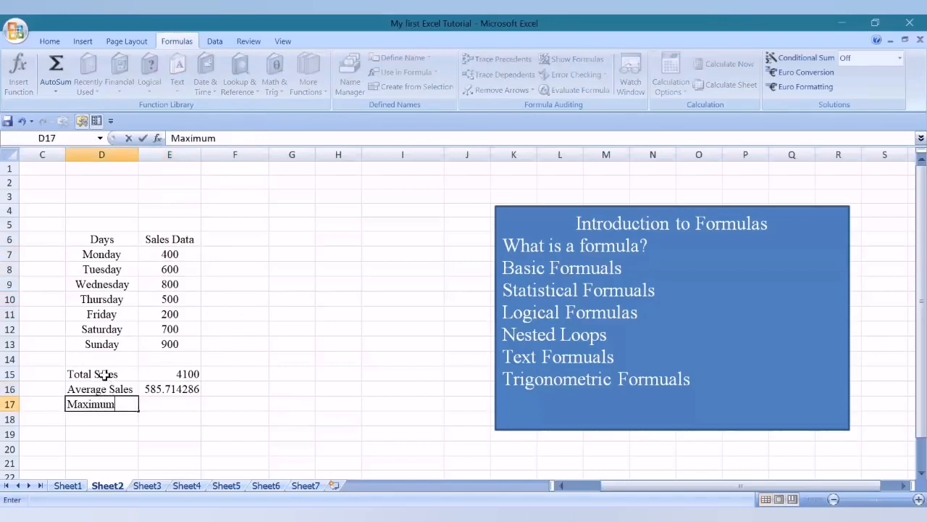
text( Sales)
key(Return)
text(M)
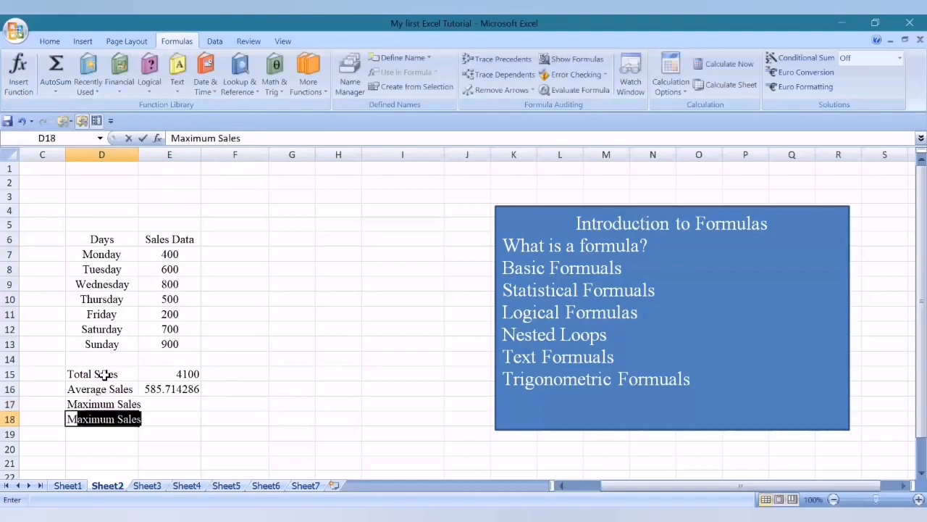
text(inimum Sales)
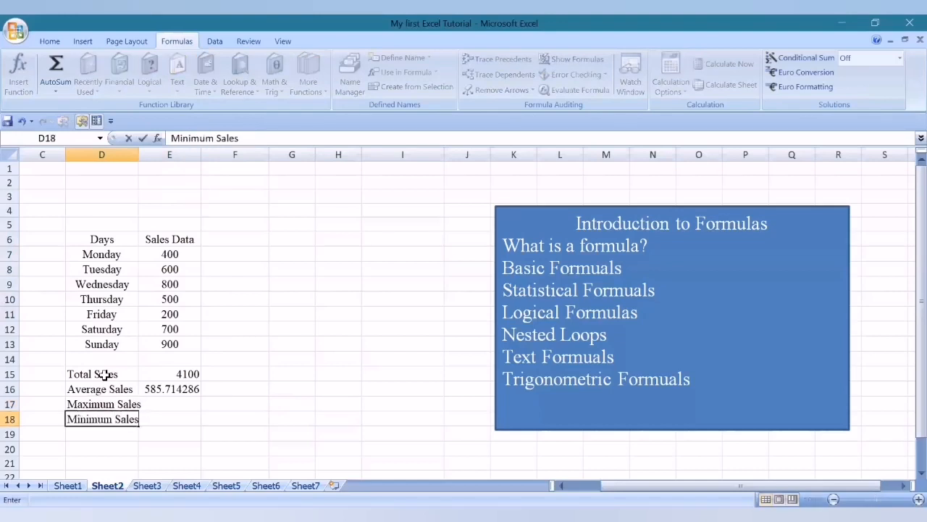
key(Tab)
Step: Calculate the maximum sales in E17 with a MAX formula over E7:E13
key(Up)
text(=)
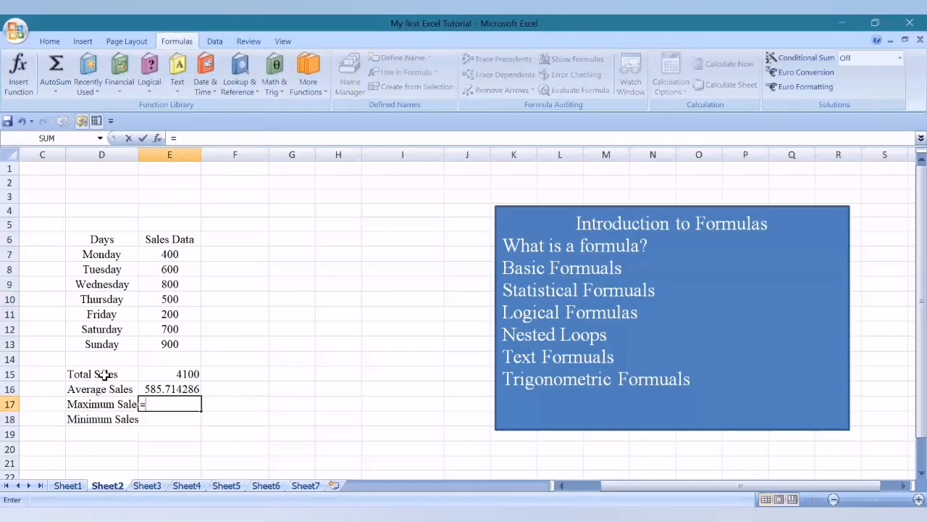
text(max()
key(Up)
key(Up)
key(Up)
key(Up)
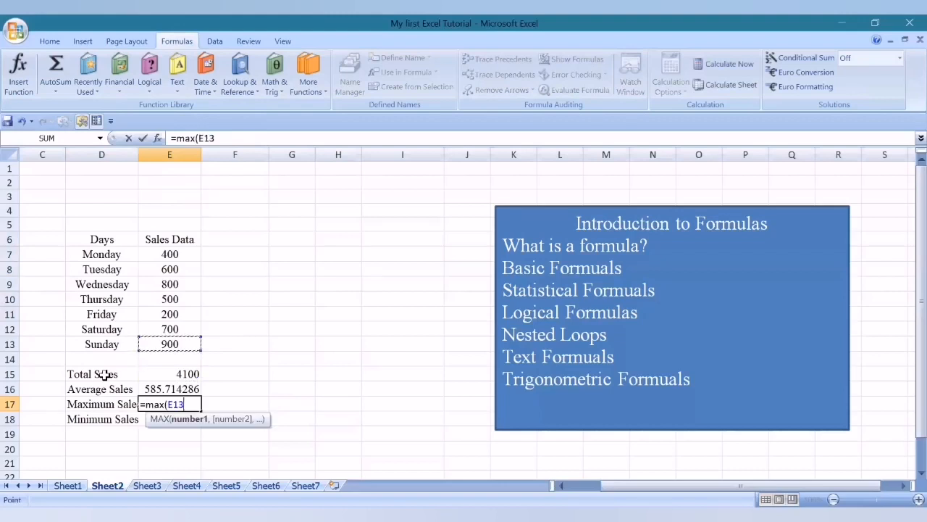
key(shift+Up)
key(shift+Up)
key(shift+Up)
key(shift+Up)
key(shift+Up)
key(shift+Up)
text())
key(Return)
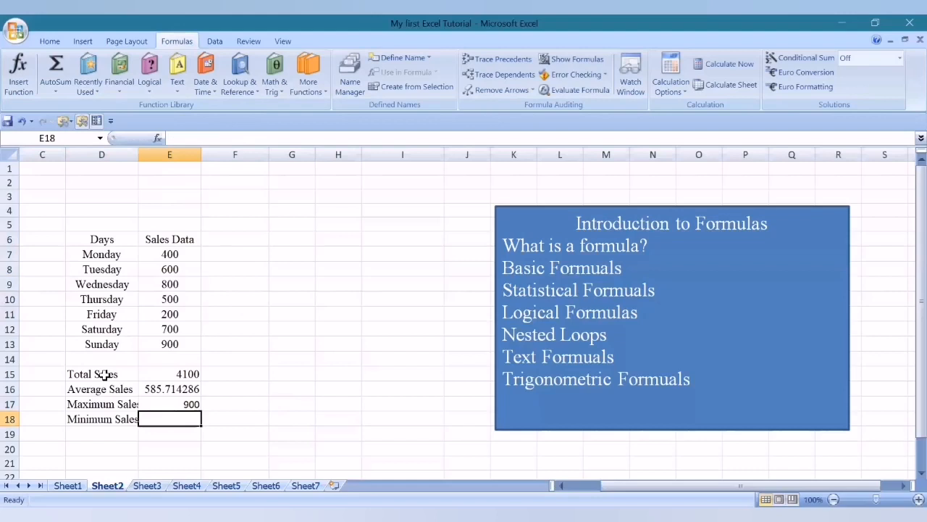
Step: Calculate the minimum sales in E18 with a MIN formula over E7:E13
text(=m)
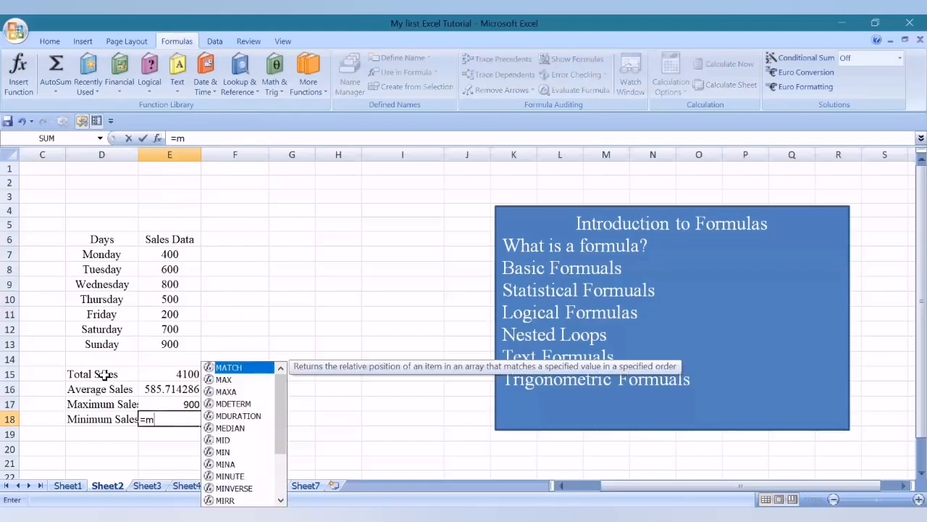
text(in()
key(Up)
key(Up)
key(Up)
key(Up)
key(Up)
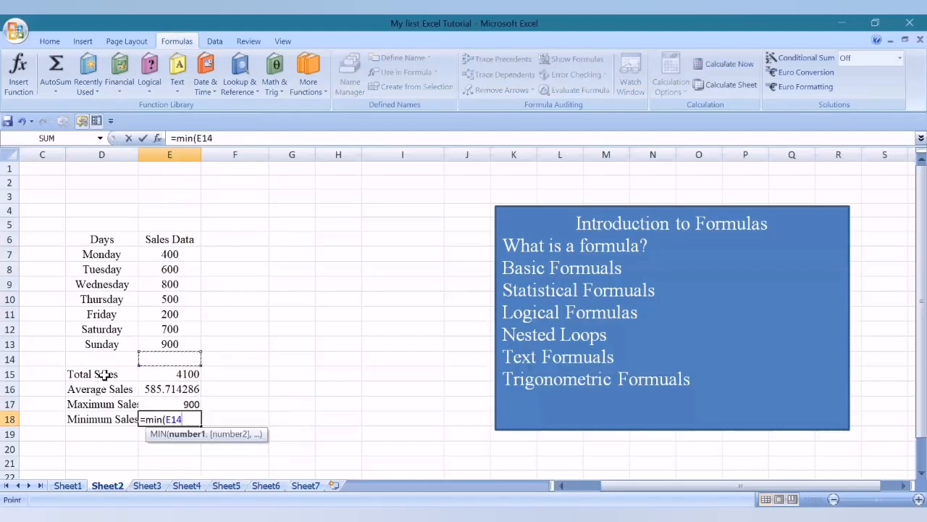
key(shift+Up)
key(shift+Up)
key(shift+Up)
key(shift+Up)
key(shift+Up)
key(shift+Up)
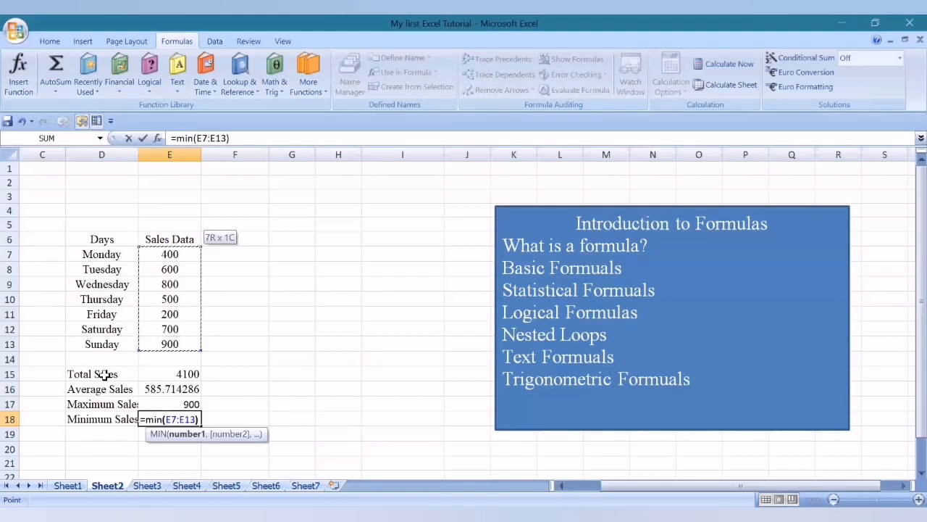
text())
key(Return)
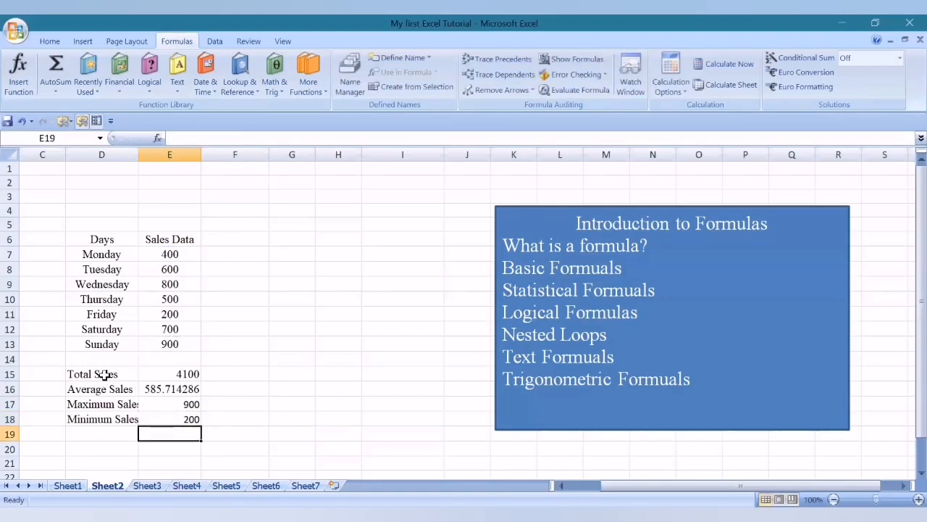
key(Up)
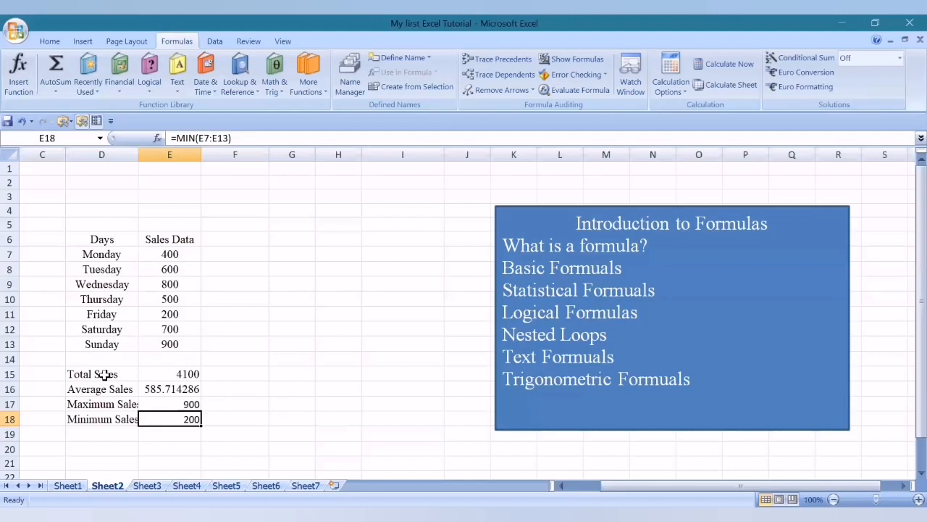
Step: Add the label Median in D19, under Minimum Sales
key(Down)
key(Left)
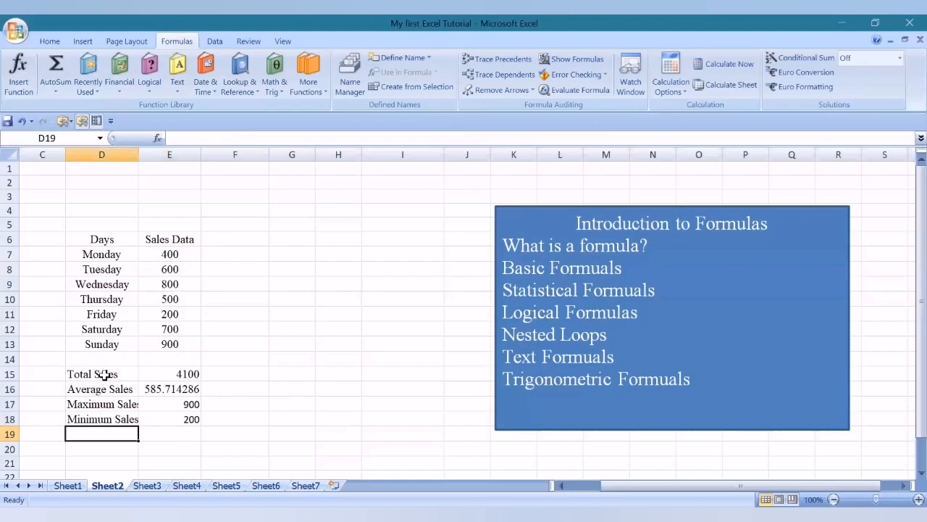
text(Median)
key(Tab)
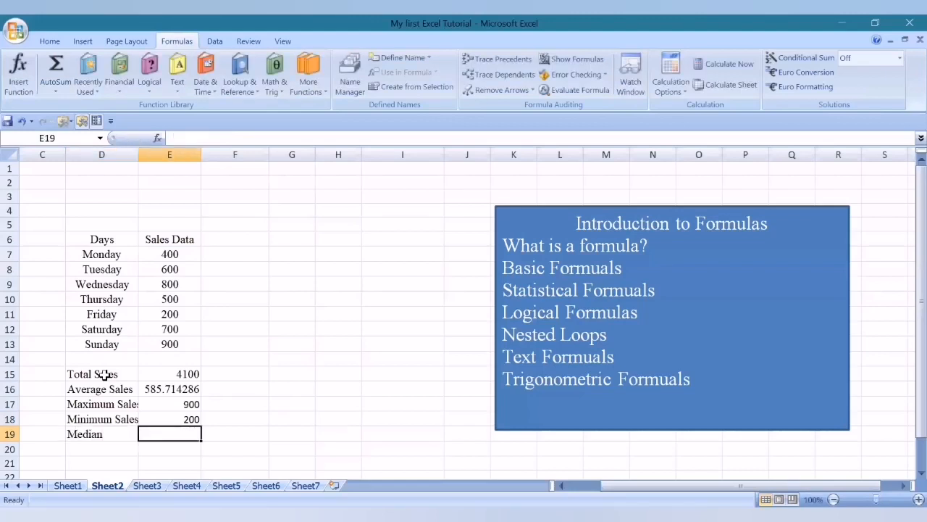
Step: Calculate the median of the sales in E19 with a MEDIAN formula over E7:E13
text(=)
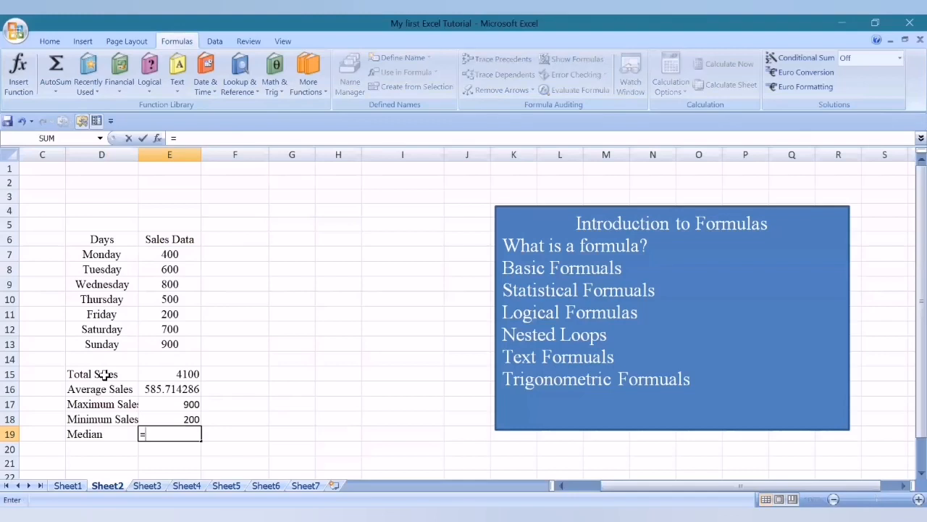
text(median()
key(Up)
key(Up)
key(Up)
key(Up)
key(Up)
key(Up)
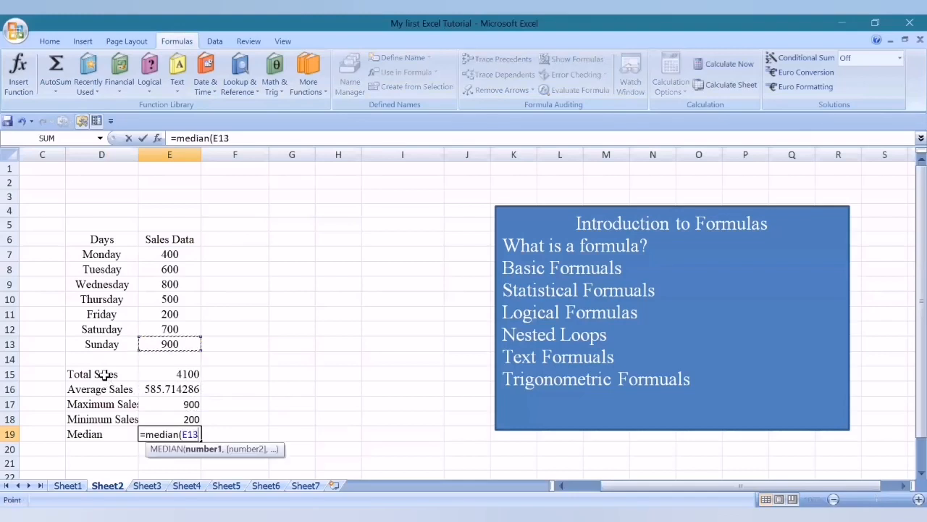
key(shift+Up)
key(shift+Up)
key(shift+Up)
key(shift+Up)
key(shift+Up)
key(shift+Up)
text())
key(Return)
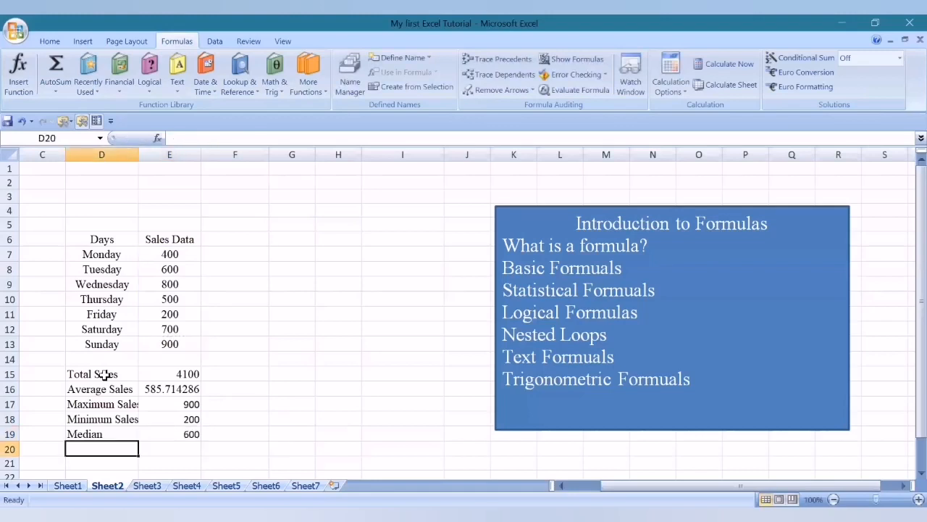
Step: Add the label Standard Deviation in D20, under Median
text(S)
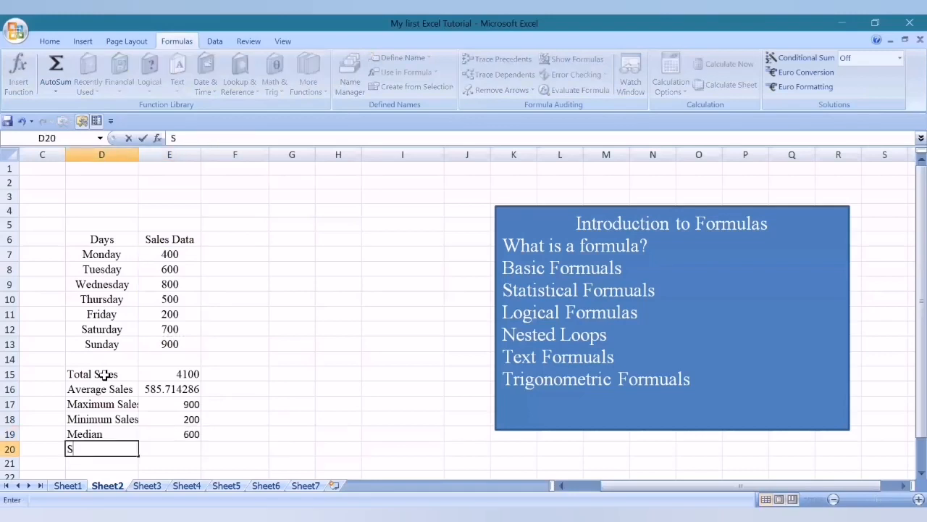
text(tandard Deviation)
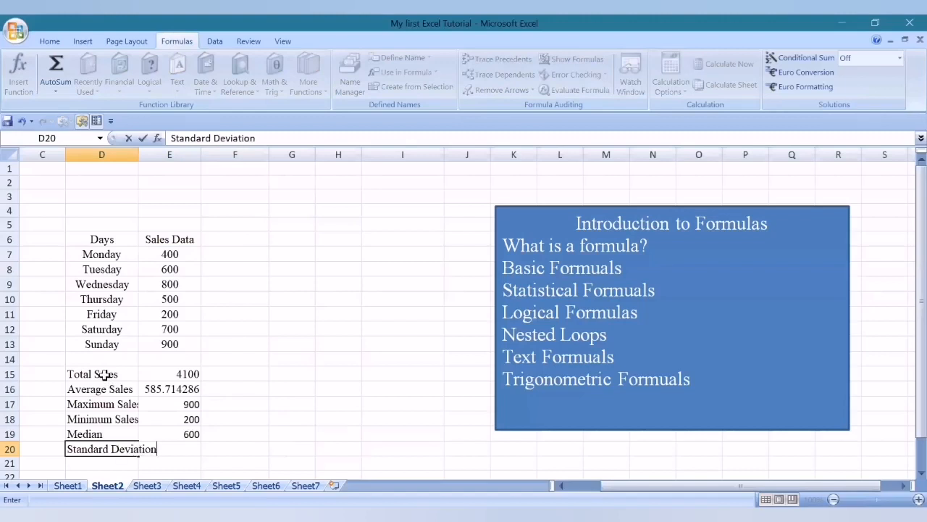
key(Tab)
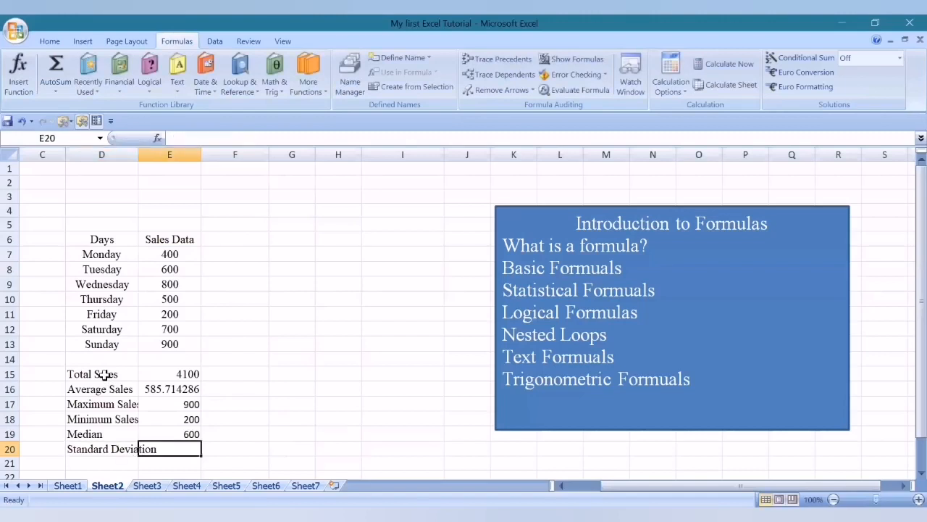
Step: Calculate the sample standard deviation of the sales in E20 with a STDEV formula over E7:E13
text(=)
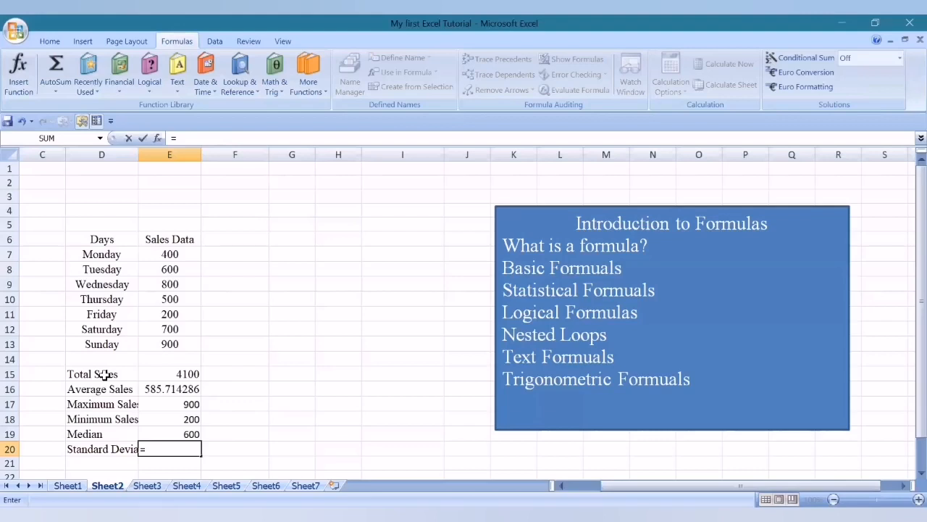
text(stdev()
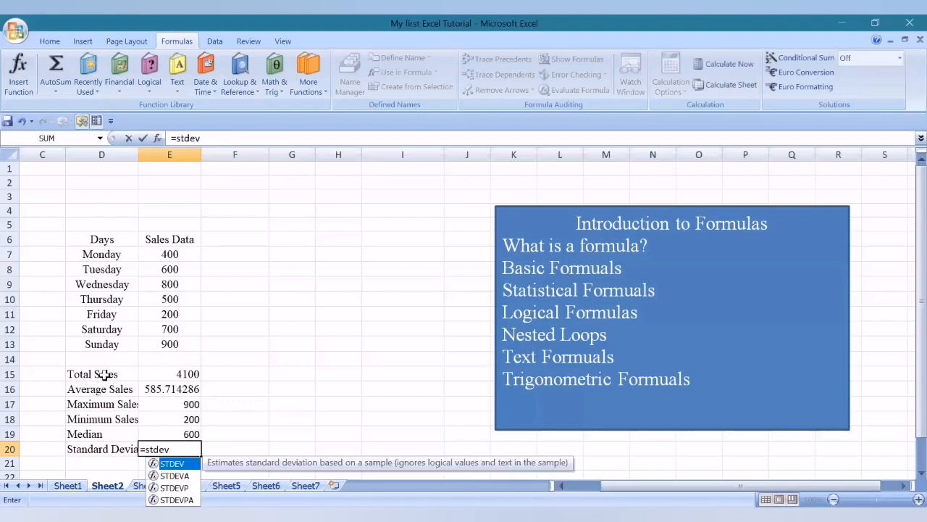
key(Up)
key(Up)
key(Up)
key(Up)
key(Up)
key(Up)
key(Up)
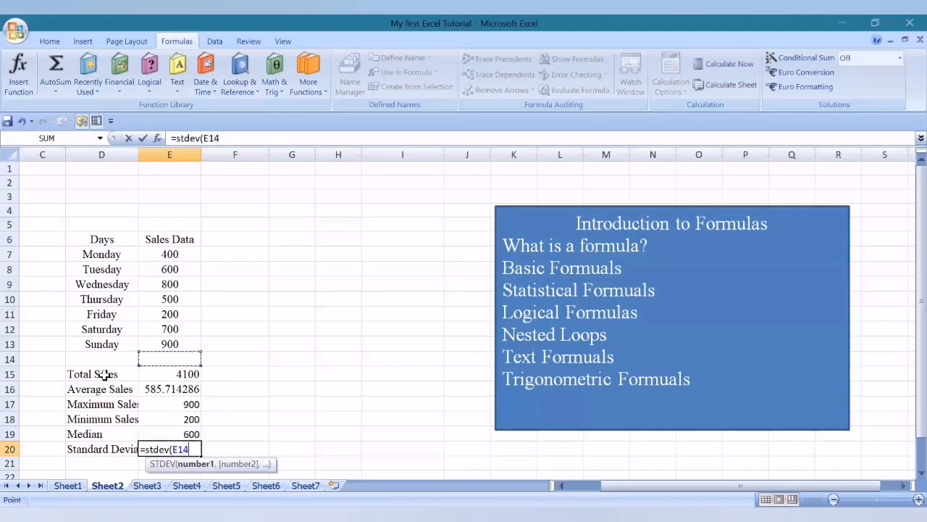
key(shift+Up)
key(shift+Up)
key(shift+Up)
key(shift+Up)
key(shift+Up)
key(shift+Up)
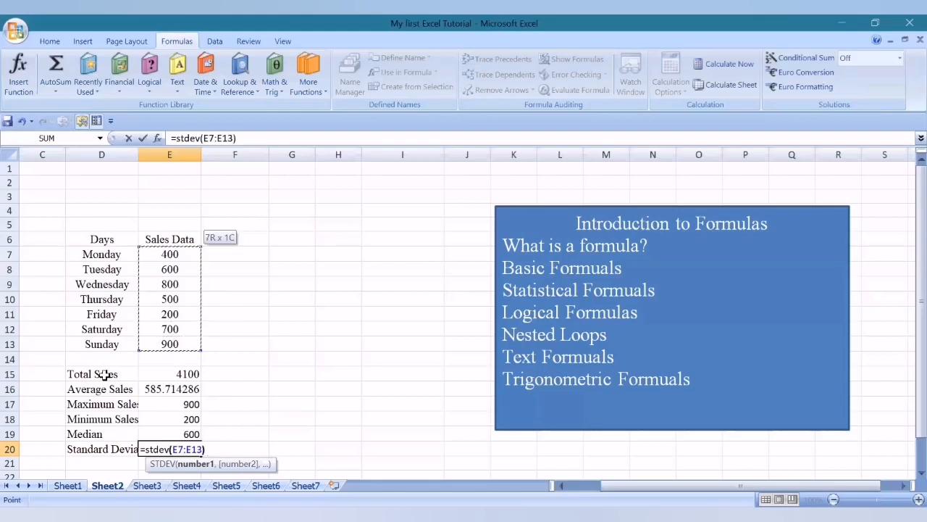
text())
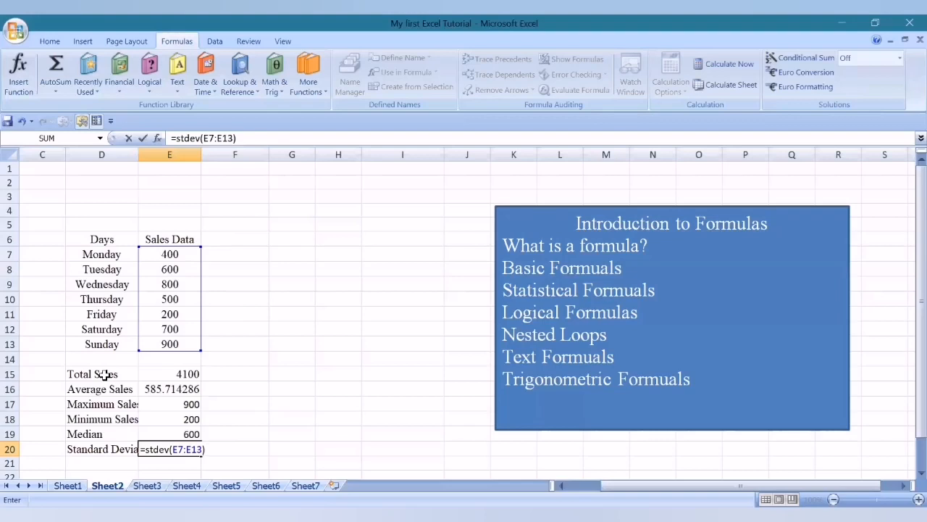
key(Return)
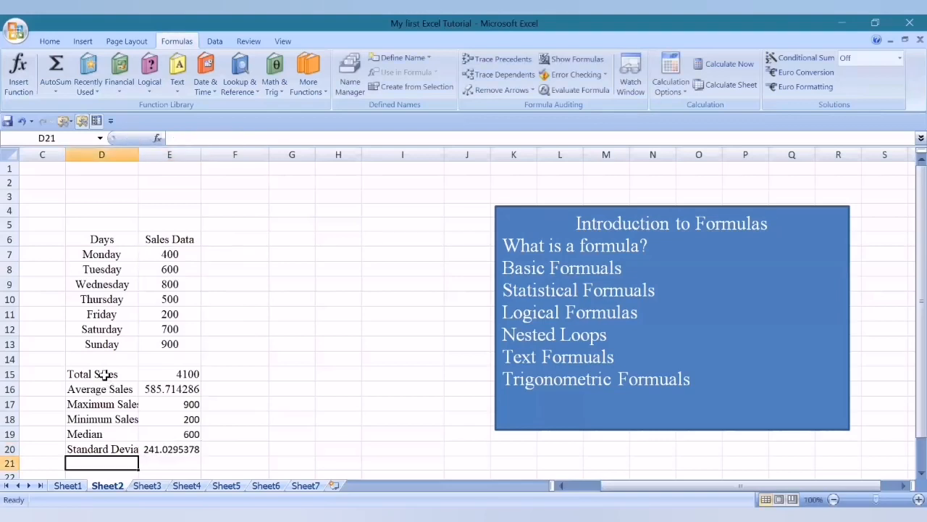
Step: Add the label Population Standard Deviation in D21, under Standard Deviation
text(Populat)
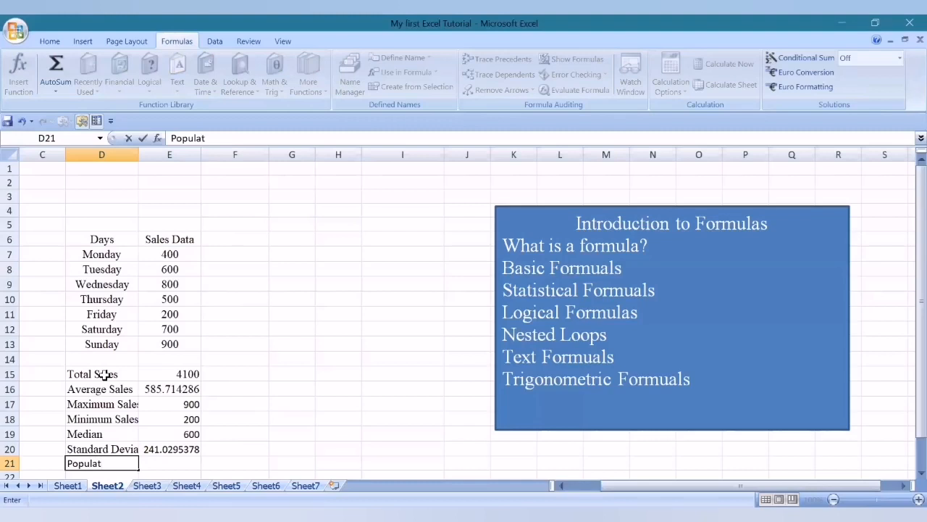
text(ion StanndardD)
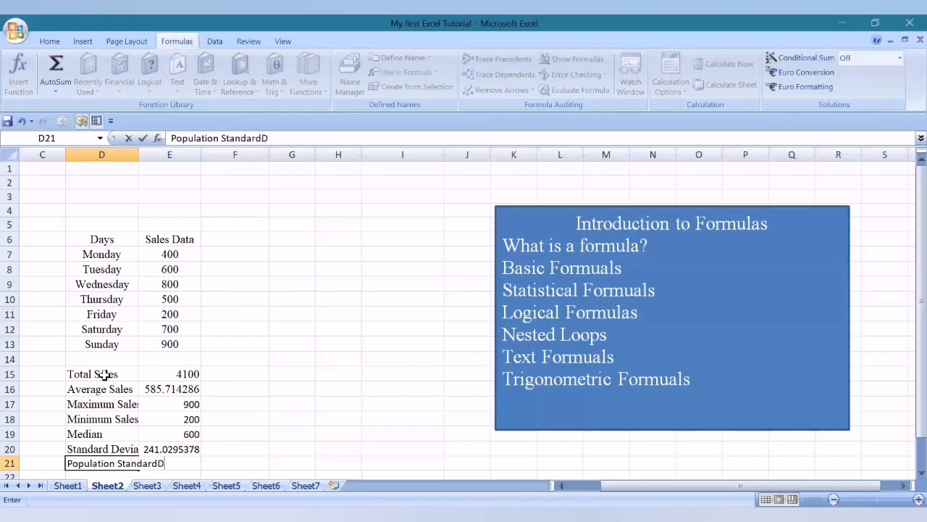
key(BackSpace)
text(Deviatio)
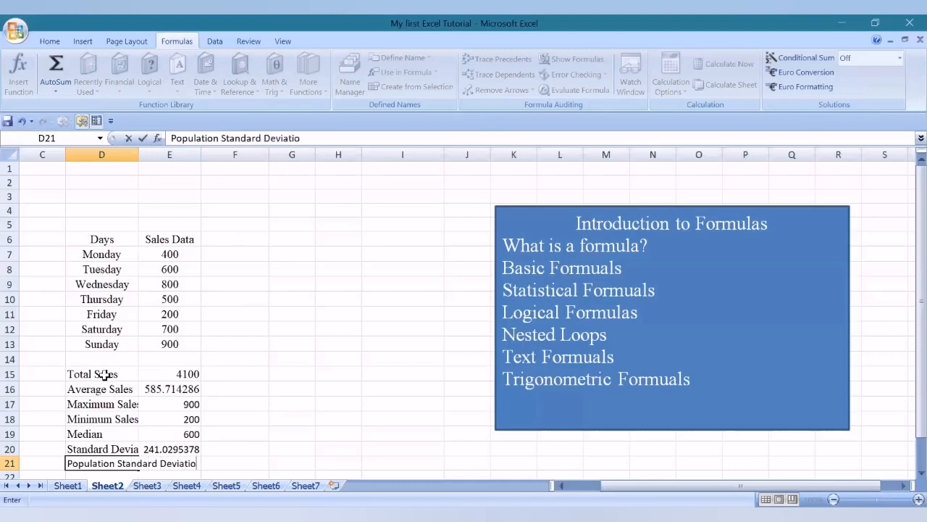
text(n)
key(Tab)
Step: Calculate the population standard deviation of the sales in E21 with a STDEVP formula over E7:E13
text(=s)
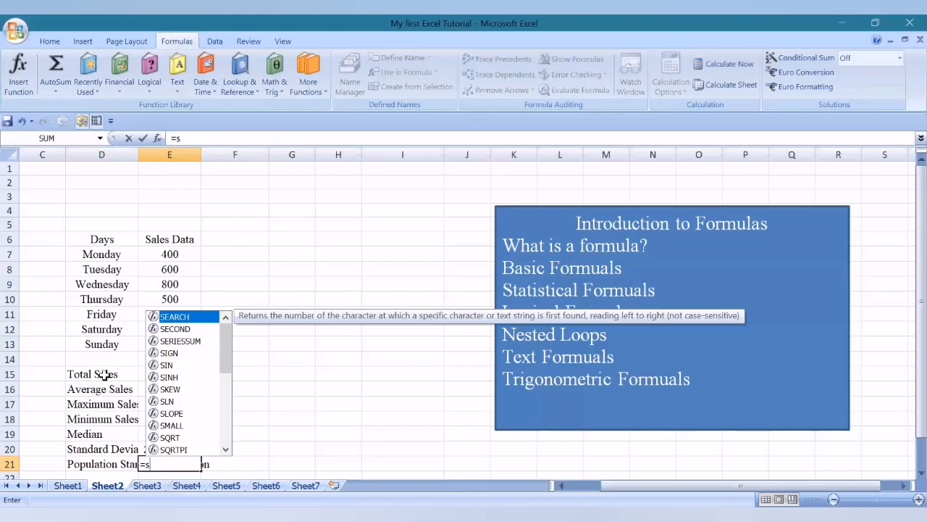
text(tdev)
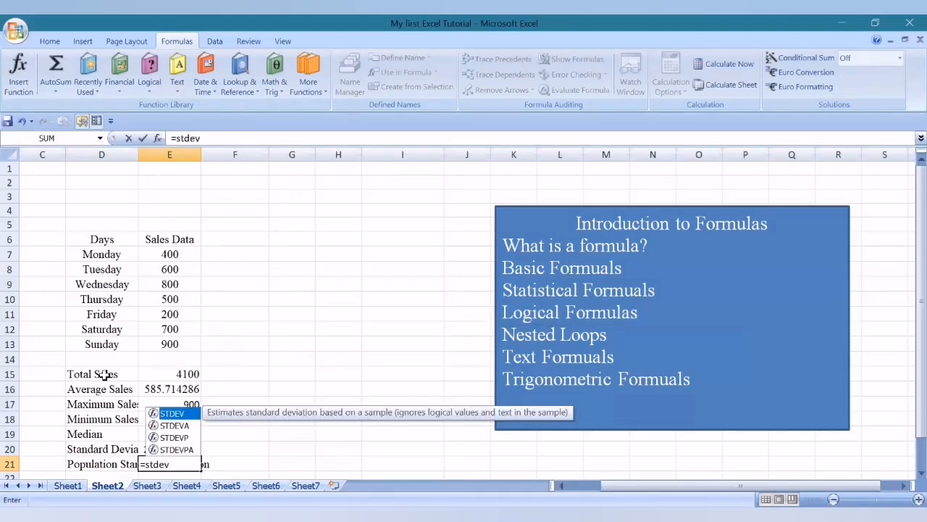
text(p)
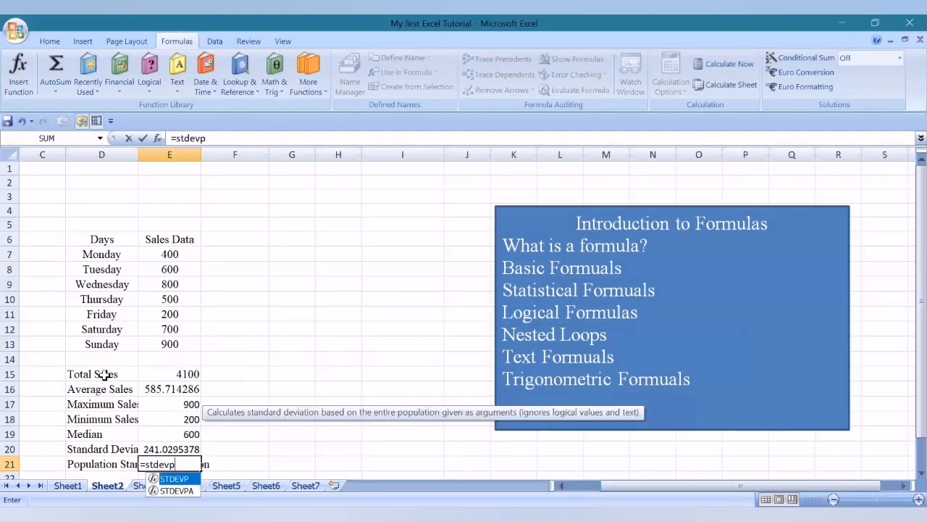
text(()
key(Up)
key(Up)
key(Up)
key(Up)
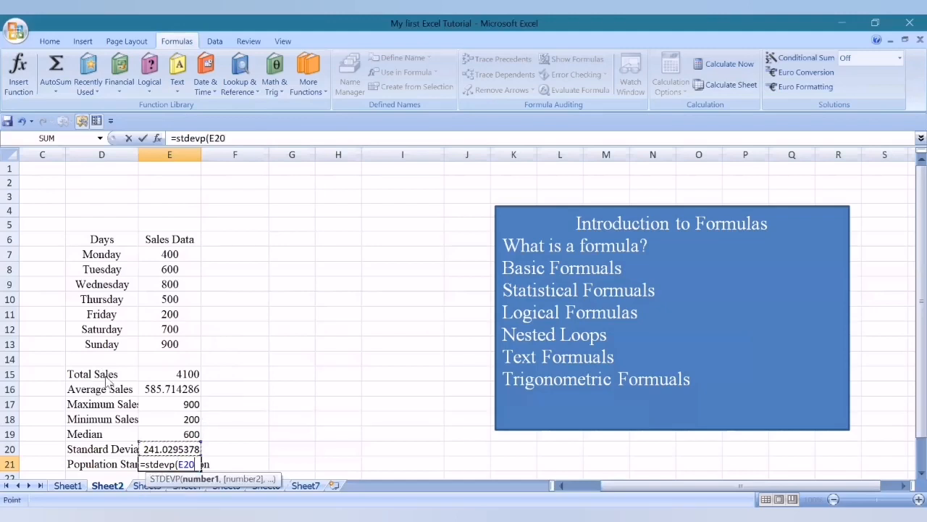
key(Up)
key(Up)
key(Up)
key(Up)
key(Up)
key(Down)
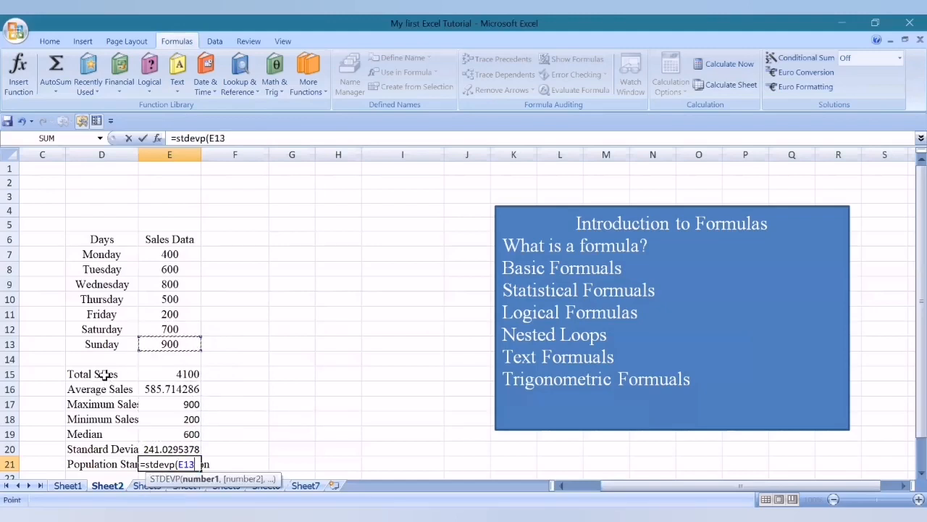
key(shift+Up)
key(shift+Up)
key(shift+Up)
key(shift+Up)
key(shift+Up)
key(shift+Up)
text())
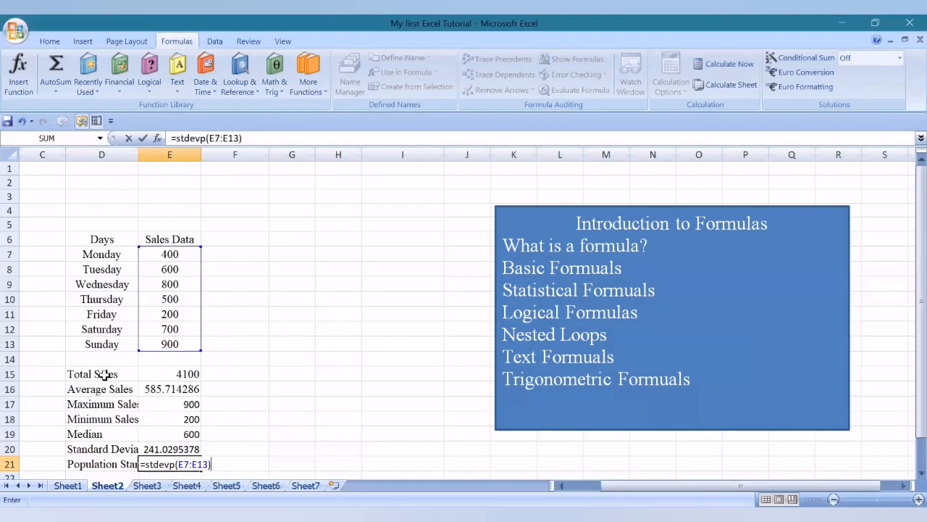
key(Return)
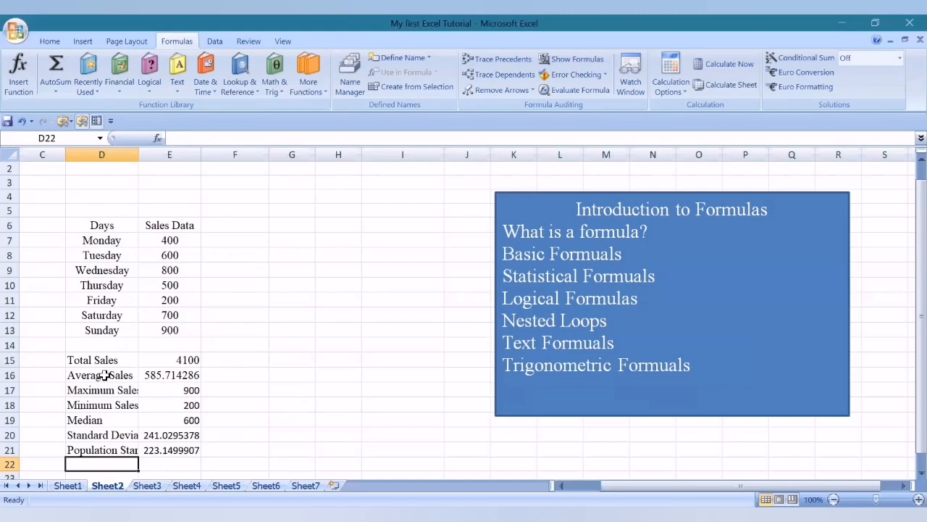
Step: Label D22 Quartiles and calculate the first quartile of the sales in E22 with a QUARTILE formula over E7:E13, quart 1
text(Quartiles)
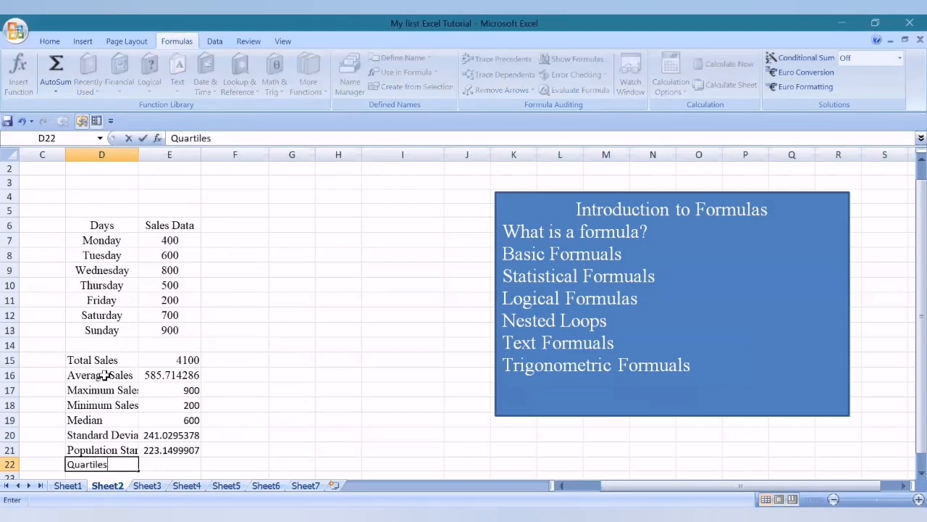
key(Tab)
text(=q)
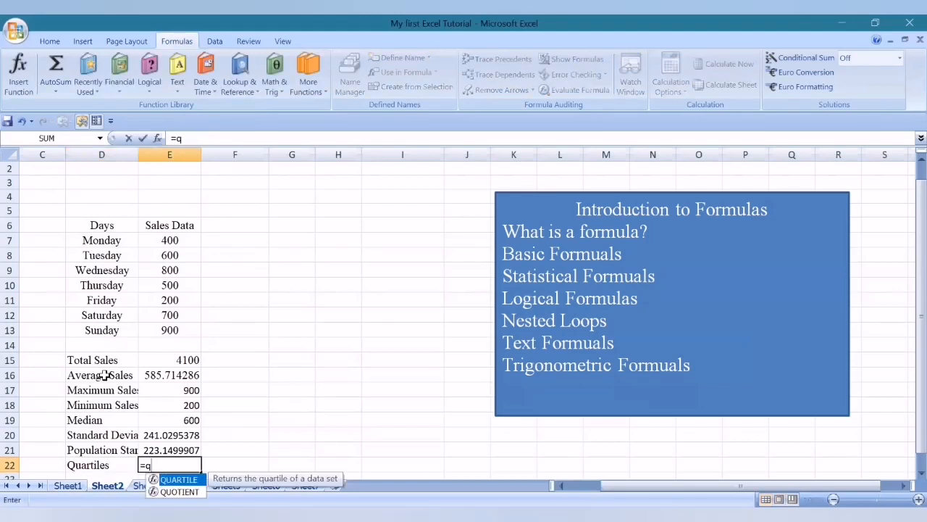
text(uartile()
key(Up)
key(Up)
key(Up)
key(Up)
key(Up)
key(Up)
key(Up)
key(Up)
key(Up)
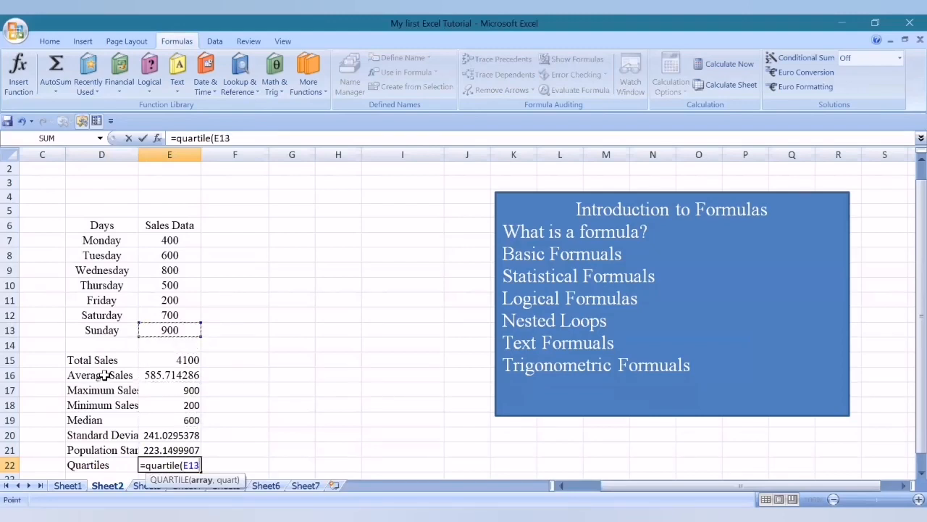
key(shift+Up)
key(shift+Up)
key(shift+Up)
key(shift+Up)
key(shift+Up)
key(shift+Up)
text(,1))
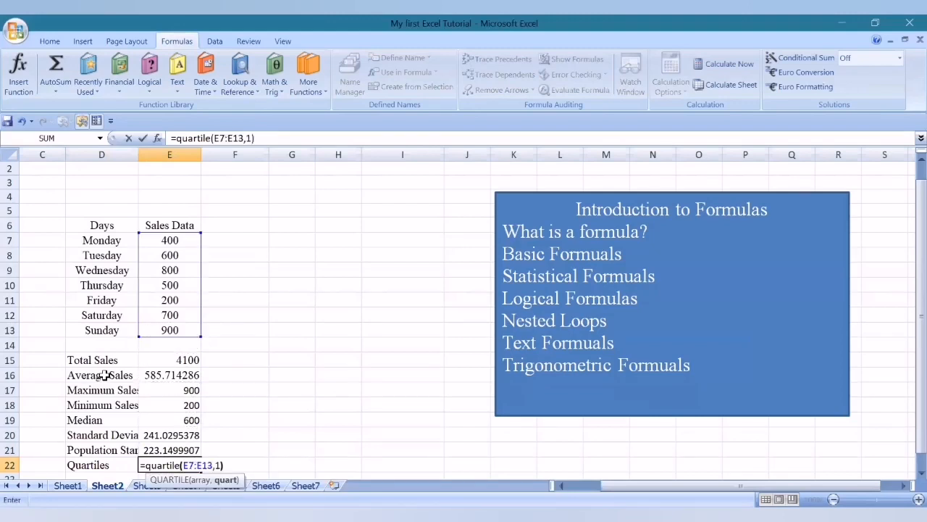
key(Return)
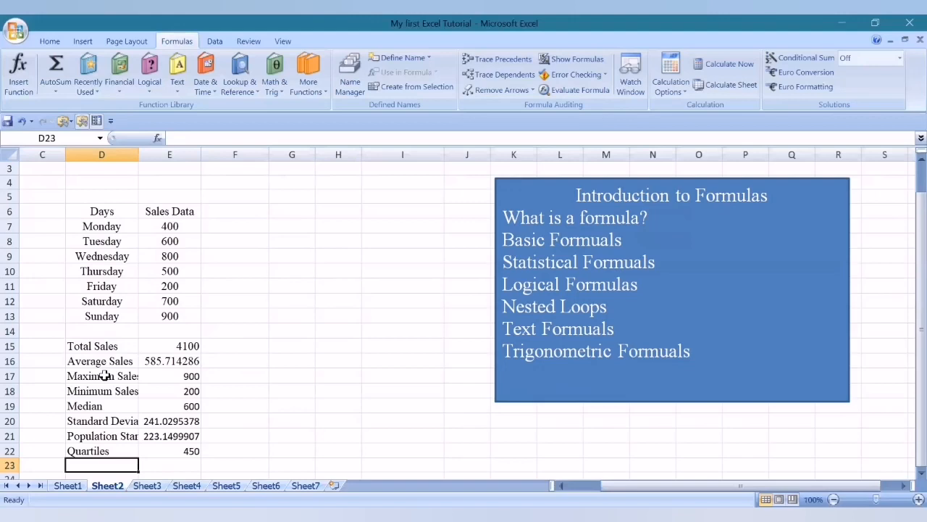
Step: Add the column heading Sales Discount in F6, next to Sales Data
click(232, 213)
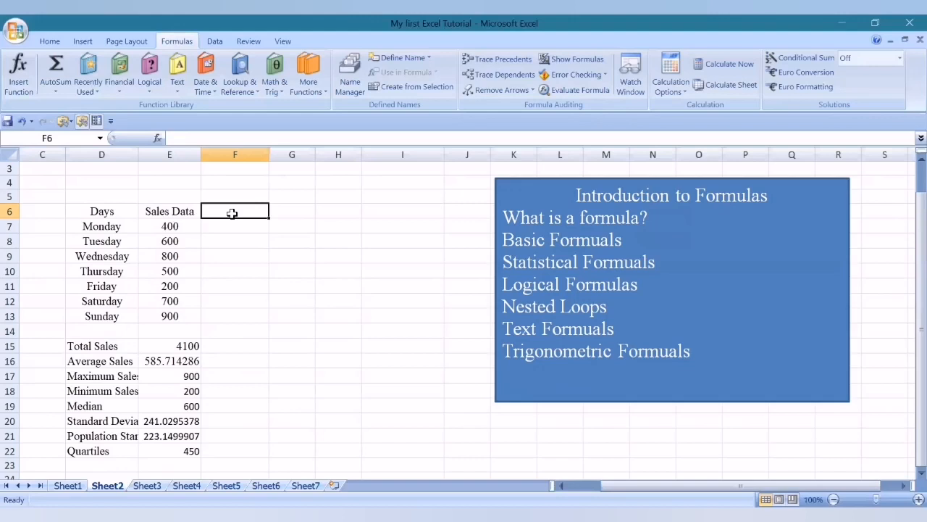
text(Sales)
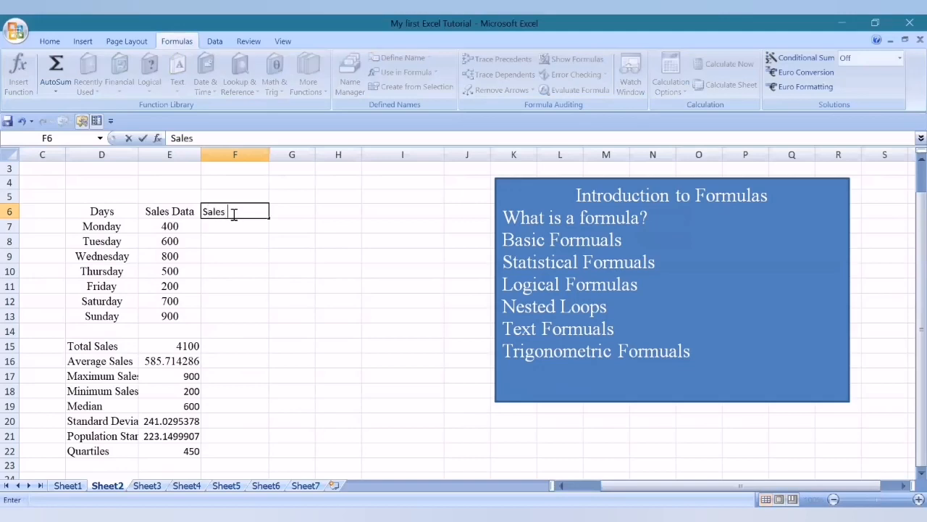
text( Discount)
key(Return)
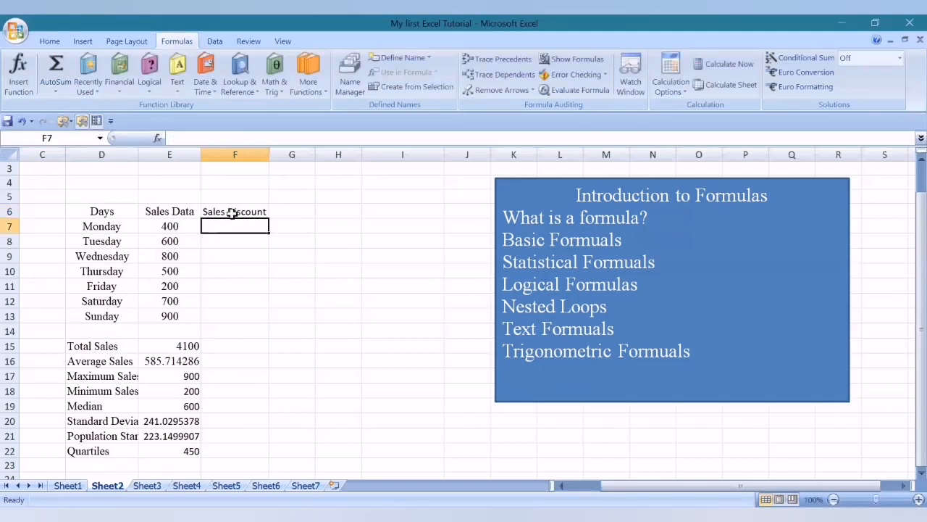
Step: Calculate Monday's discount in F7 with the formula =IF(E7>300,E7*0.05,0)
key(Left)
key(Right)
text(=if(E7>)
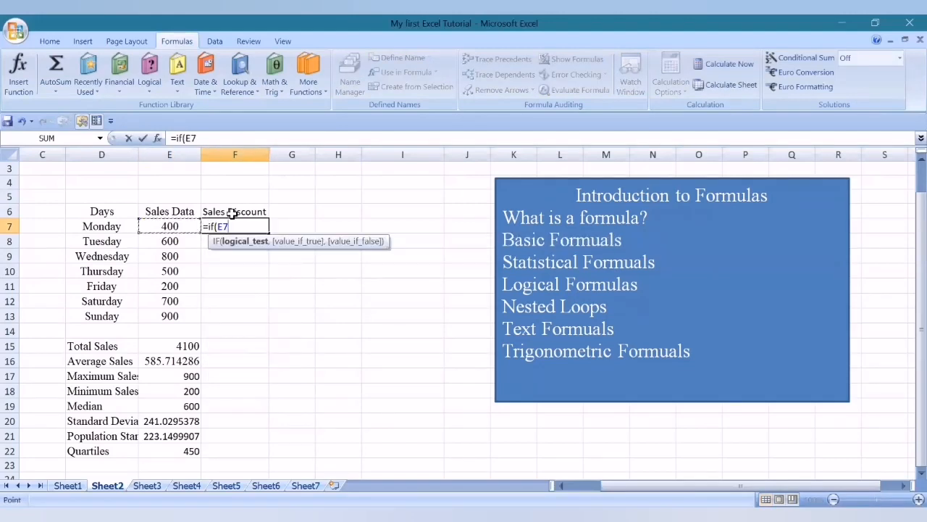
text(00,E7)
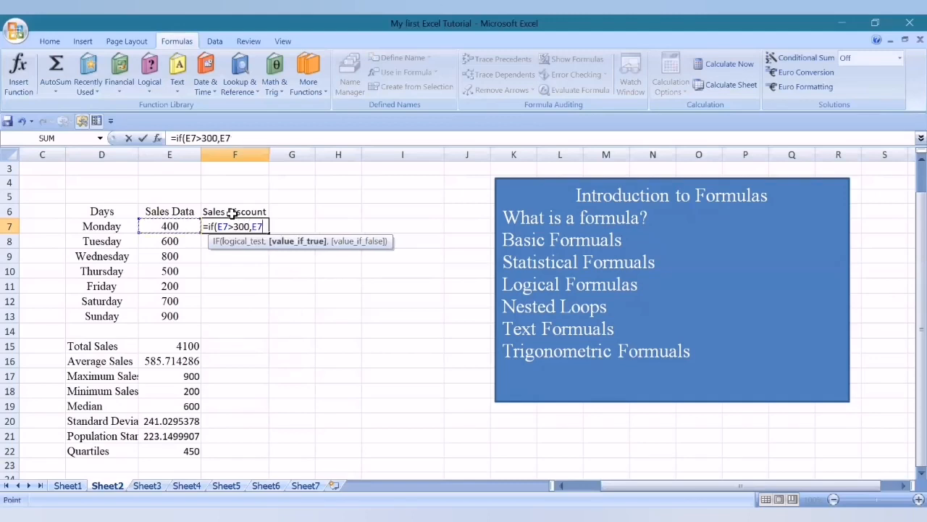
text(*0.05,)
key(Left)
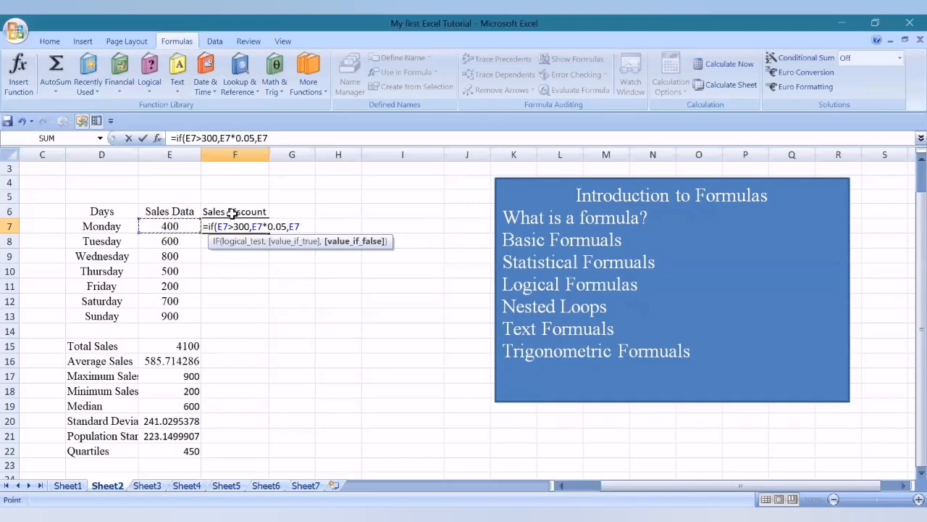
text(*0.)
key(BackSpace)
key(BackSpace)
key(BackSpace)
key(BackSpace)
key(BackSpace)
text(0))
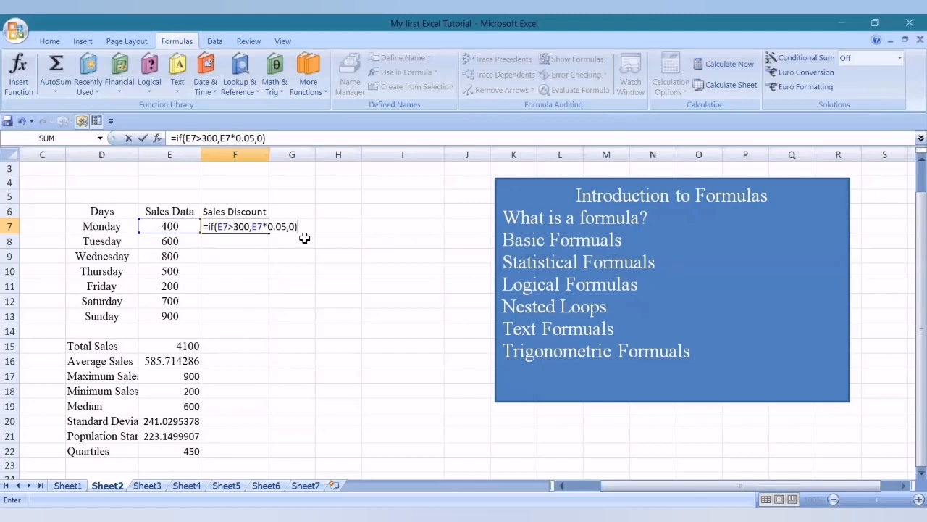
key(Return)
Step: Change the number format of Monday's discount in F7 to Number
key(Up)
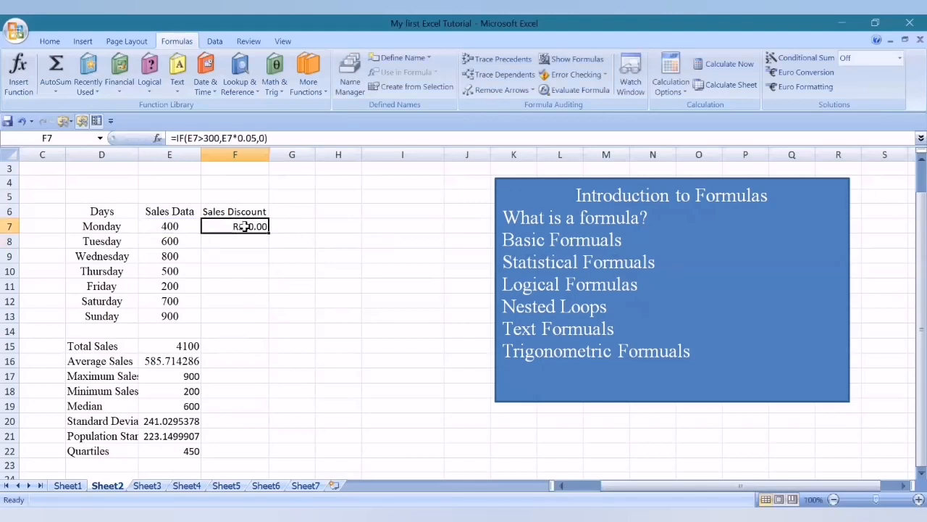
click(49, 40)
click(407, 64)
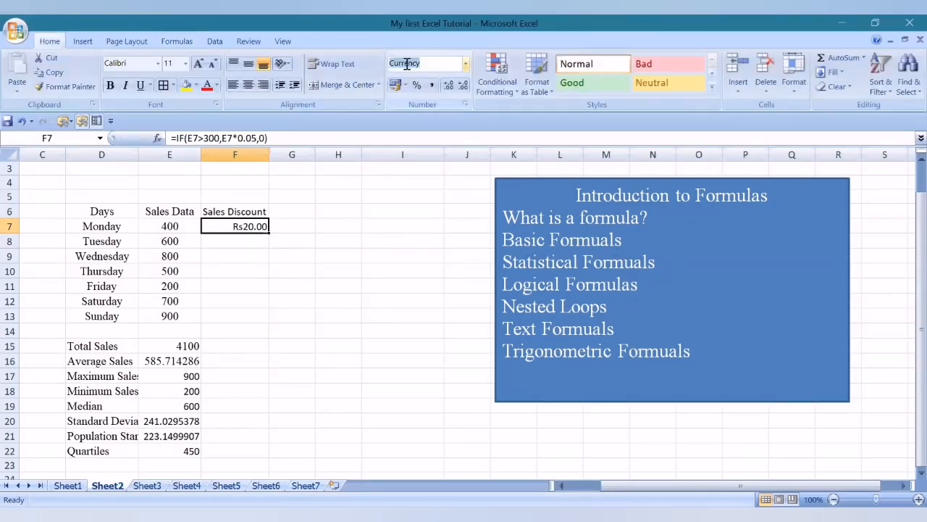
text(Number)
key(Return)
key(Return)
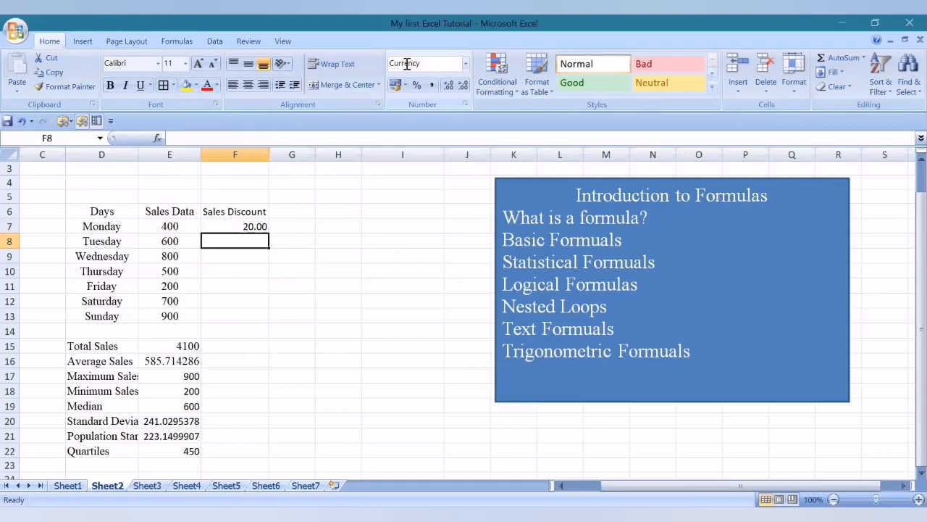
key(Up)
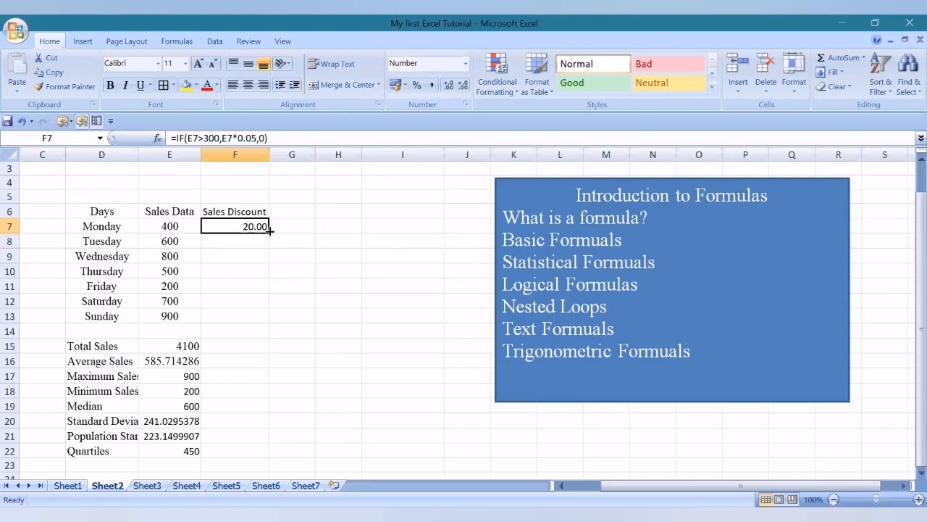
Step: Fill Monday's discount formula from F7 down to Sunday's row in F13
drag(268, 229, 263, 316)
Step: Compare the daily sales in column E with their discounts in column F, from Monday through Friday
key(Down)
key(Left)
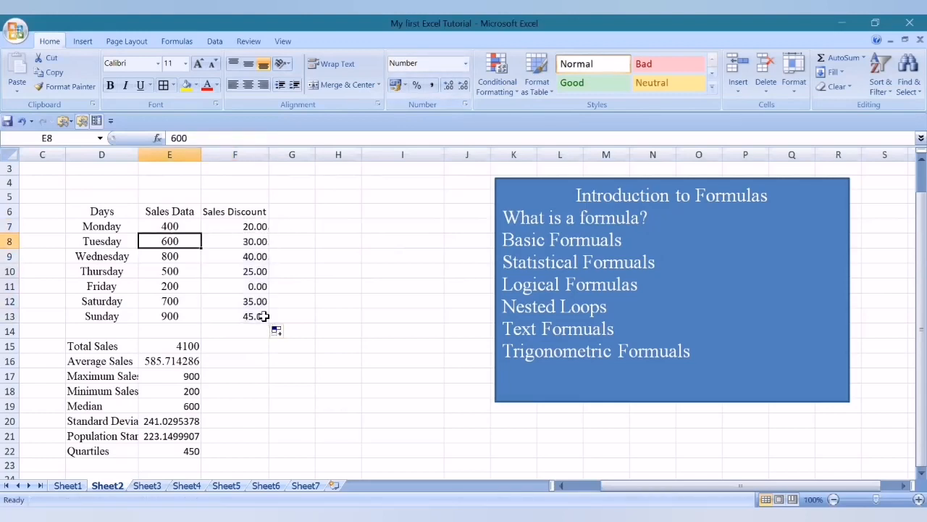
key(Up)
key(Down)
key(Down)
key(Up)
key(Up)
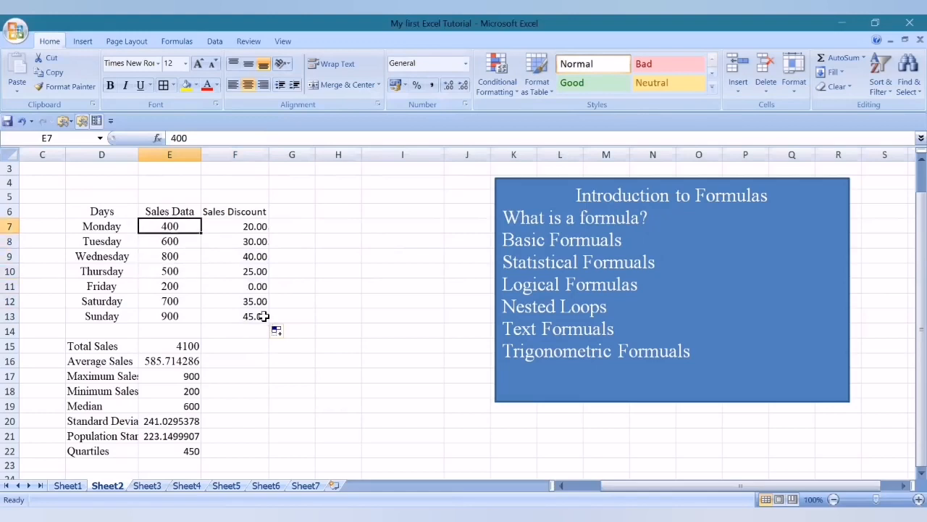
key(Right)
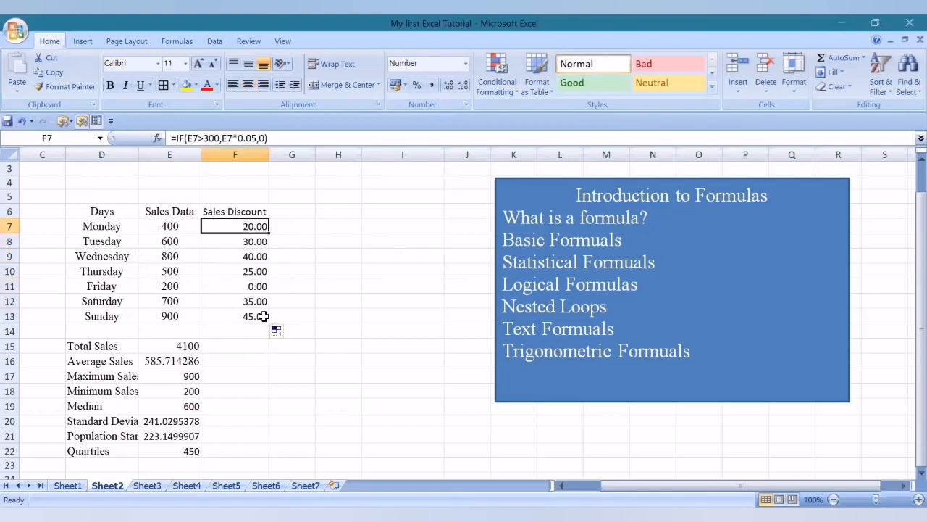
key(Down)
key(Left)
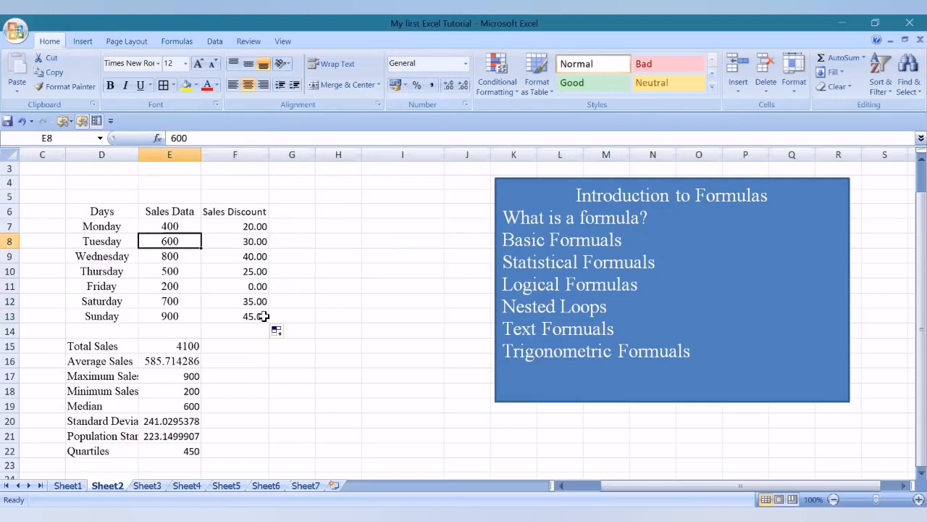
key(Right)
key(Down)
key(Down)
key(Left)
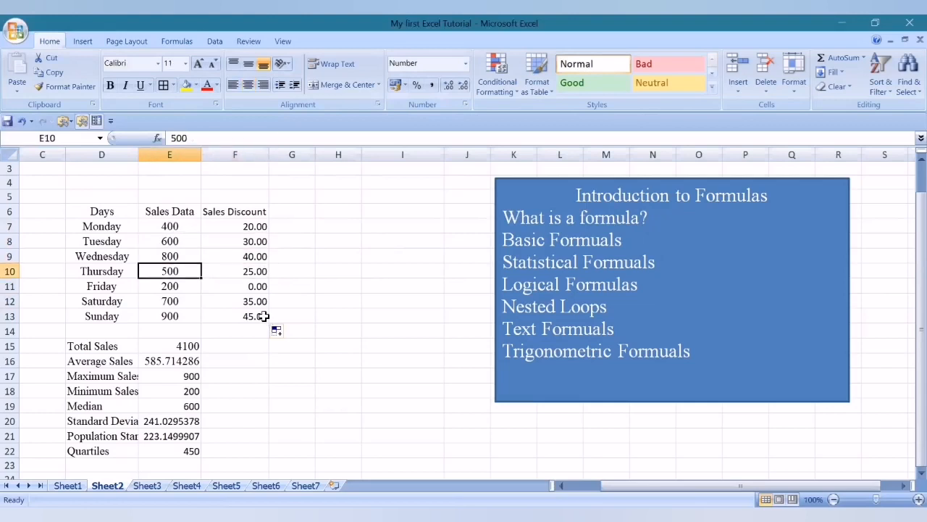
key(Down)
key(Right)
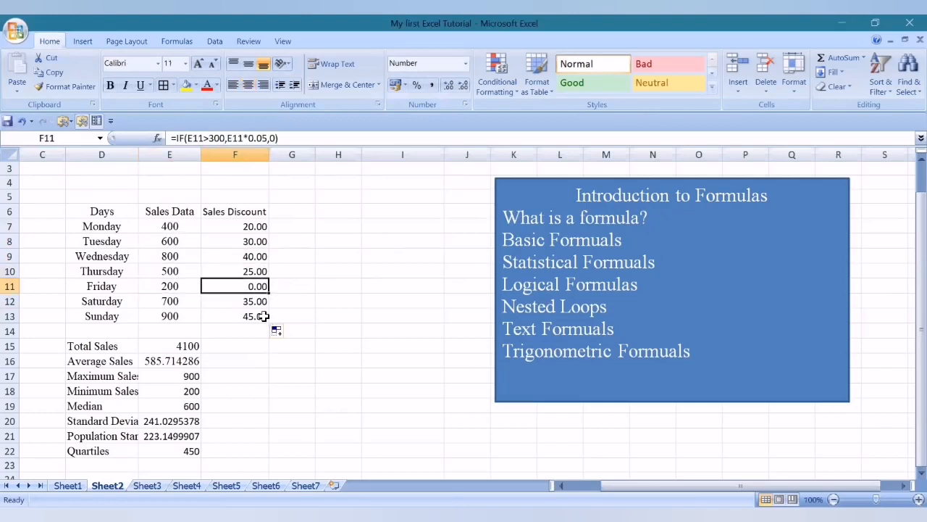
Step: Add the column heading Net Sales in G6, next to Sales Discount
key(Right)
key(Up)
key(Up)
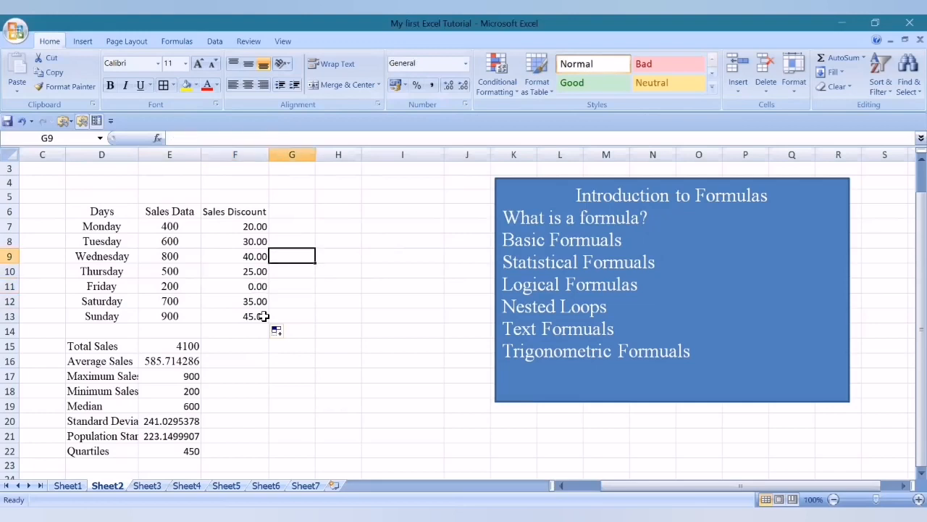
key(Up)
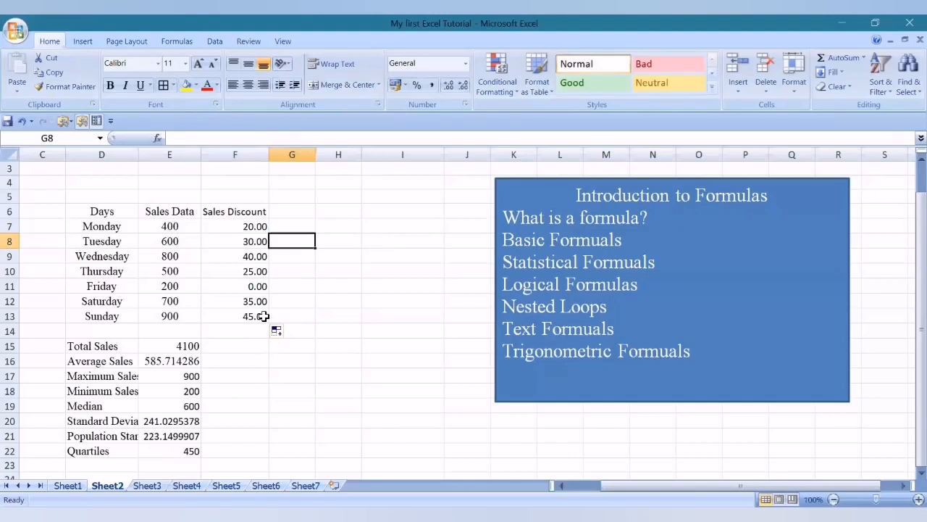
key(Up)
key(Up)
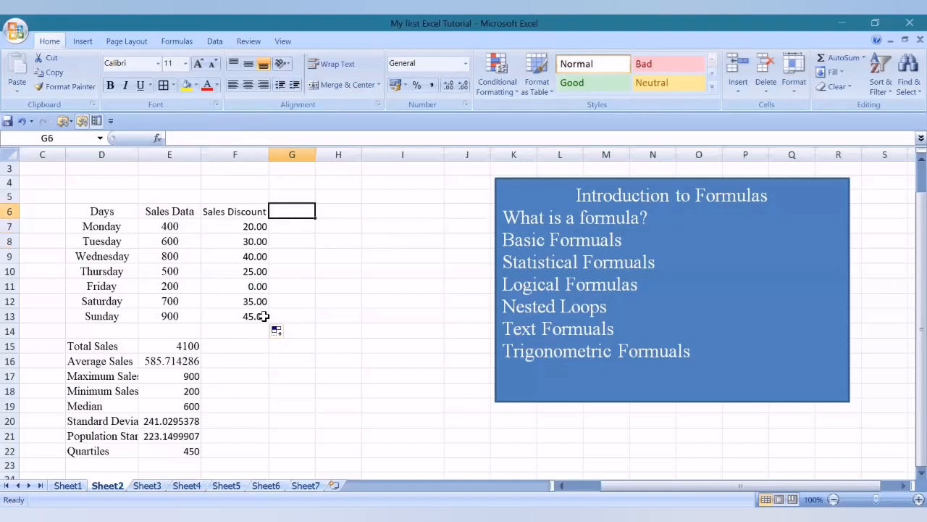
text(Net Sales)
key(Return)
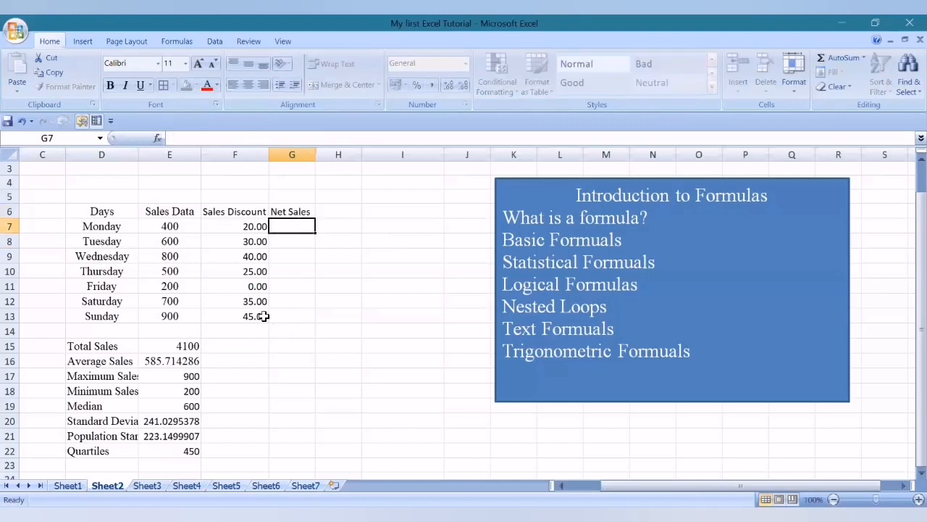
Step: Calculate Monday's net sales in G7 with the formula =E7-F7 and fill it down to Sunday in G13
text(=)
key(Left)
key(Left)
text(-)
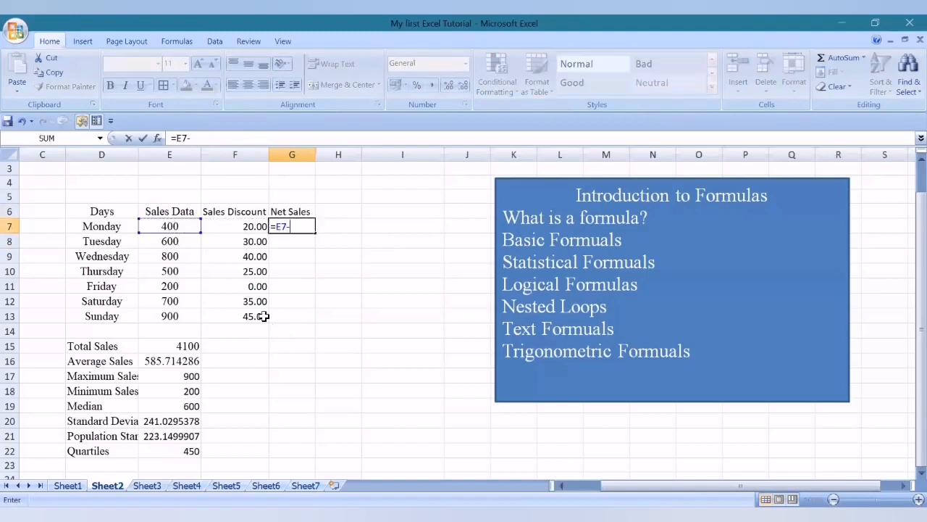
key(Left)
key(ctrl+Return)
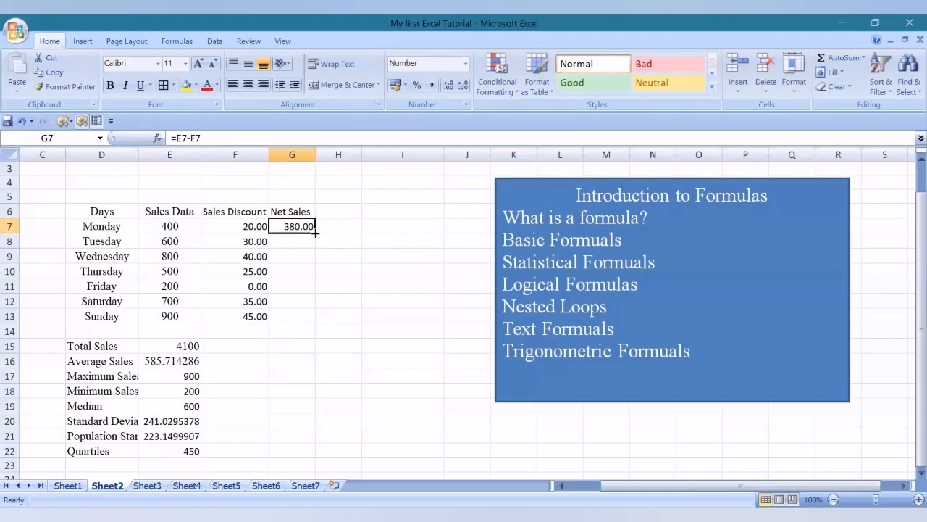
drag(315, 233, 318, 319)
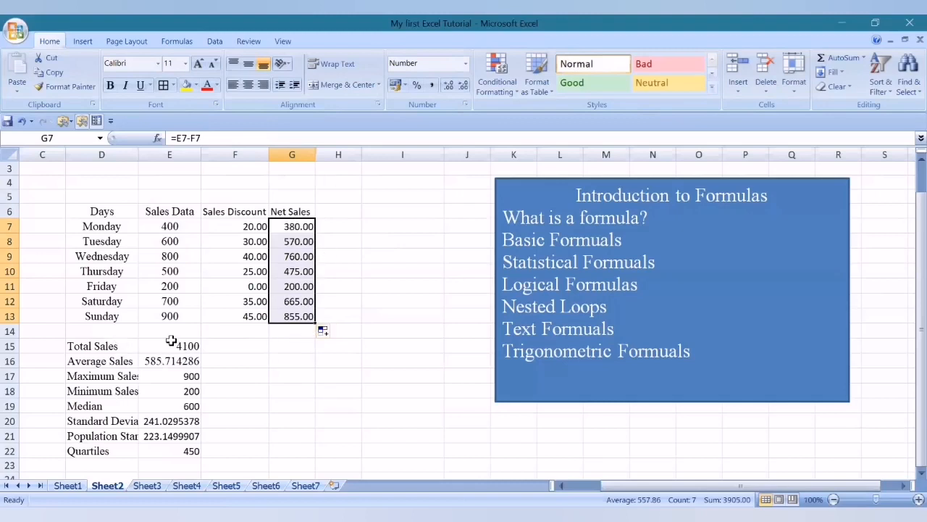
Step: Copy the summary formulas in E15:E22 to G15:G22 so they evaluate the Net Sales column
drag(174, 346, 174, 451)
key(ctrl+c)
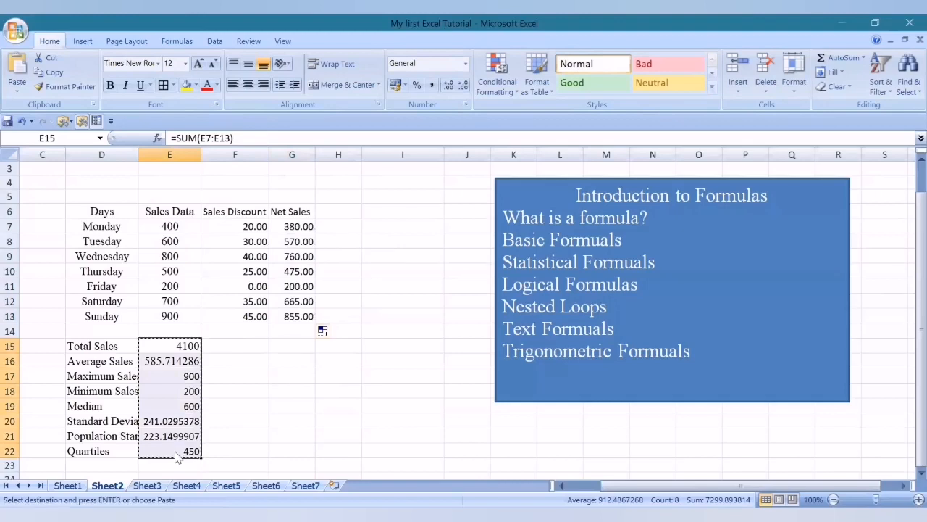
key(Right)
key(Right)
key(ctrl+v)
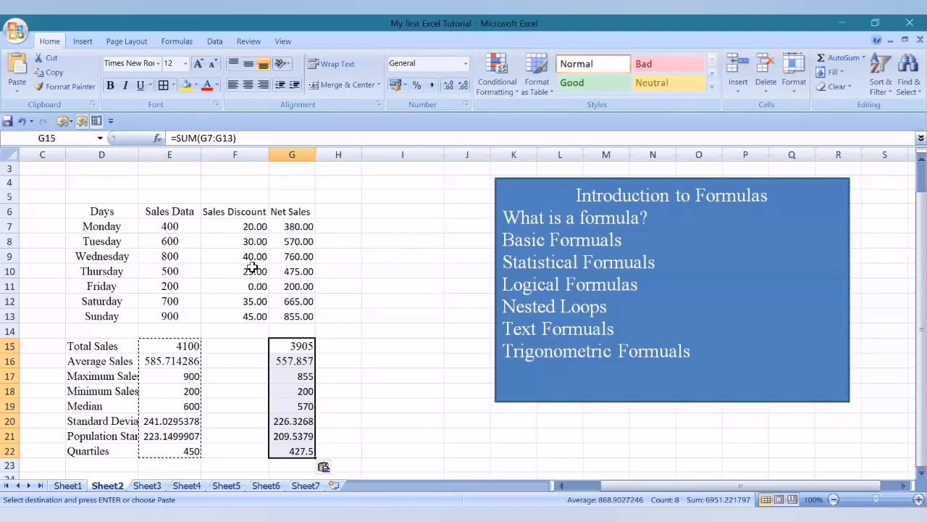
Step: Examine Monday's net sales formula in G7 and the pasted total, average, maximum, minimum and median formulas in G15:G19
click(298, 227)
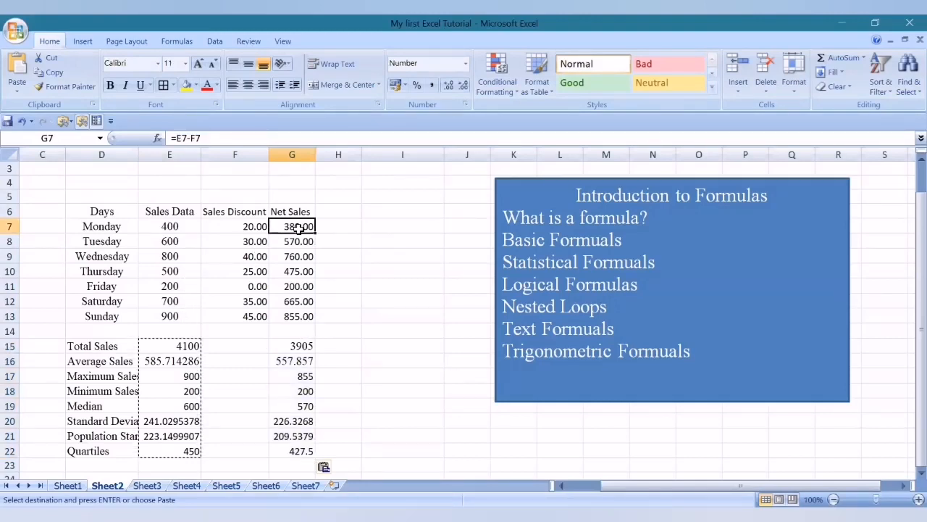
click(303, 345)
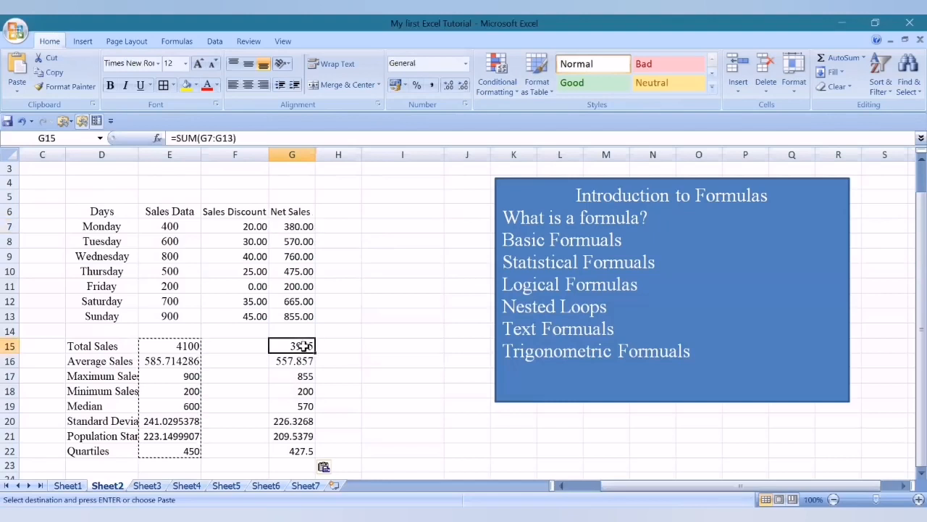
key(Down)
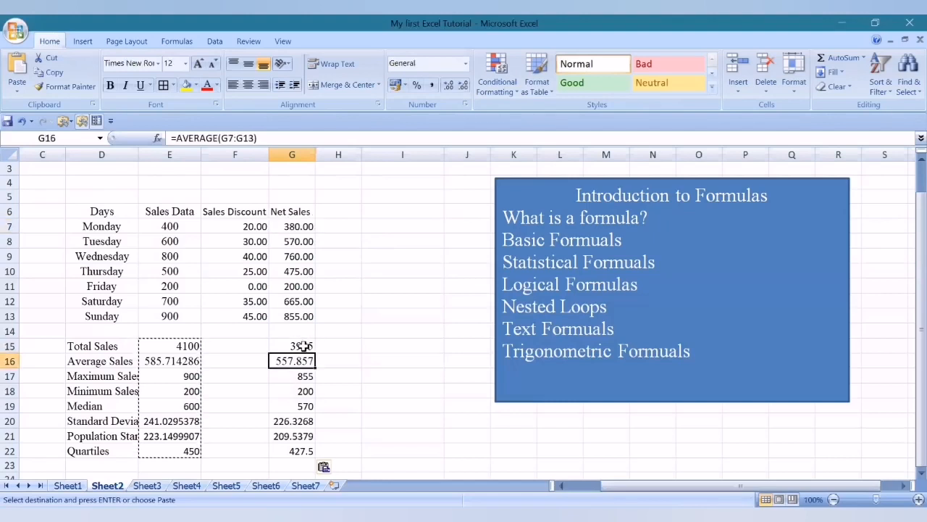
key(Up)
key(Down)
key(Down)
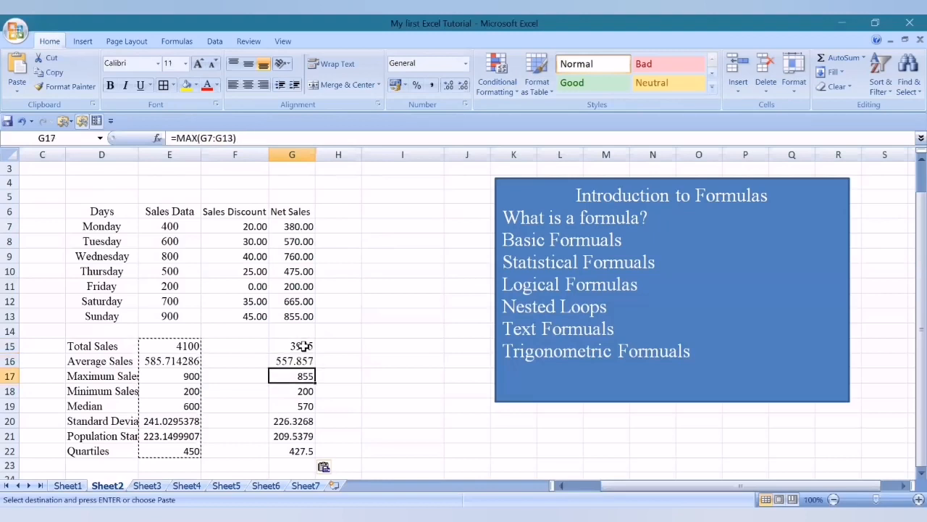
key(Down)
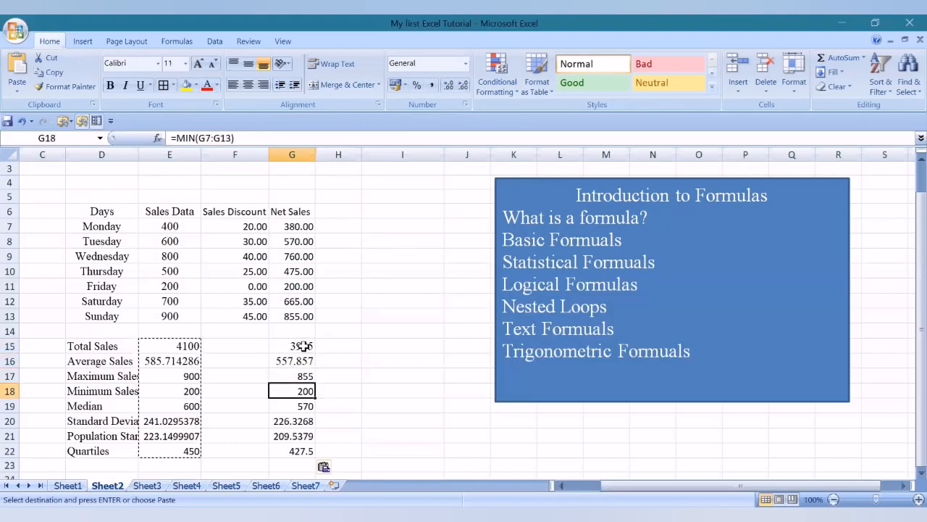
key(Down)
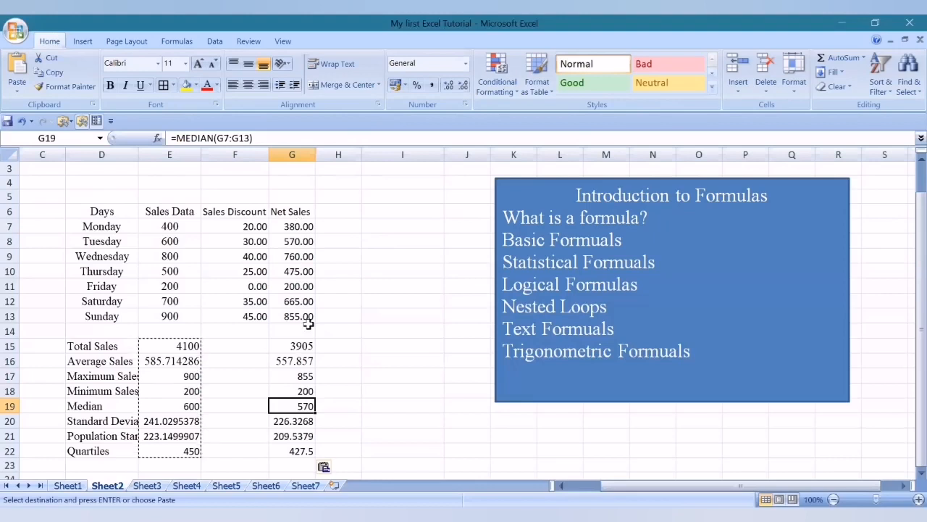
Step: Add the column heading Text Length in H6, next to Net Sales
click(341, 225)
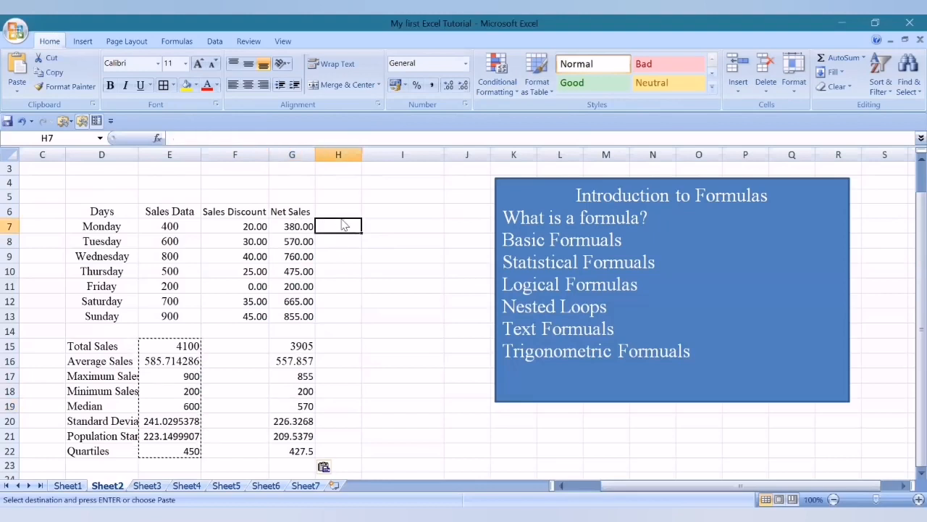
key(Up)
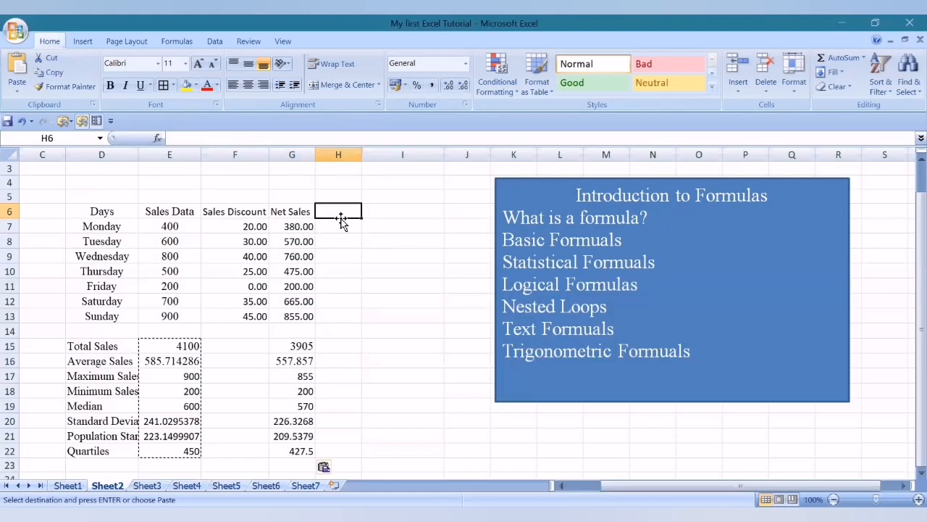
text(Text Length)
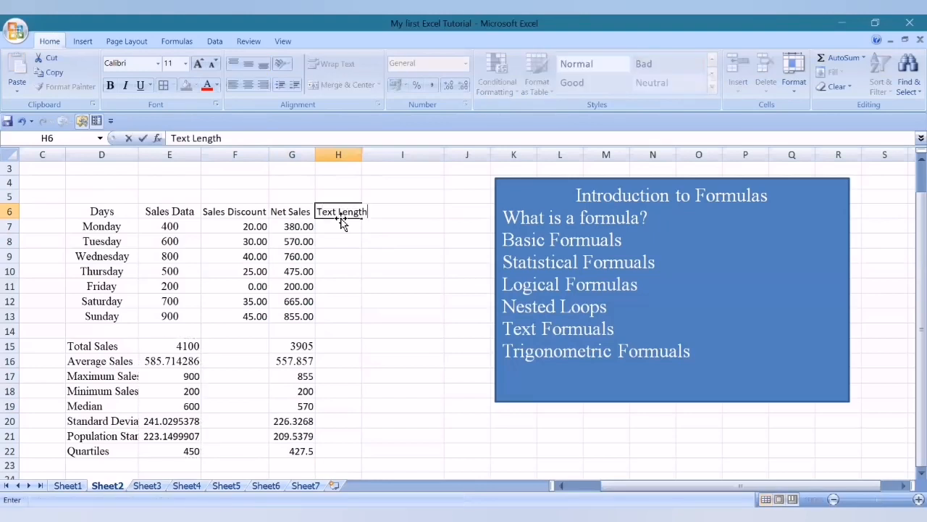
key(Return)
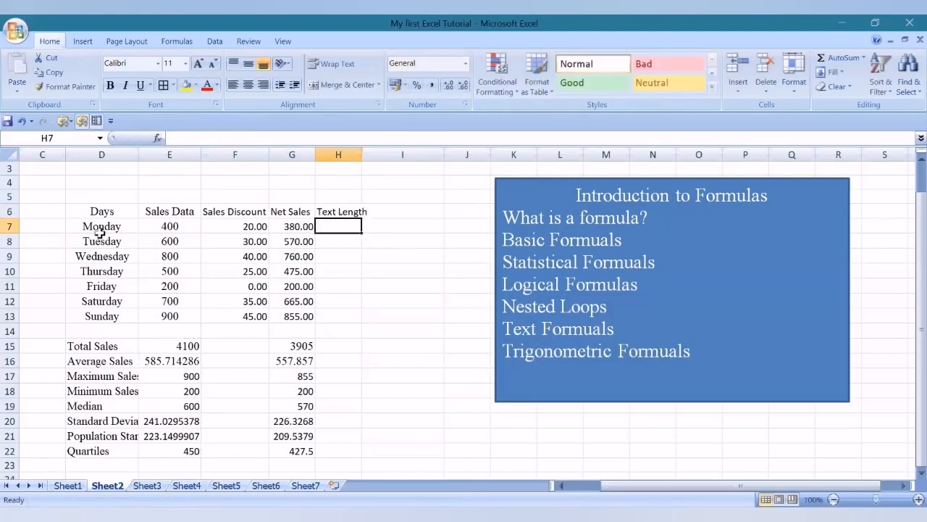
Step: Calculate the length of Monday's day name in H7 with =LEN(D7) and fill the formula down to H13
text(=l)
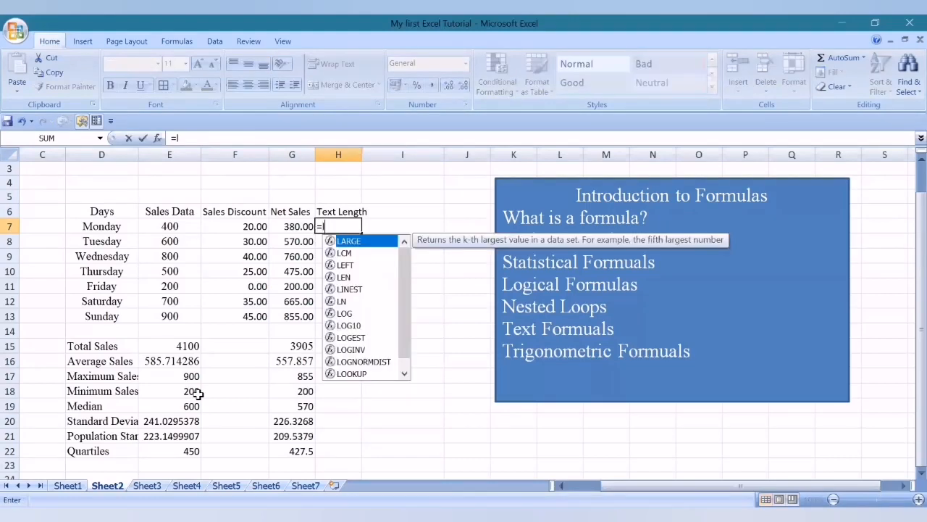
text(en()
key(Left)
key(Left)
key(Left)
key(Left)
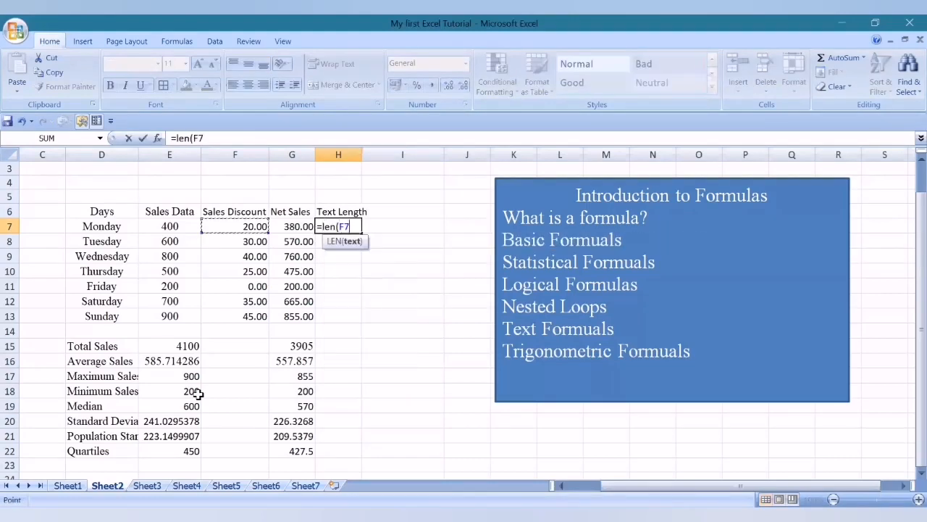
text())
key(Return)
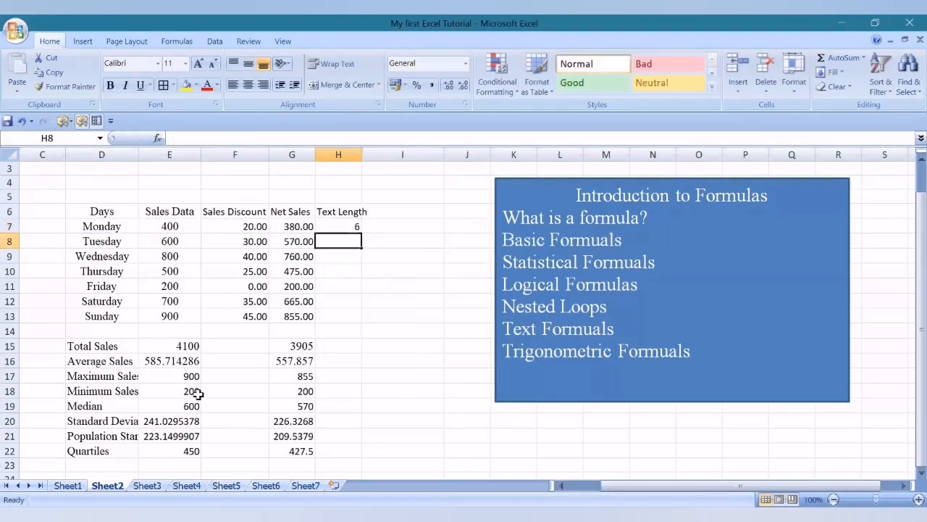
key(Up)
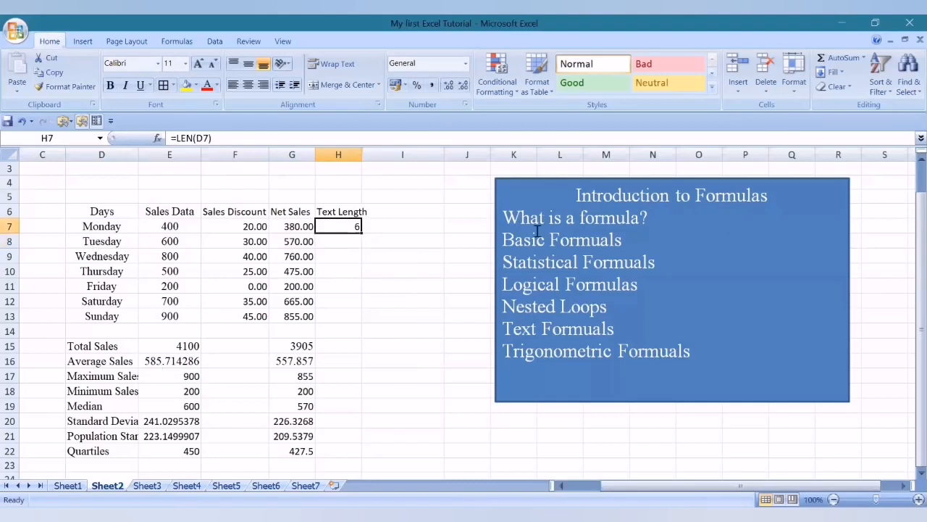
drag(362, 230, 359, 322)
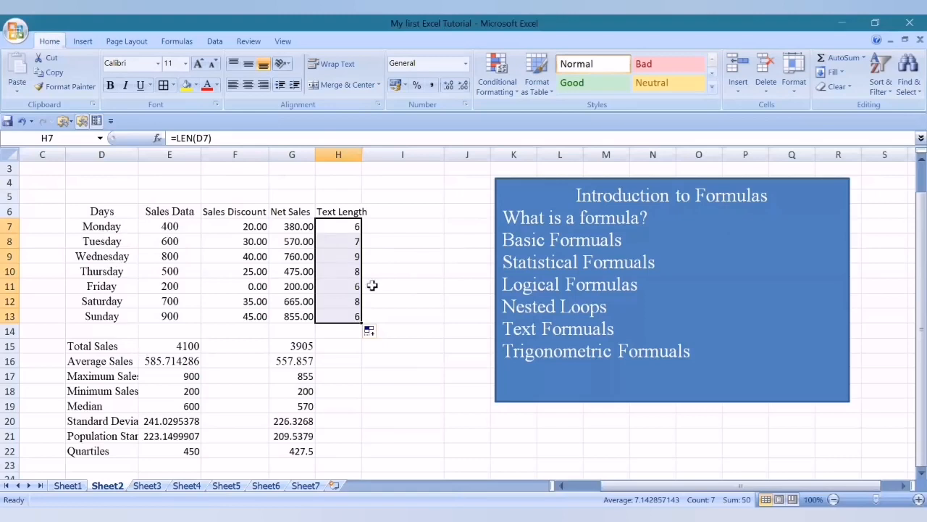
Step: Add the column heading Cubic Sales in I6, next to Text Length
click(402, 213)
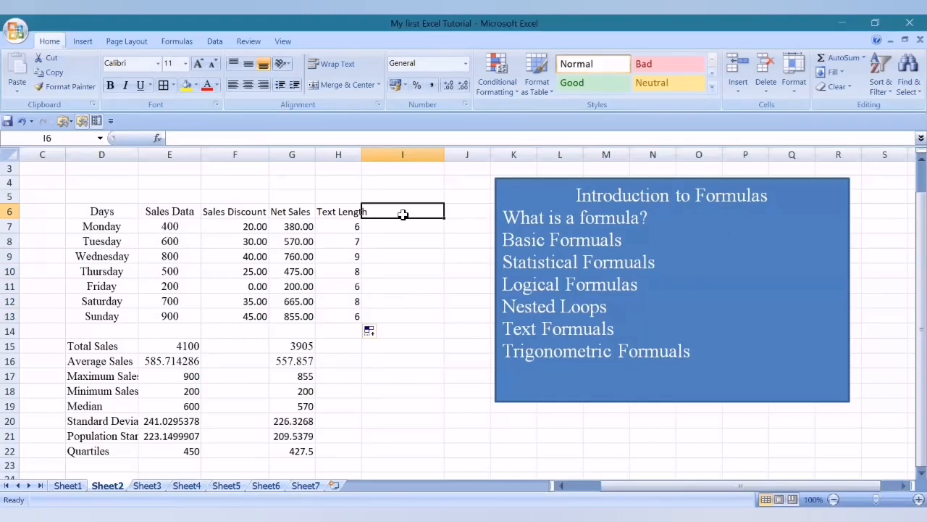
text(Cu)
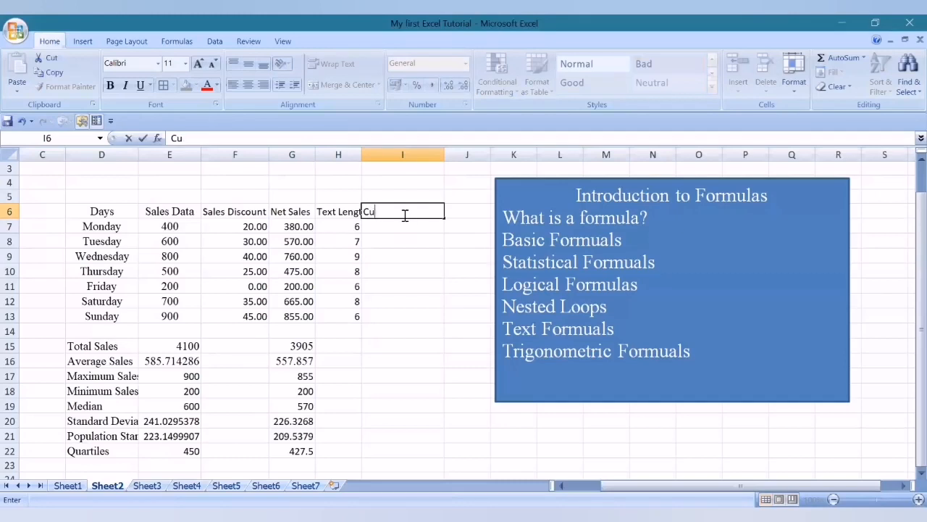
text(be S)
key(BackSpace)
key(BackSpace)
key(BackSpace)
text(c)
key(BackSpace)
text(ic Sales)
key(Return)
Step: Calculate the cube of Monday's sales in I7 with the formula =E7*E7*E7
text(=)
key(Left)
key(Left)
key(Left)
key(Left)
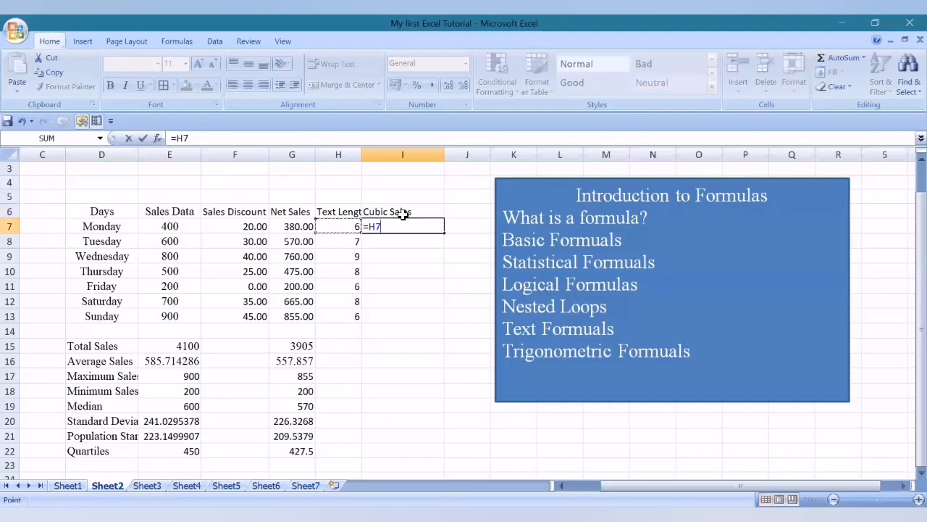
text(*)
key(Left)
key(Left)
key(Left)
key(Left)
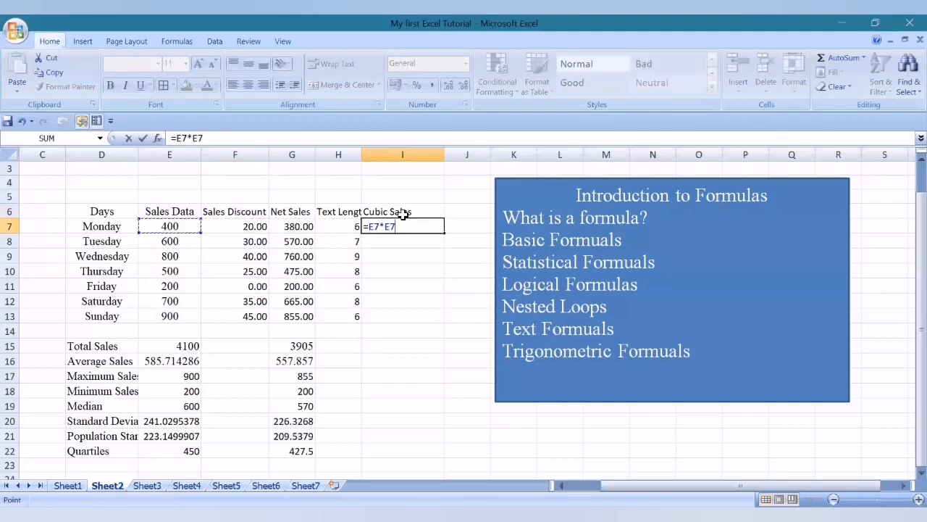
text(*)
key(Up)
key(Left)
key(Left)
key(Left)
key(Left)
key(Down)
key(Return)
key(Up)
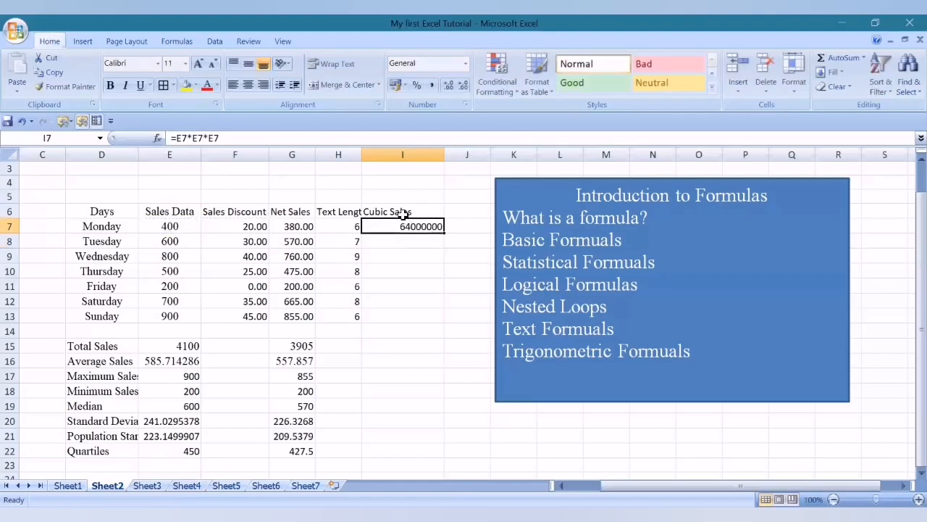
Step: Replace the formula in I7 with =POWER(E7,3) to calculate the cube of Monday's sales
text(=p)
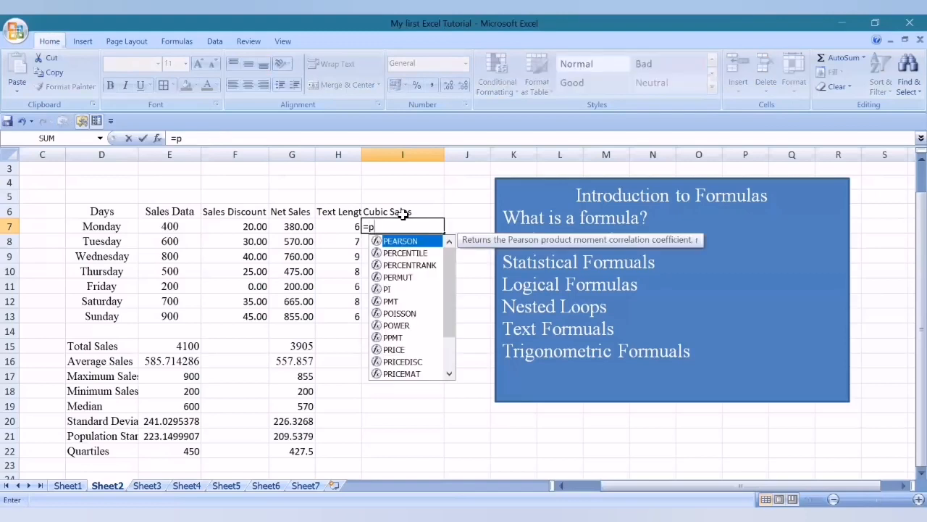
text(ower)
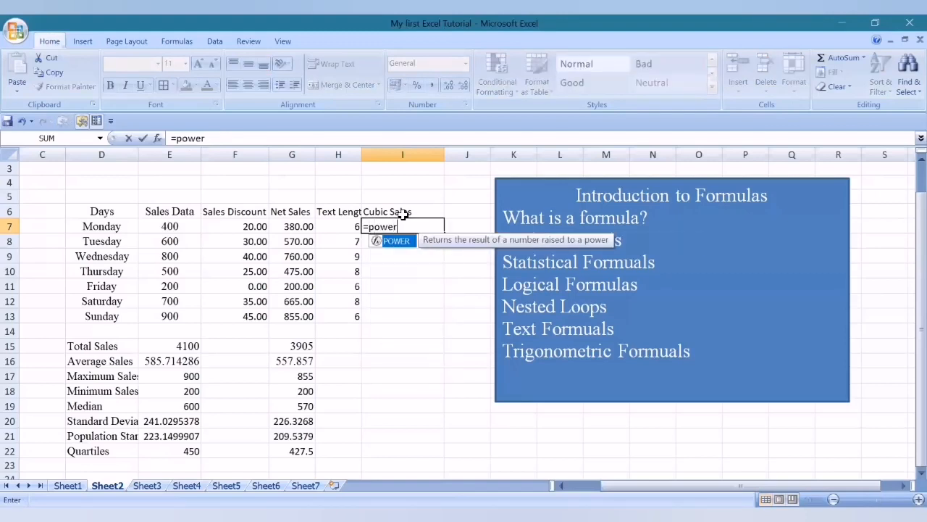
text(()
key(Left)
key(Left)
key(Left)
key(Left)
key(Left)
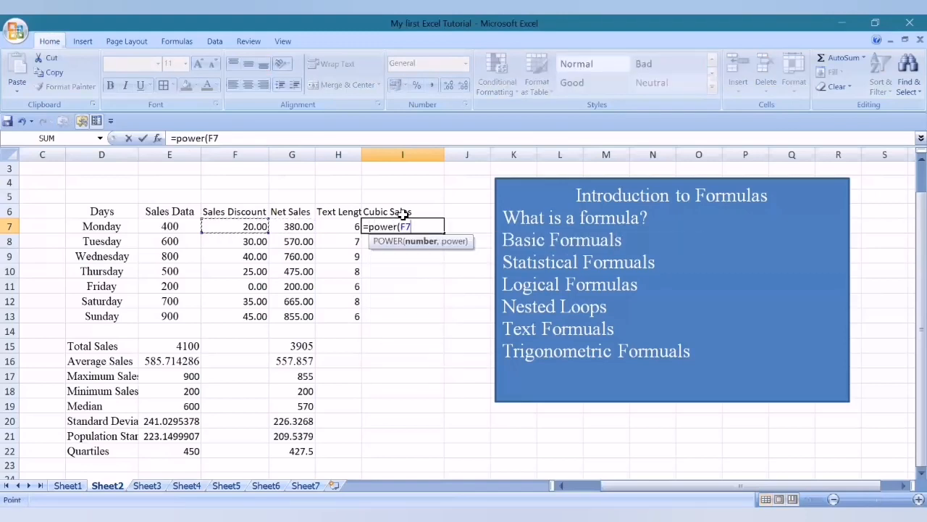
key(Right)
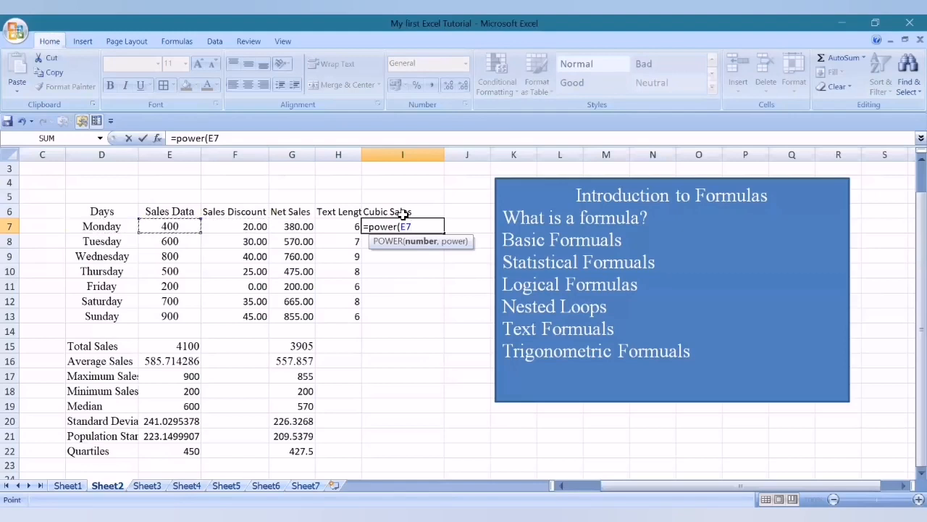
text(,3))
key(Return)
key(Up)
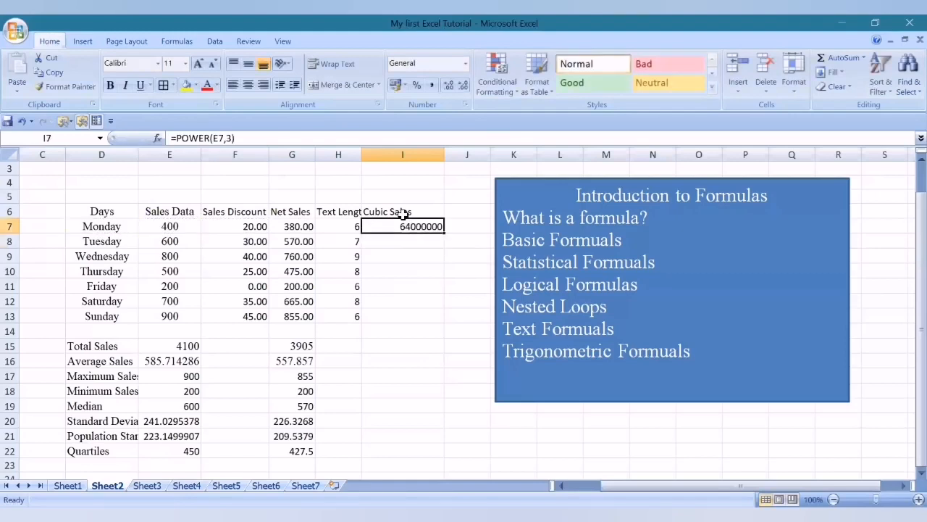
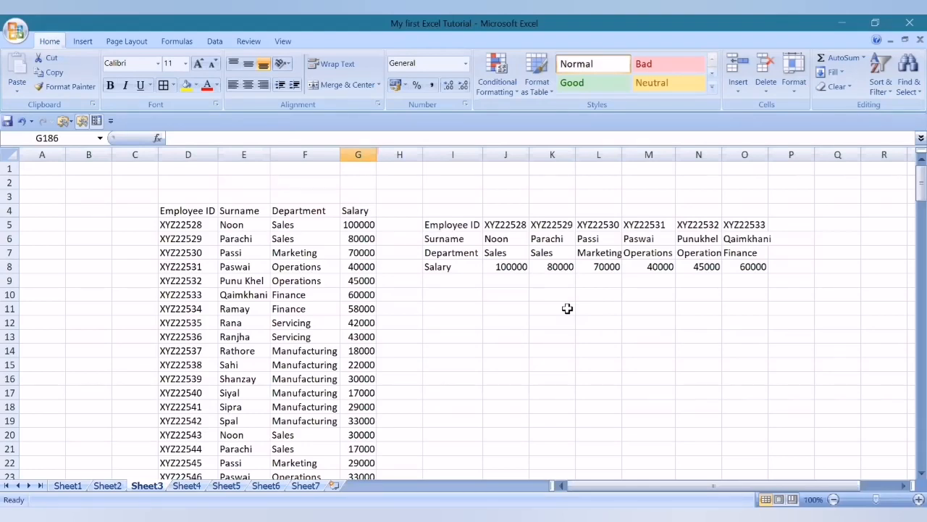
Step: Begin a VLOOKUP formula in J181 on Sheet3, entering the employee ID listed in D176 as the quoted lookup value
drag(168, 214, 341, 478)
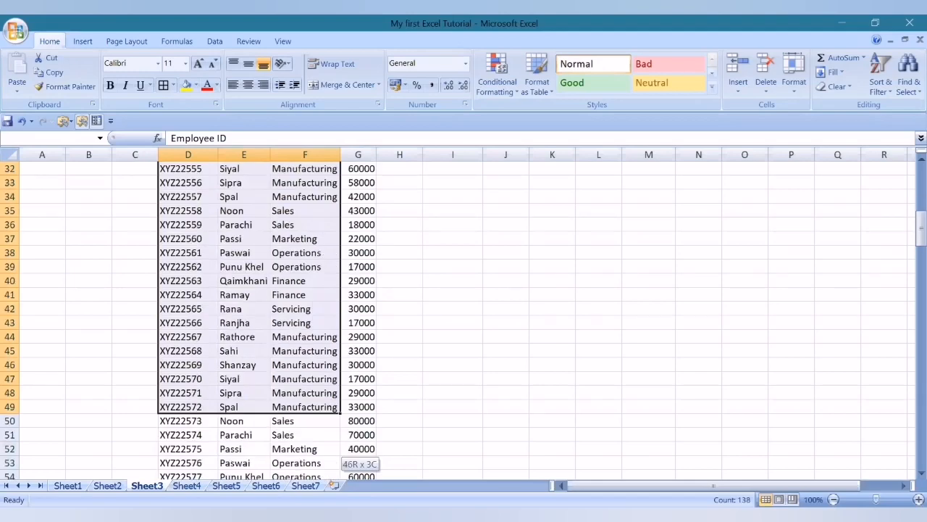
drag(348, 456, 353, 453)
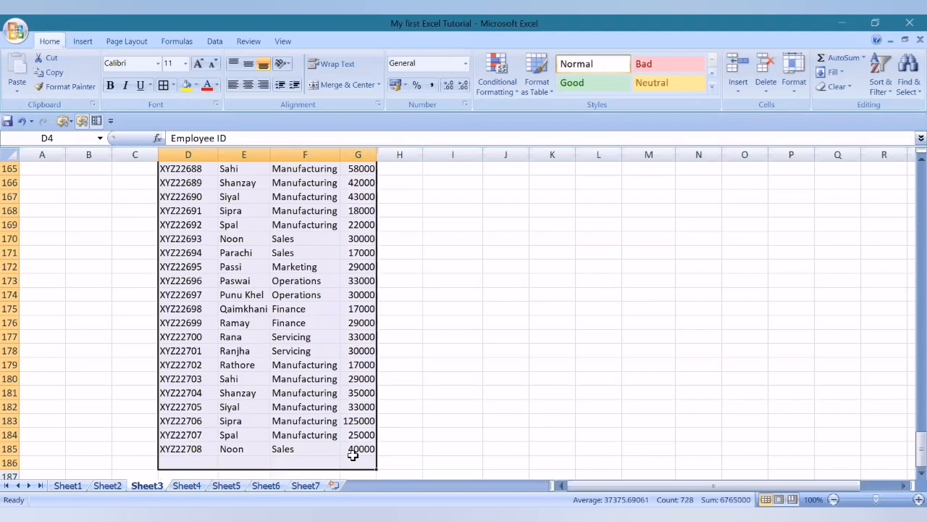
click(483, 389)
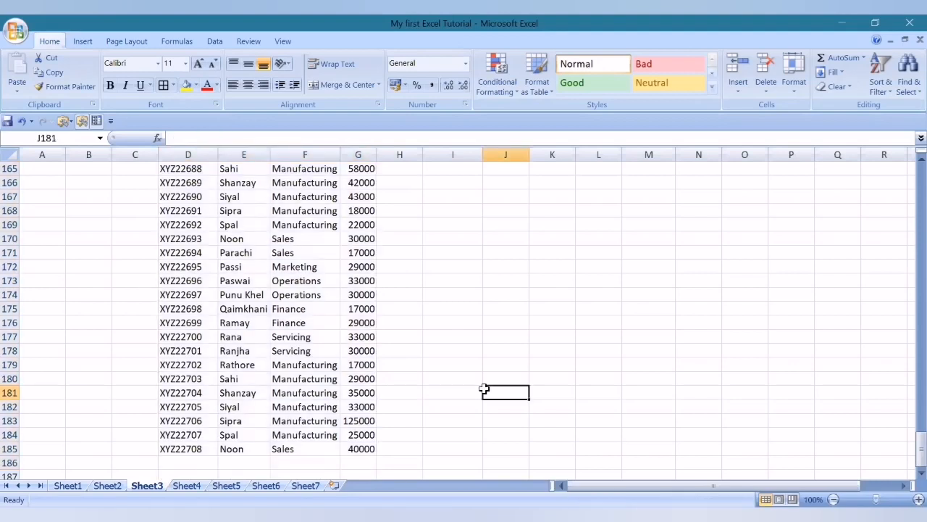
text(=v)
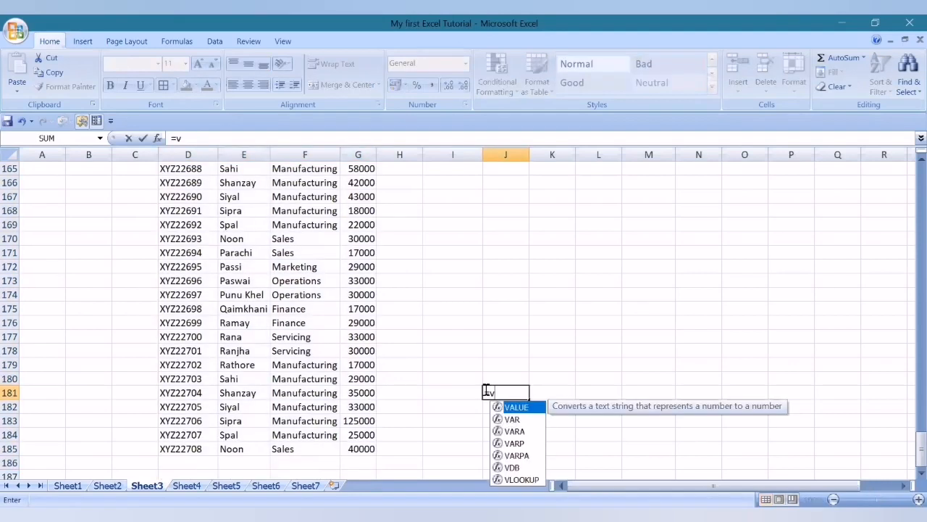
text(llohp()
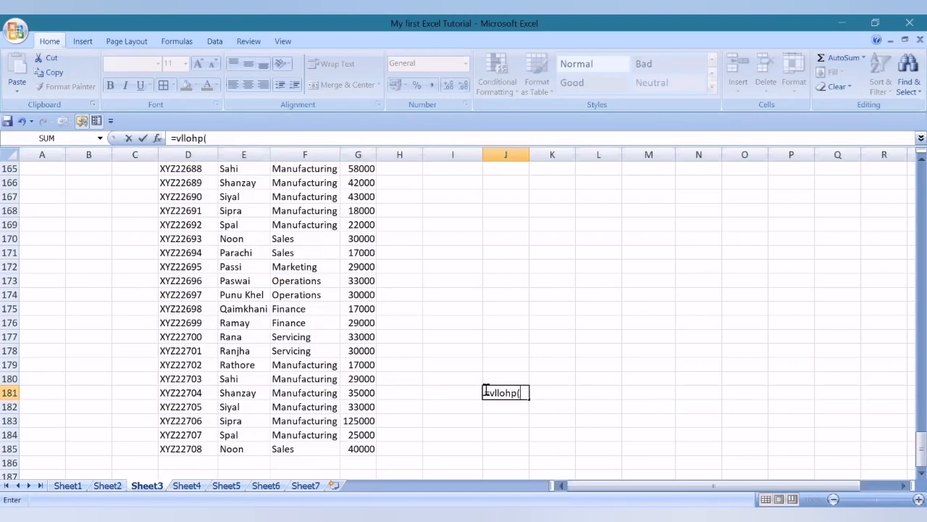
key(BackSpace)
key(BackSpace)
key(BackSpace)
key(BackSpace)
key(BackSpace)
text(ooku)
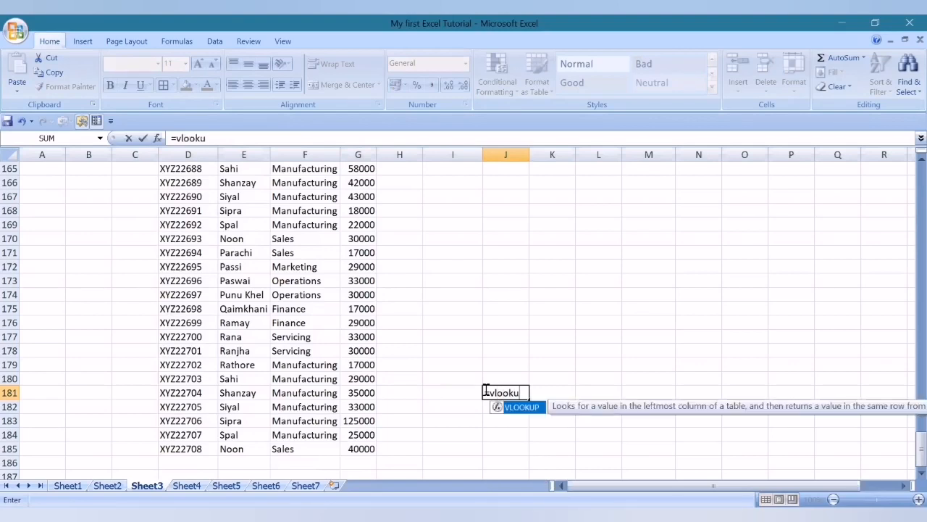
text(p()
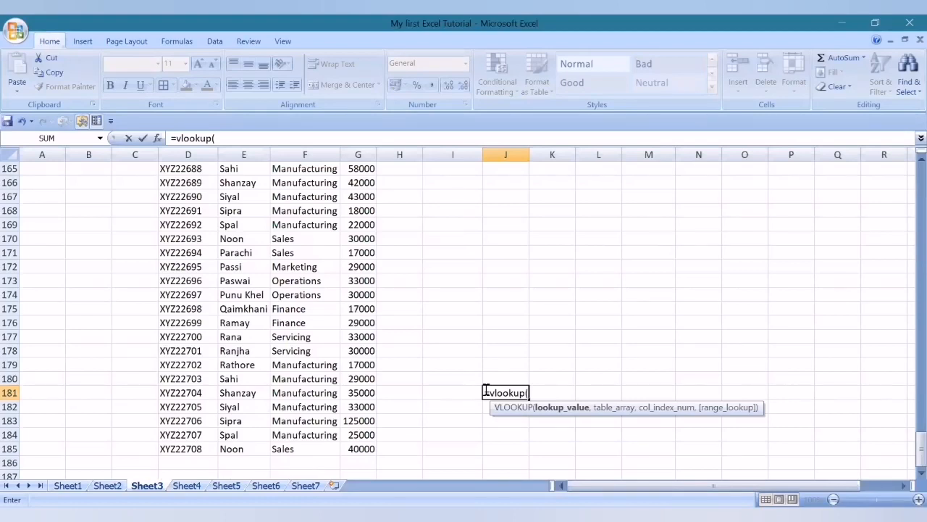
text("XYZ22699)
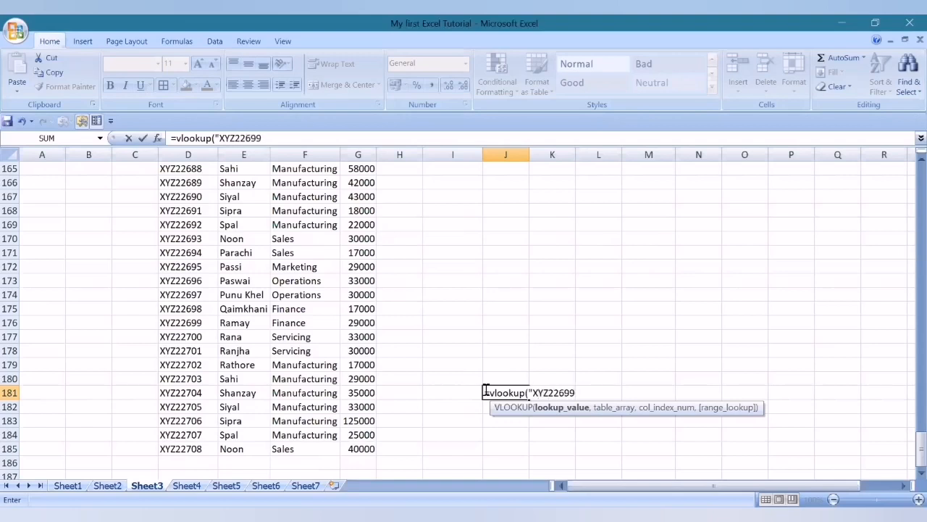
text(",)
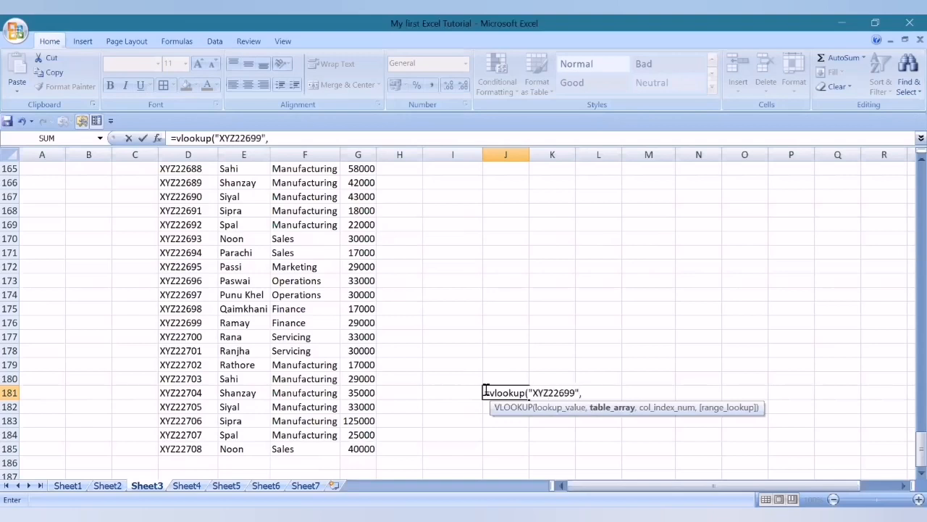
Step: Set the table array of the VLOOKUP in J181 to the employee table range D4:G185
click(362, 449)
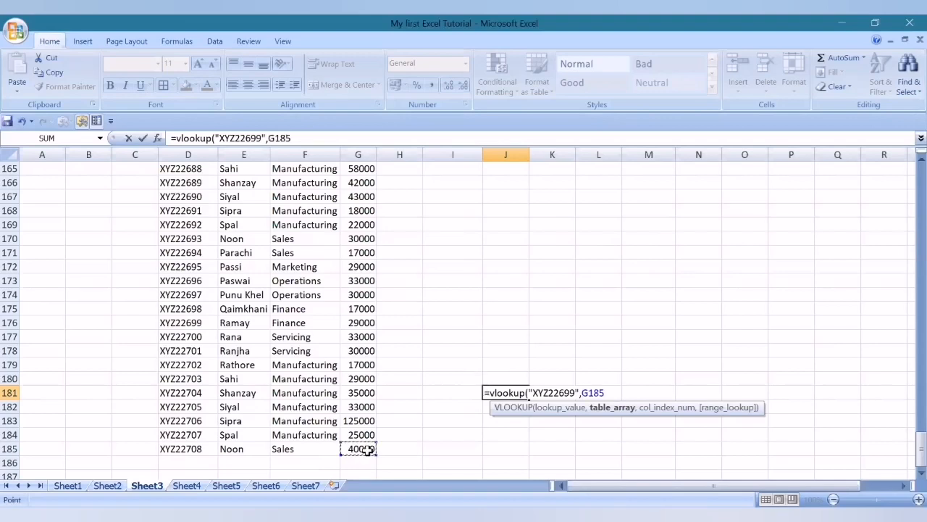
key(shift+Left)
key(shift+Left)
key(shift+Left)
key(shift+Up)
key(shift+Up)
key(shift+Up)
key(shift+Up)
key(shift+Up)
key(shift+Up)
key(shift+Up)
key(shift+Up)
key(shift+Up)
key(shift+Up)
key(shift+Up)
key(shift+Up)
key(shift+Up)
key(shift+Up)
key(shift+Up)
key(shift+Up)
key(shift+Up)
key(shift+Up)
key(shift+Up)
key(shift+Up)
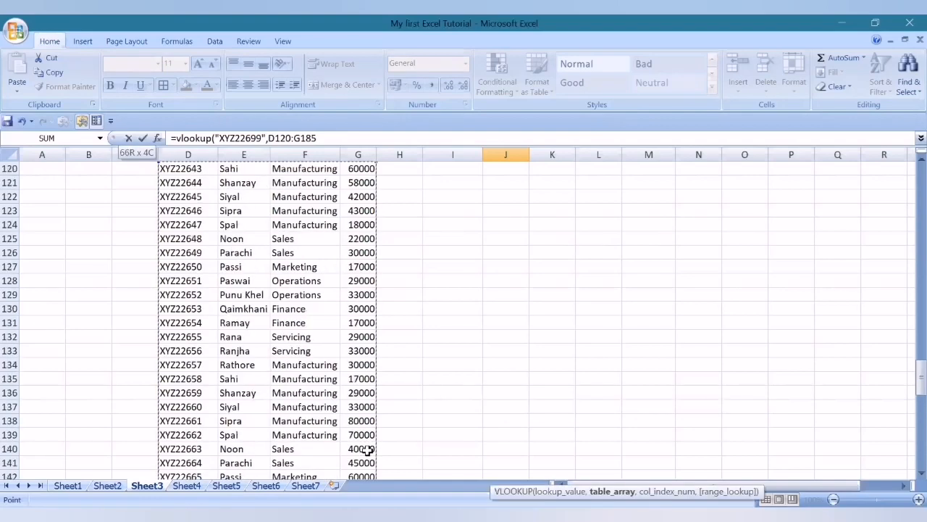
key(shift+Up)
key(shift+Up)
key(shift+Up)
key(shift+Up)
key(shift+Up)
key(shift+Up)
key(shift+Up)
key(shift+Up)
key(shift+Up)
key(shift+Up)
key(shift+Up)
key(shift+Up)
key(shift+Up)
key(shift+Up)
key(shift+Up)
key(shift+Up)
key(shift+Up)
key(shift+Up)
key(shift+Up)
key(shift+Up)
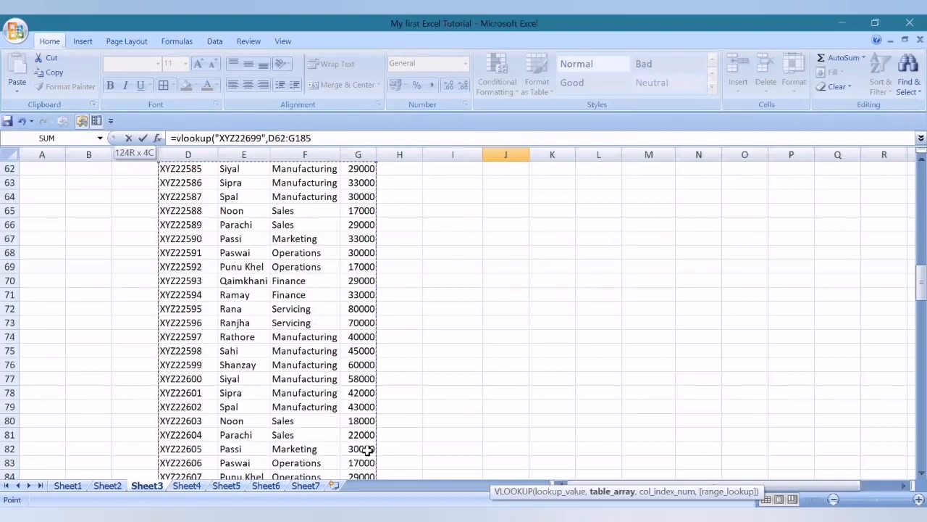
key(shift+Up)
key(shift+Up)
key(shift+Up)
key(shift+Up)
key(shift+Up)
key(shift+Up)
key(shift+Up)
key(shift+Up)
key(shift+Up)
key(shift+Up)
key(shift+Up)
key(shift+Up)
key(shift+Up)
key(shift+Up)
key(shift+Up)
key(shift+Up)
key(shift+Up)
key(shift+Up)
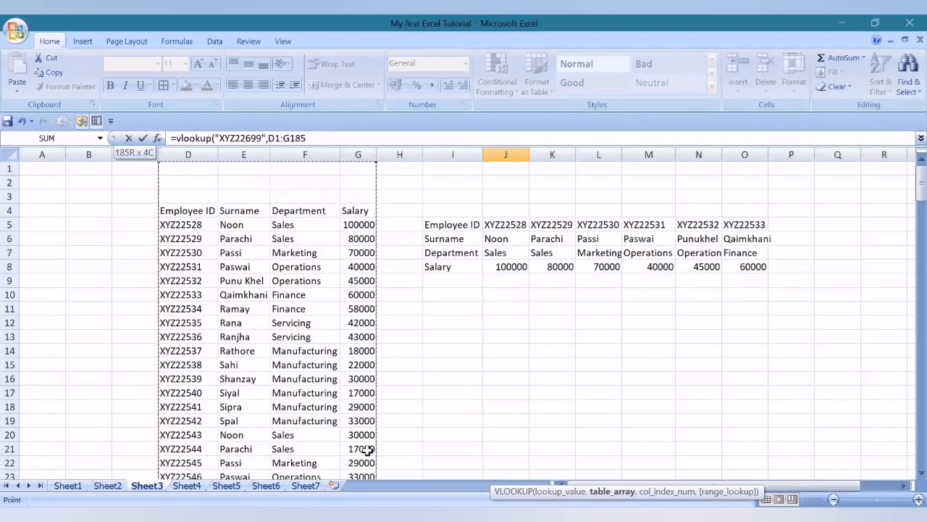
key(shift+Down)
key(shift+Down)
key(shift+Down)
text(,)
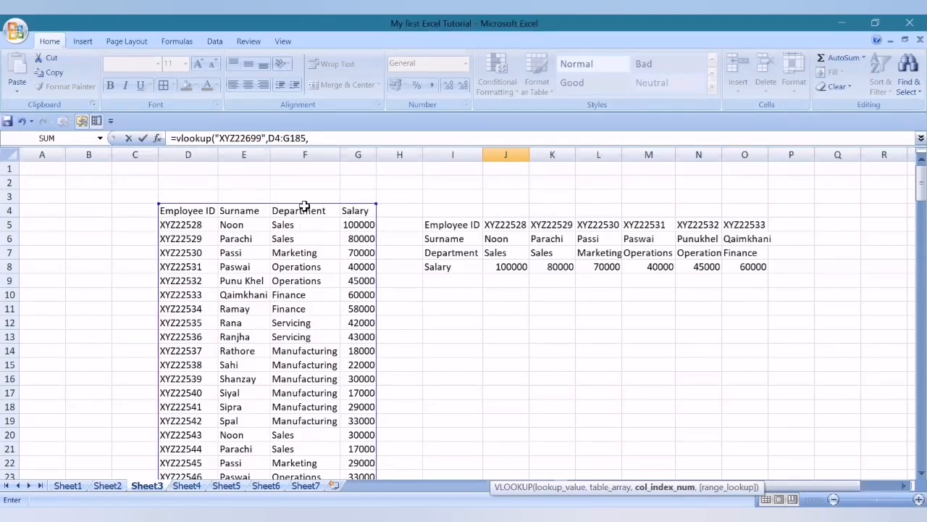
Step: Complete the VLOOKUP in J181 with column index 3 for the department and FALSE for an exact match
click(323, 137)
text(3)
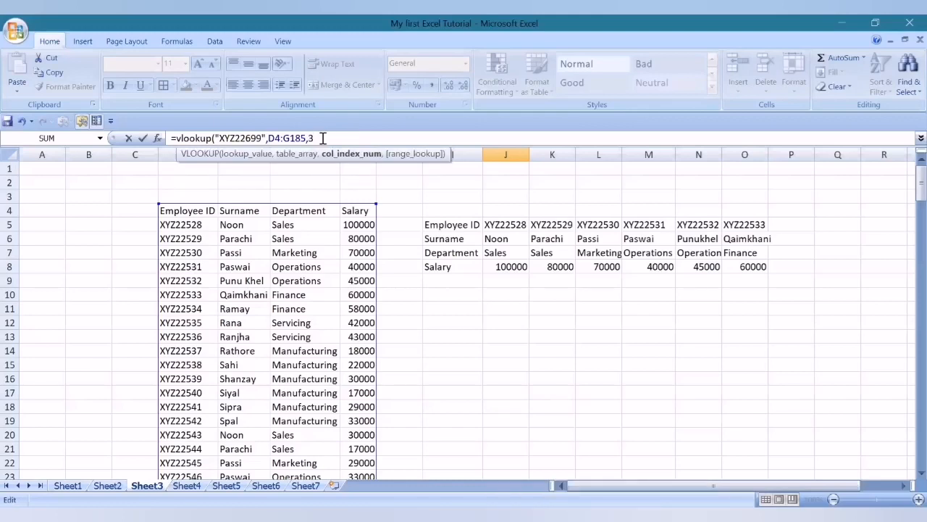
text(,)
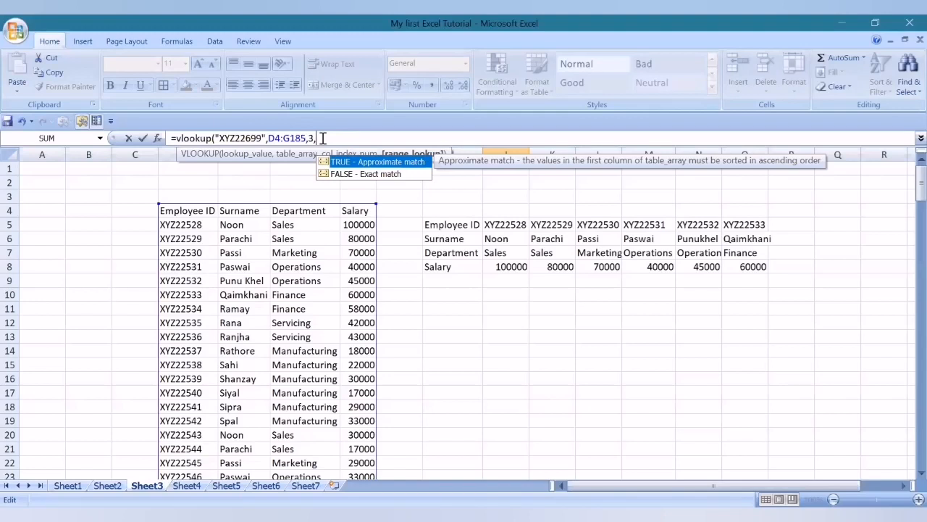
text(FALSE))
key(Return)
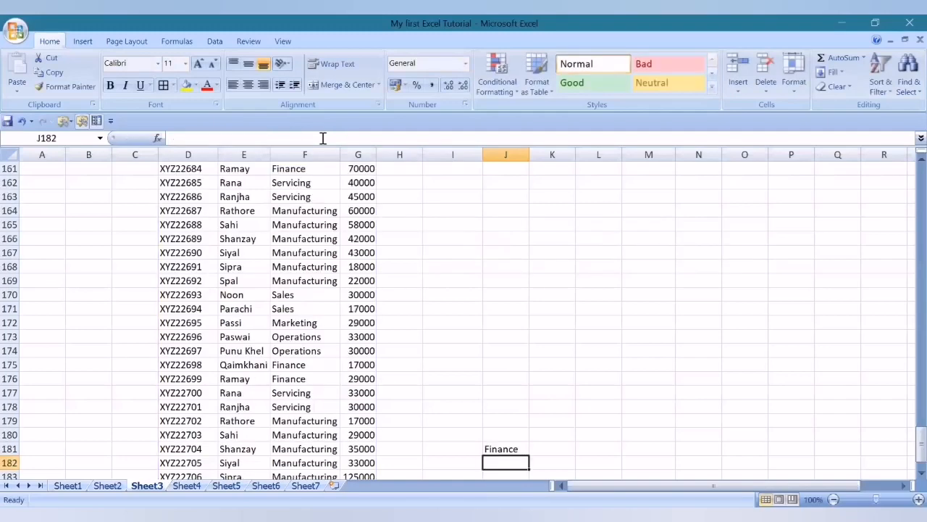
key(Up)
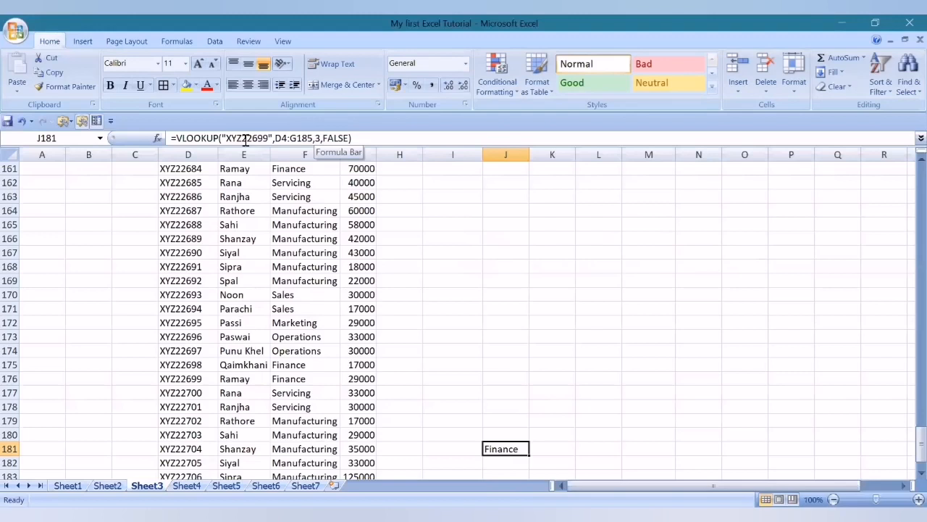
key(Right)
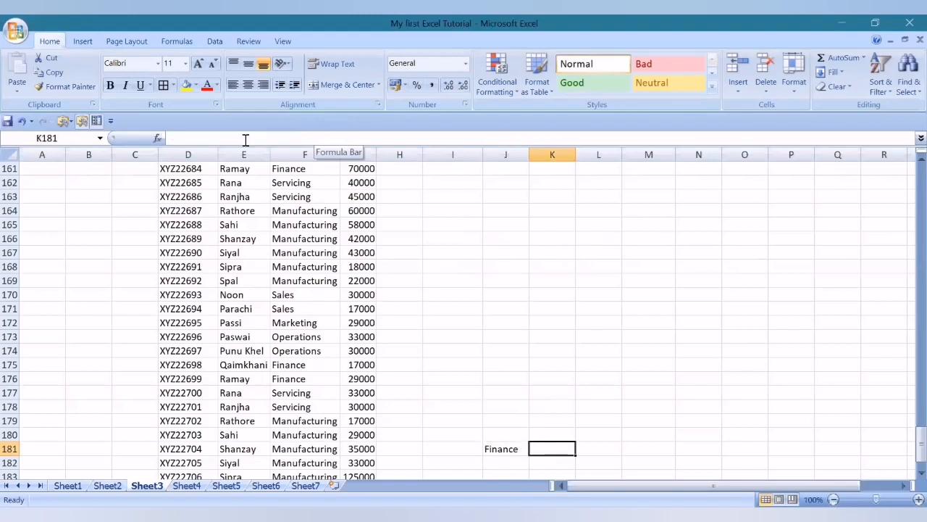
text(=V)
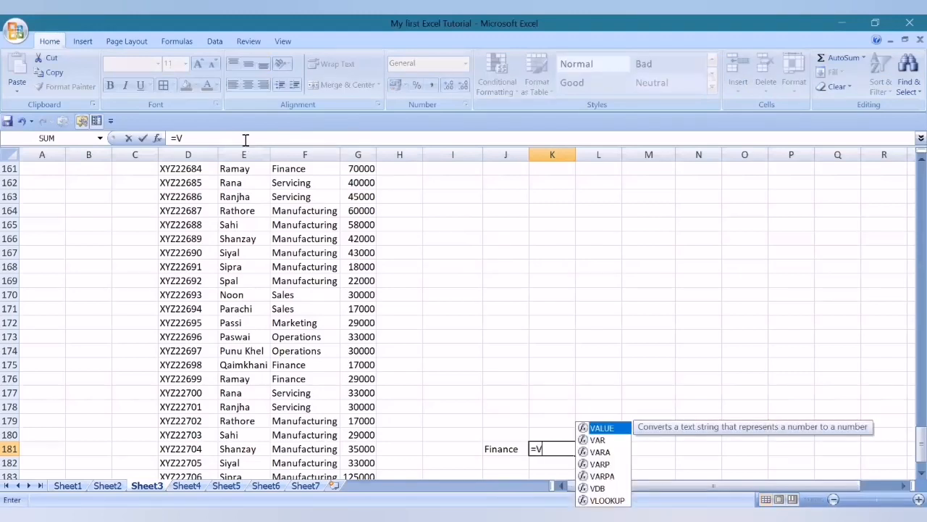
text(LOOKUP()
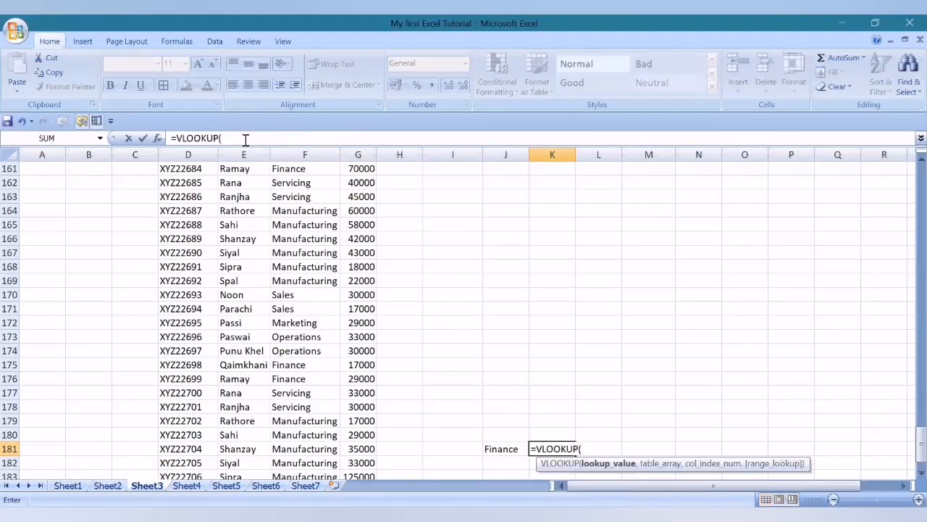
text("XYX)
key(BackSpace)
text(Z)
key(Escape)
key(Left)
Step: Begin a second VLOOKUP formula in K181, entering the employee ID listed in D176 as the quoted lookup value
key(Right)
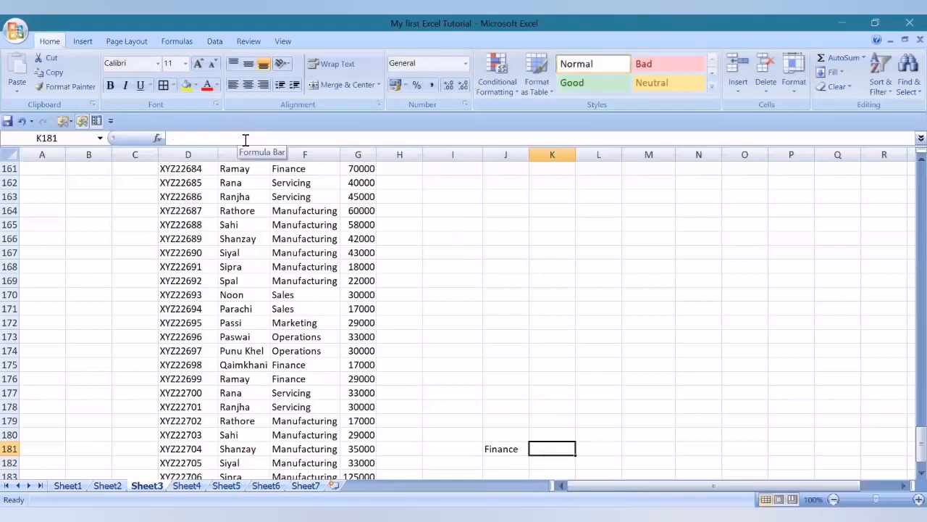
text(=V)
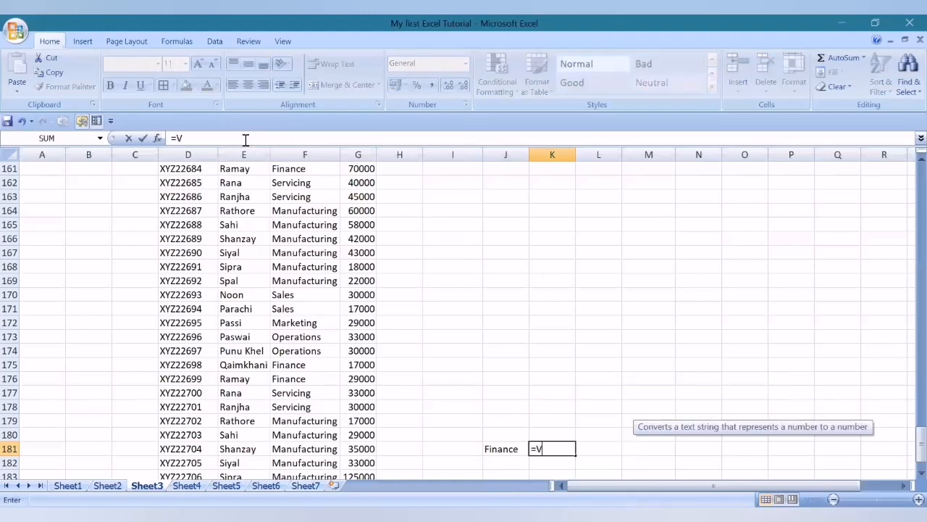
text(LOOKUP(")
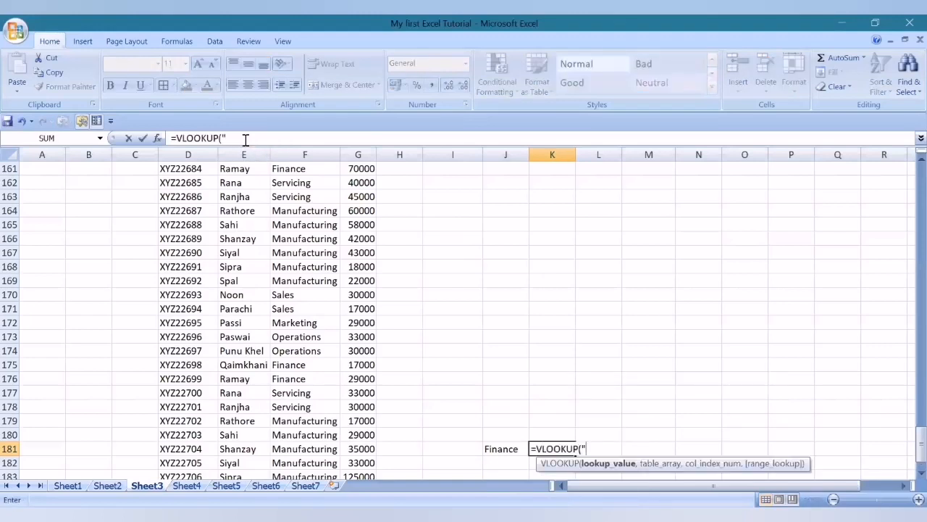
text(XYZ22699",)
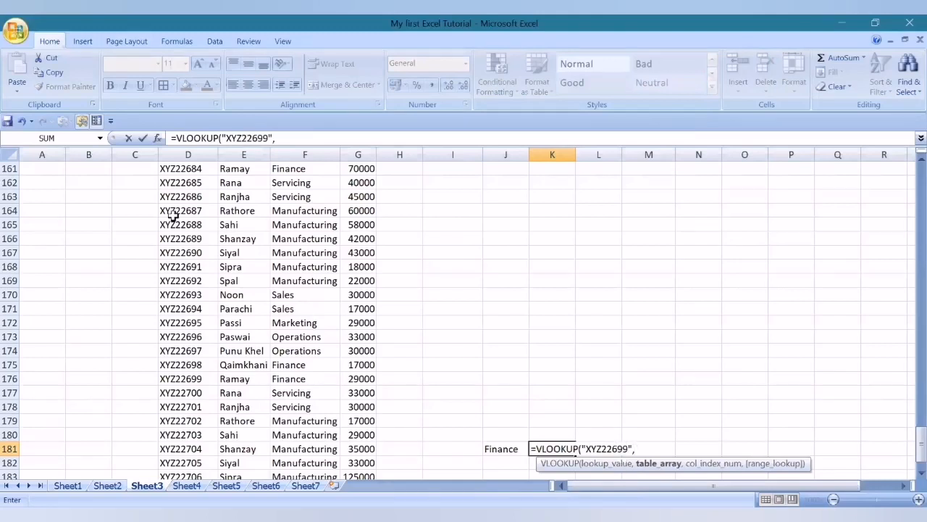
Step: Set the table array of the VLOOKUP in K181 to the employee table range D4:G185
click(355, 463)
key(ctrl+Down)
key(shift+Left)
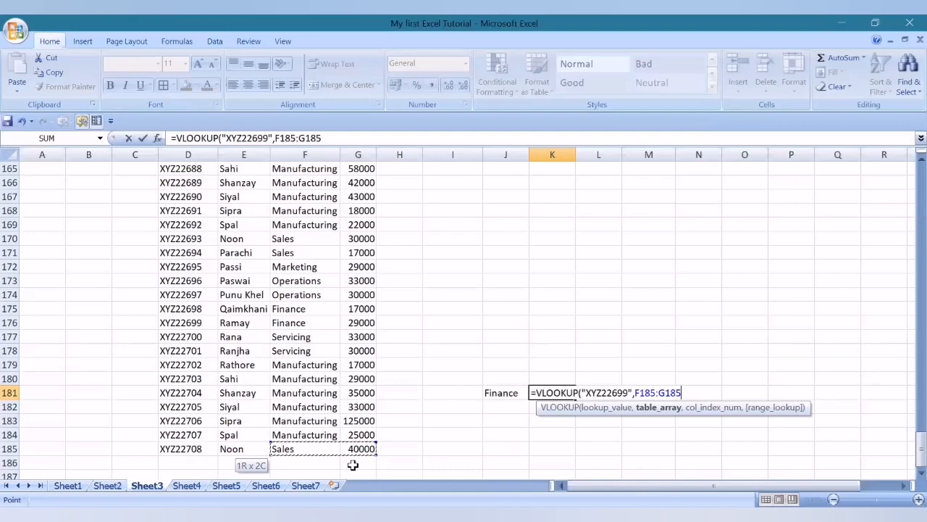
key(shift+Left)
key(shift+Left)
key(shift+Up)
key(shift+Up)
key(shift+Up)
key(shift+Up)
key(shift+Up)
key(shift+Up)
key(shift+Up)
key(shift+Up)
key(shift+Up)
key(shift+Up)
key(shift+Up)
key(shift+Up)
key(shift+Up)
key(shift+Up)
key(shift+Up)
key(shift+Up)
key(shift+Up)
key(shift+Up)
key(shift+Up)
key(shift+Up)
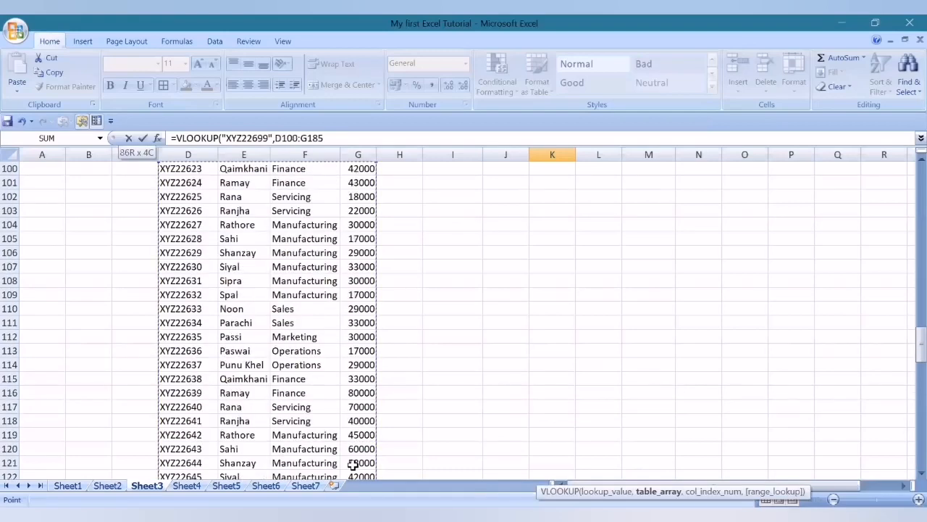
key(shift+Up)
key(shift+Up)
key(shift+Up)
key(shift+Up)
key(shift+Up)
key(shift+Up)
key(shift+Up)
key(shift+Up)
key(shift+Up)
key(shift+Up)
key(shift+Up)
key(shift+Up)
key(shift+Up)
key(shift+Up)
key(shift+Up)
key(shift+Up)
key(shift+Up)
key(shift+Up)
key(shift+Up)
key(shift+Up)
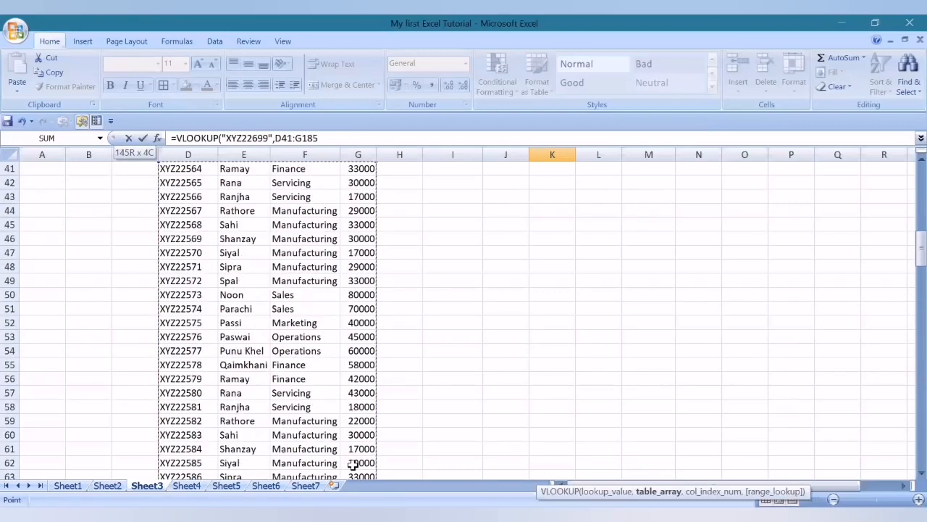
key(shift+Up)
key(shift+Up)
key(shift+Up)
key(shift+Up)
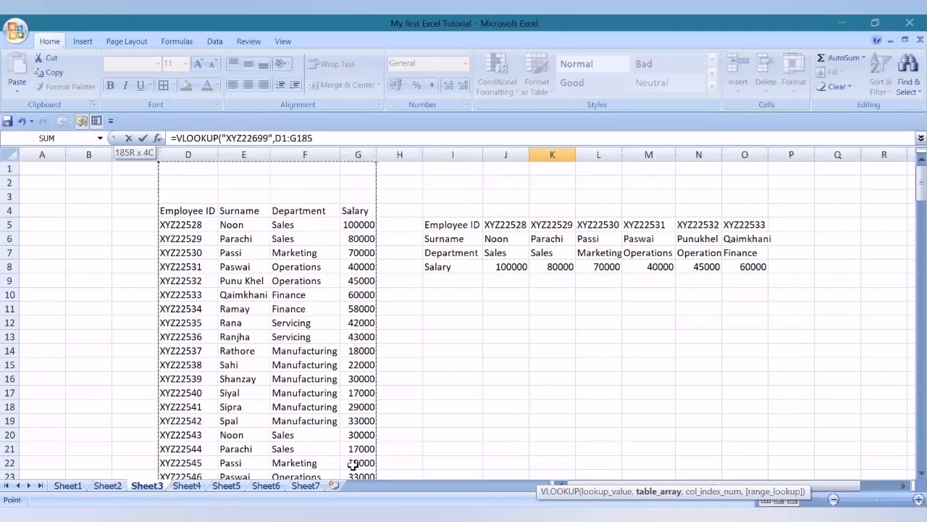
key(shift+Down)
key(shift+Down)
key(shift+Down)
Step: Complete the VLOOKUP in K181 with column index 4 for the salary and FALSE for an exact match
text(,4,)
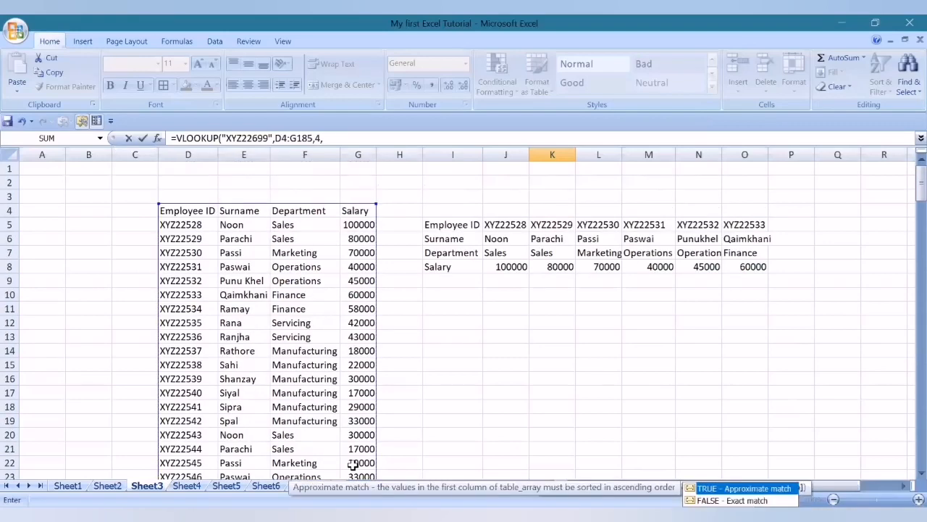
text(alse))
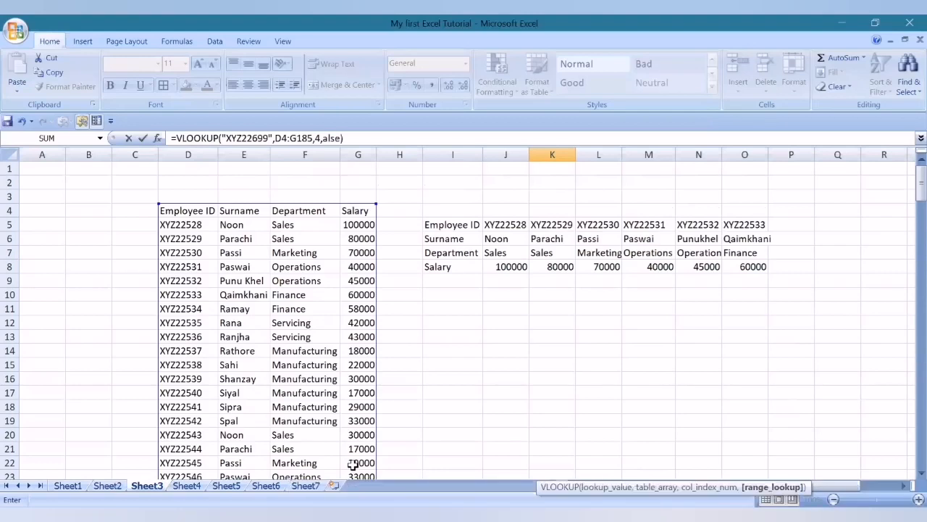
key(BackSpace)
key(BackSpace)
key(BackSpace)
key(BackSpace)
key(BackSpace)
text(FAL)
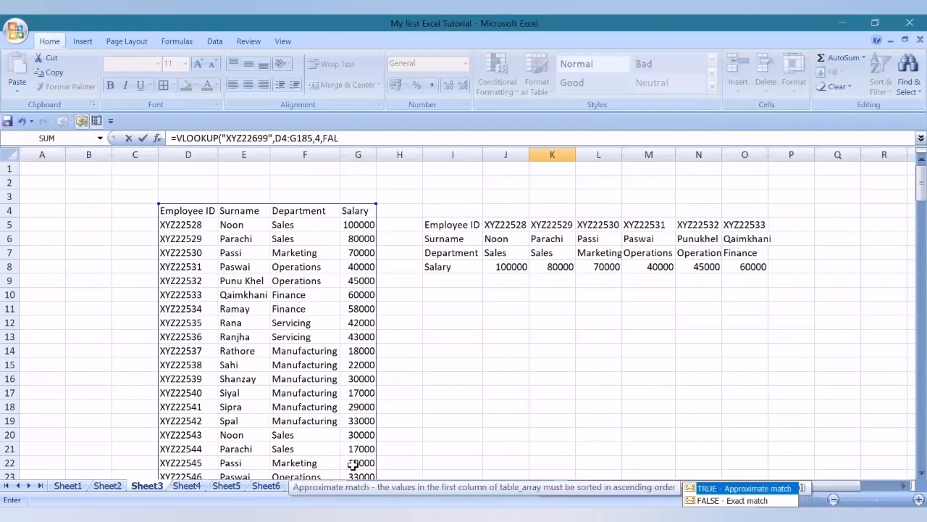
text(SE))
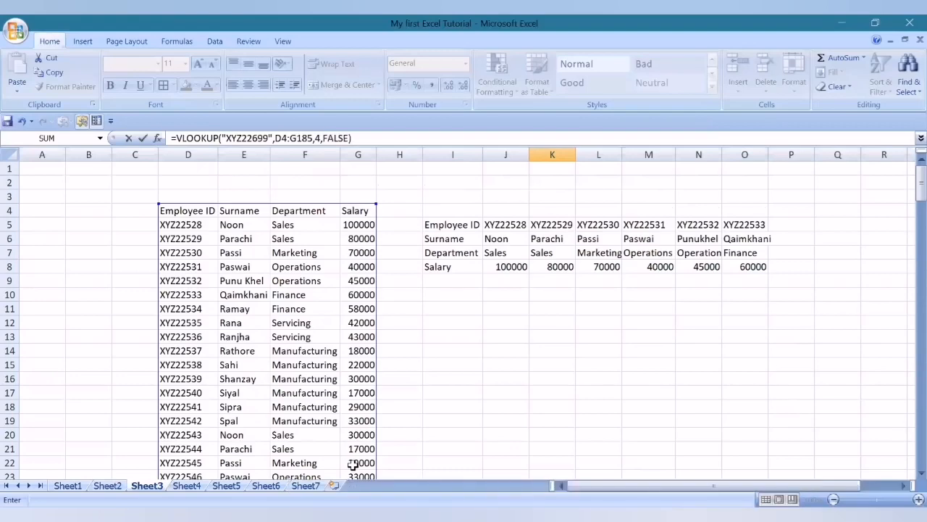
key(Return)
key(Up)
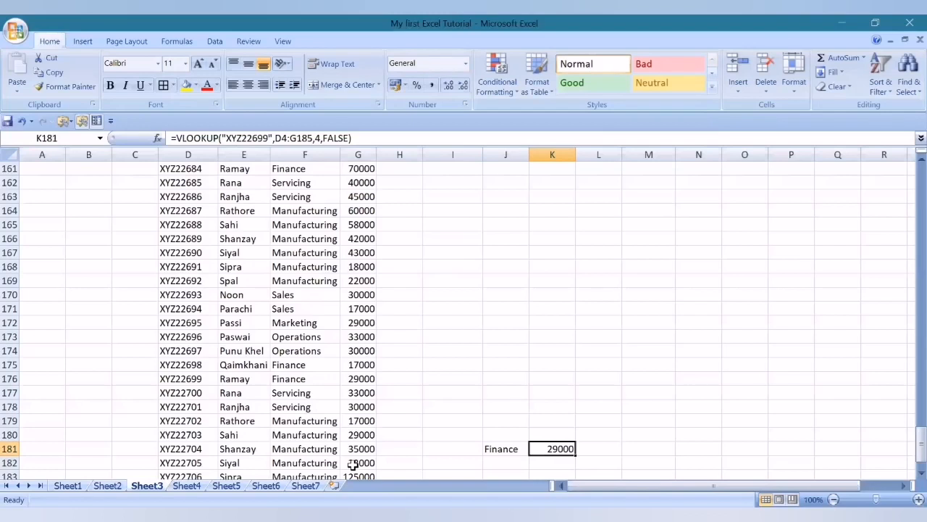
Step: Check the VLOOKUP results in J181 and K181 against the department and salary in row 176 of the employee table
key(Left)
key(Left)
key(Left)
key(Left)
key(Left)
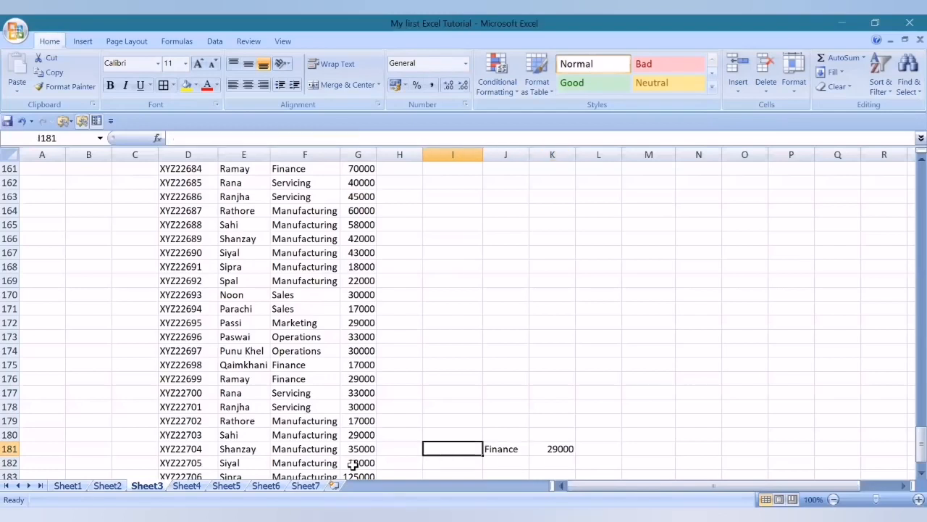
key(Left)
key(Left)
key(Left)
key(Up)
key(Up)
key(Up)
key(Up)
key(Up)
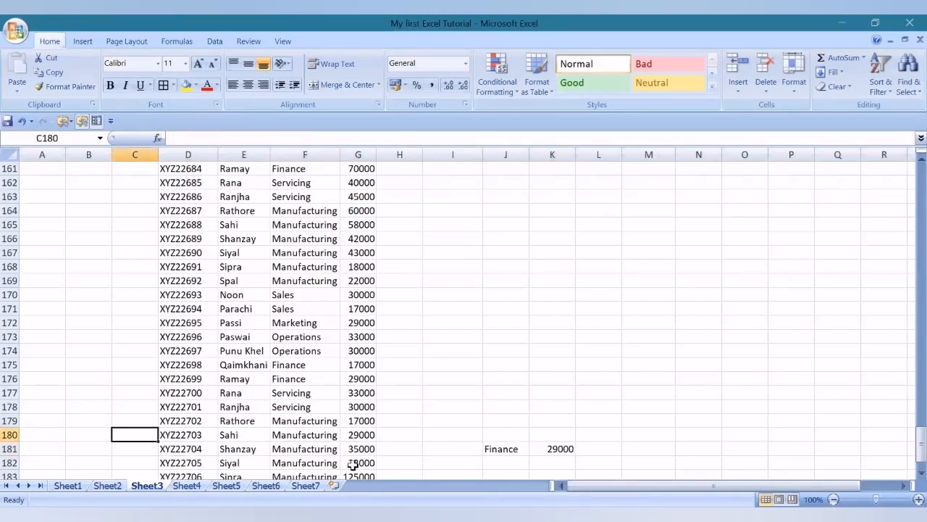
key(Right)
key(Right)
key(Right)
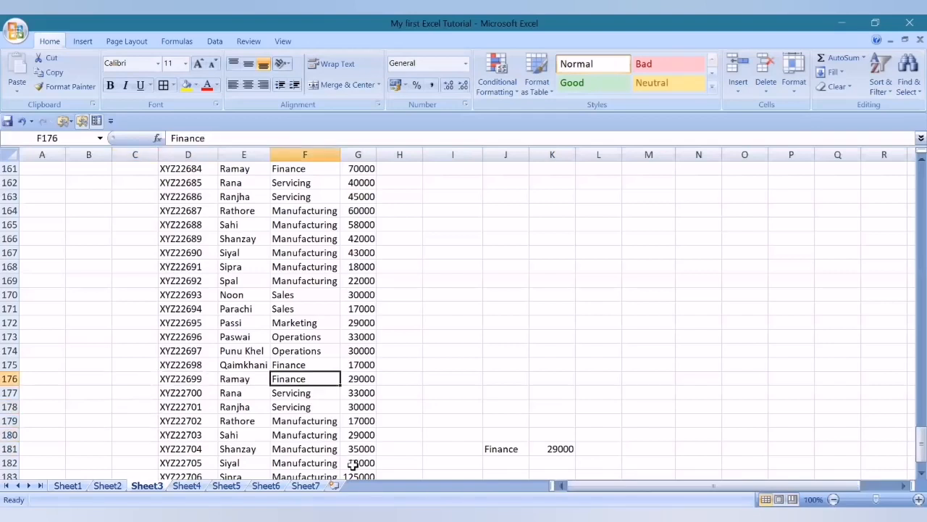
key(Right)
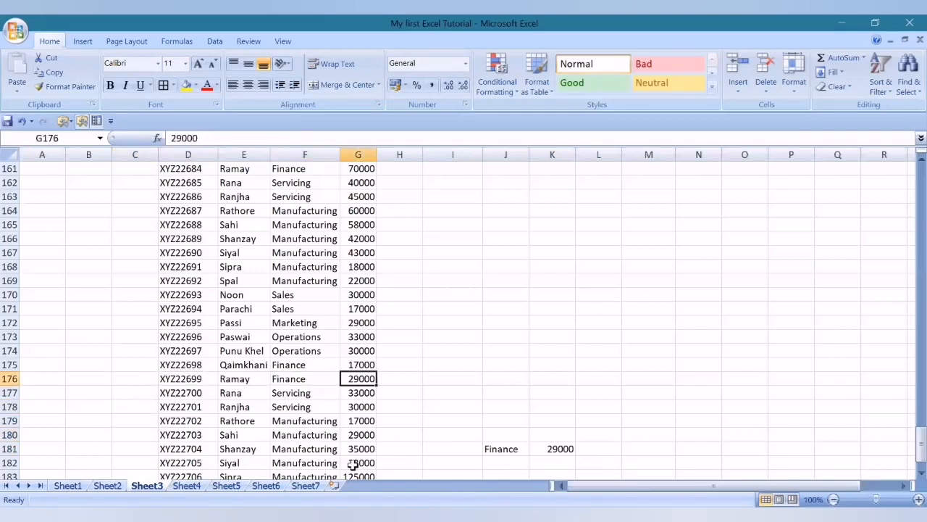
click(561, 448)
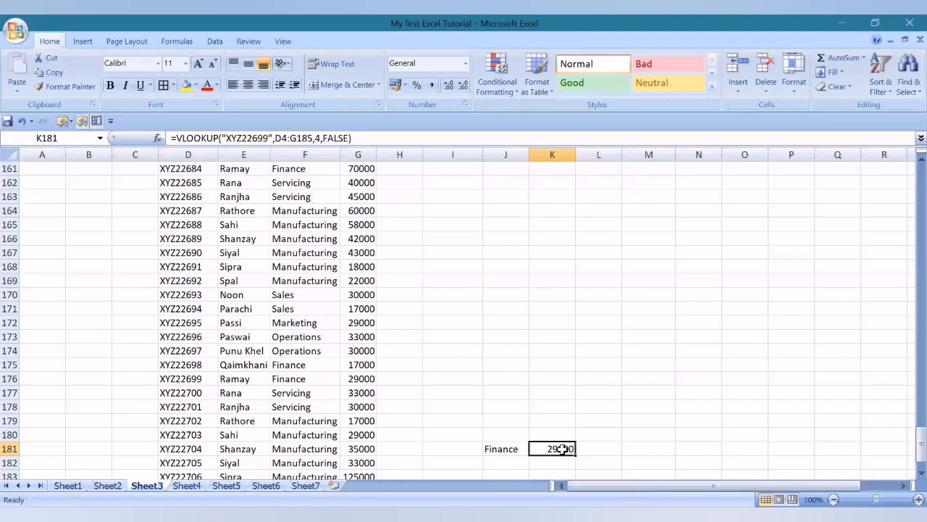
Step: Return to the header row of the employee table and examine the horizontal employee table in I5:O8
key(Up)
key(Up)
key(Up)
key(Up)
key(Up)
key(Up)
key(Up)
key(Up)
key(Up)
key(Up)
key(Up)
key(Up)
key(Up)
key(Up)
key(Up)
key(Up)
key(Up)
key(Up)
key(Up)
key(Up)
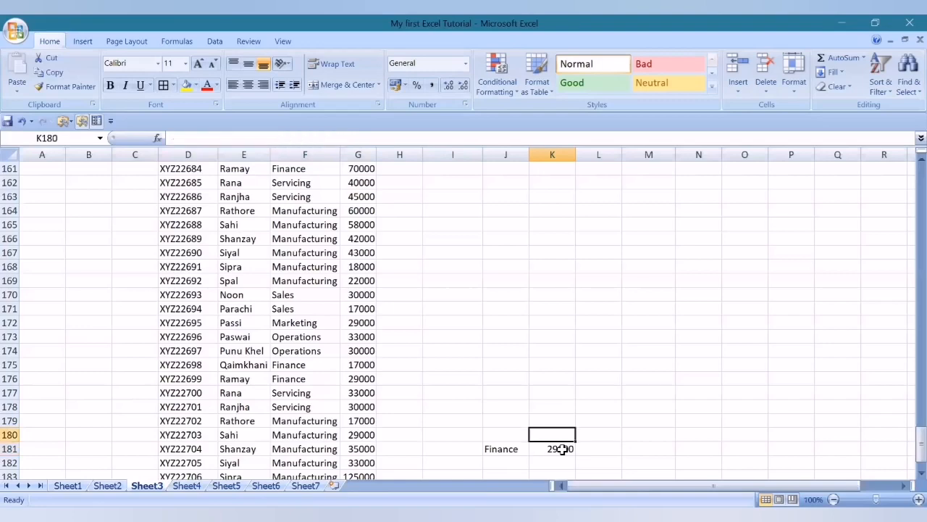
key(Up)
key(Up)
key(Up)
key(Up)
key(Up)
key(Up)
key(Up)
key(Up)
key(Up)
key(Up)
key(Up)
key(Up)
key(Up)
key(Up)
key(Up)
key(Up)
key(Up)
key(Up)
key(Up)
key(Up)
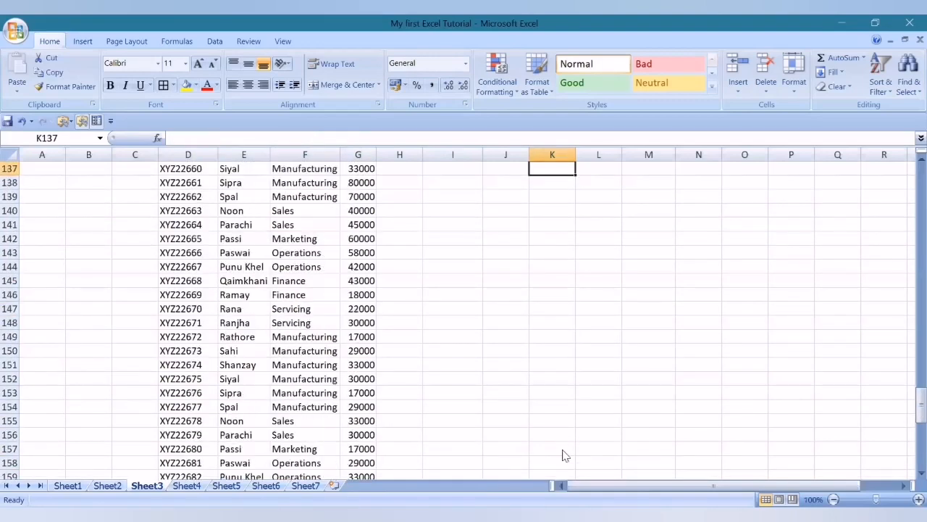
key(Up)
key(Up)
key(Up)
key(Up)
key(Up)
key(Up)
key(Up)
key(Up)
key(Up)
key(Up)
key(Up)
key(Up)
key(Up)
key(Up)
key(Up)
key(Up)
key(Up)
key(Up)
key(Up)
key(Up)
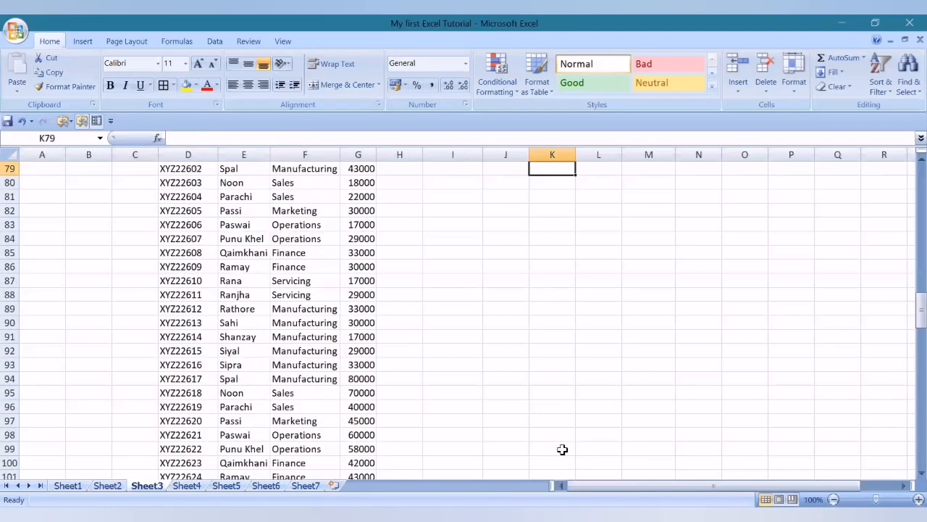
key(Up)
key(Up)
key(Up)
key(Up)
key(Up)
key(Up)
key(Up)
key(Up)
key(Up)
key(Up)
key(Up)
key(Up)
key(Up)
key(Up)
key(Up)
key(Up)
key(Up)
key(Up)
key(Up)
key(Up)
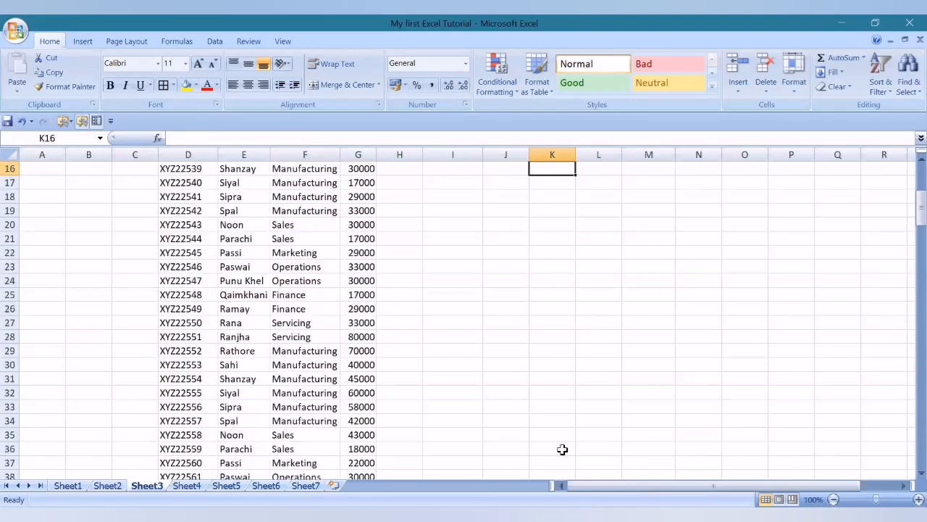
key(Up)
key(Up)
key(Up)
key(Up)
key(Up)
key(Up)
key(Up)
key(Up)
key(Up)
key(Up)
key(Up)
key(Up)
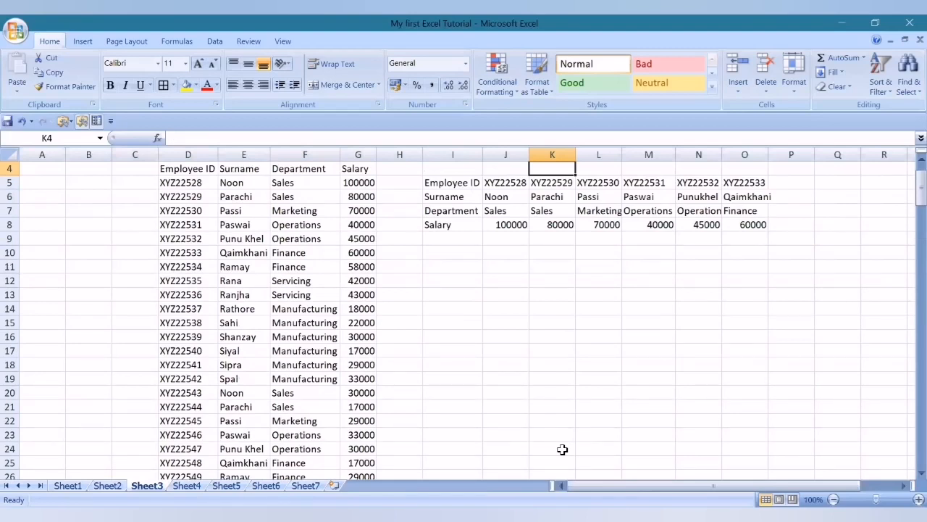
Step: Begin an HLOOKUP formula in K13, entering the surname listed in J6 in capitals as the quoted lookup value
key(Down)
key(Down)
key(Down)
key(Down)
key(Down)
key(Down)
key(Down)
key(Down)
key(Down)
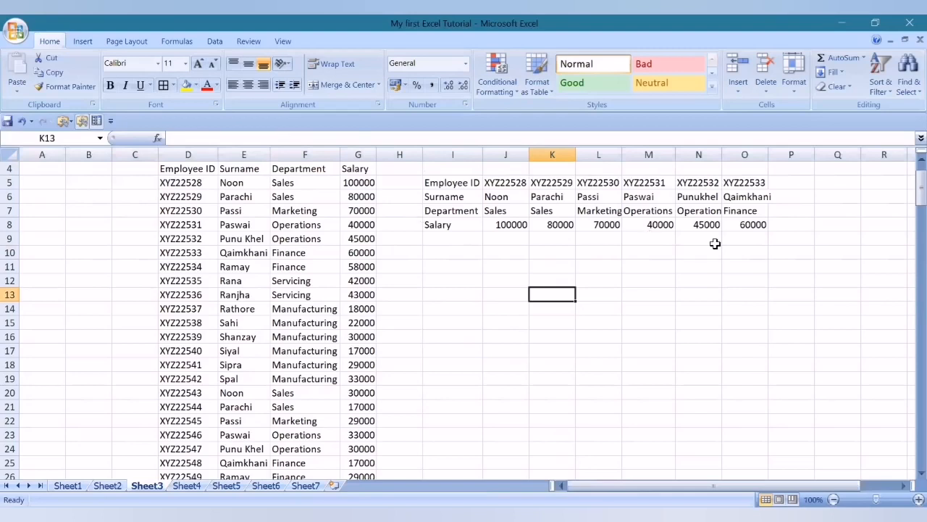
text(=)
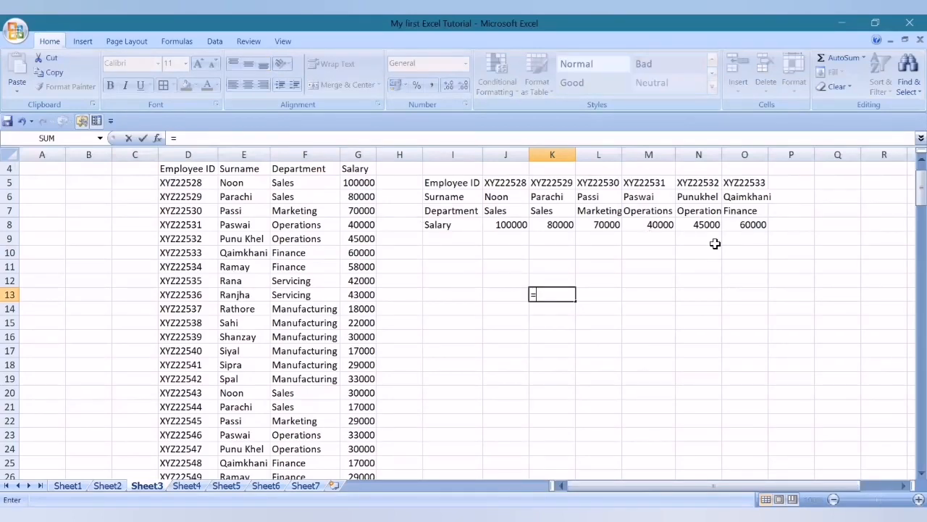
text(hlookup()
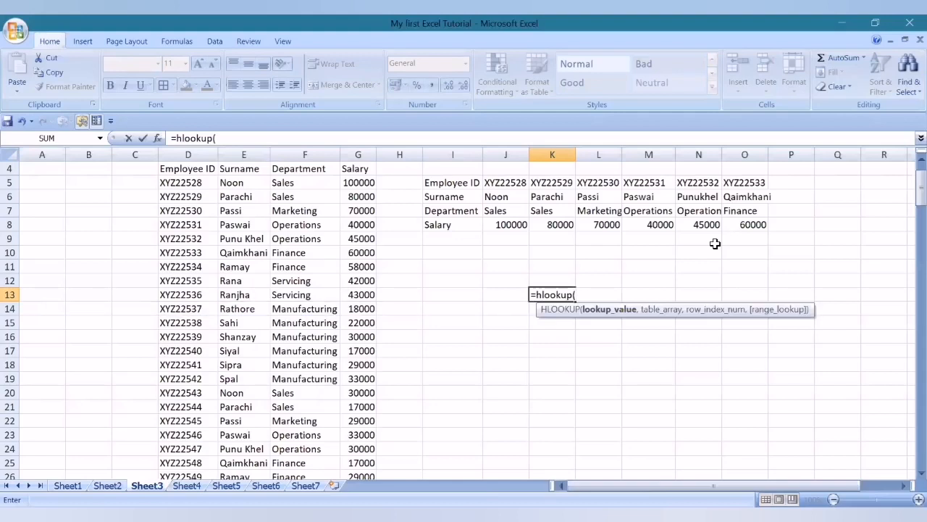
text(")
text(NOON",)
Step: Complete the HLOOKUP in K13 with table array I5:O8, row index 4 and FALSE for an exact match
click(447, 184)
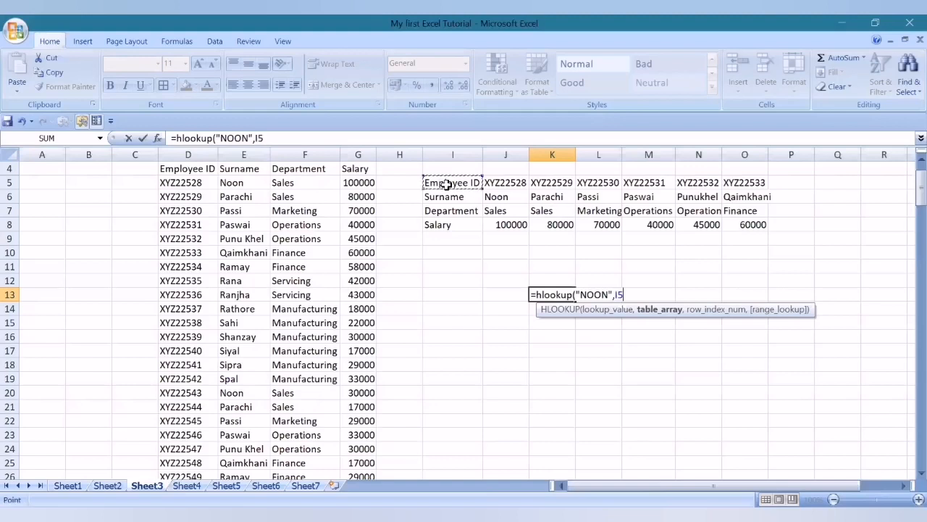
drag(447, 184, 763, 226)
text(,)
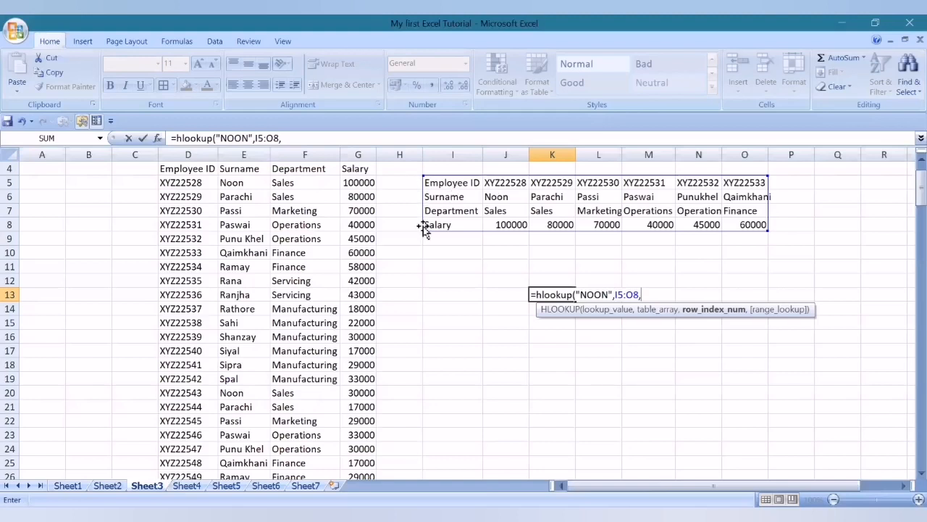
text(4,fa)
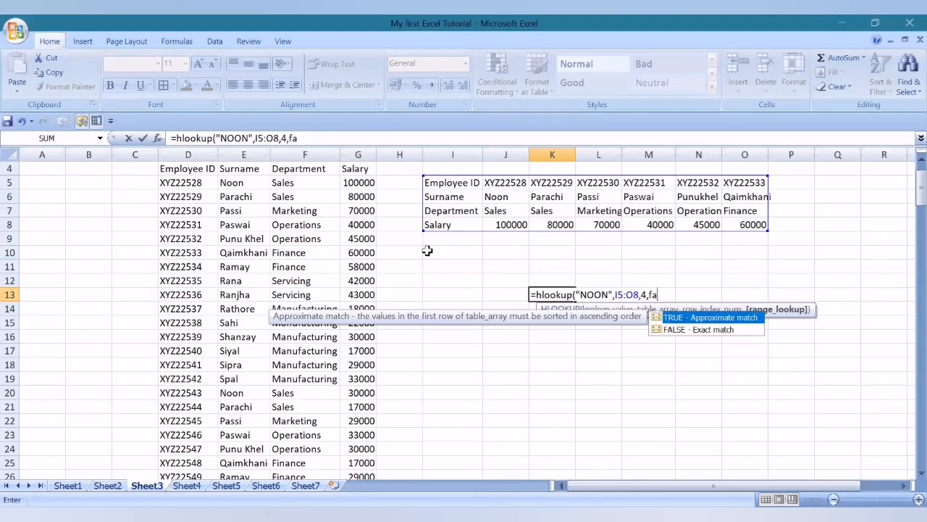
text(lse))
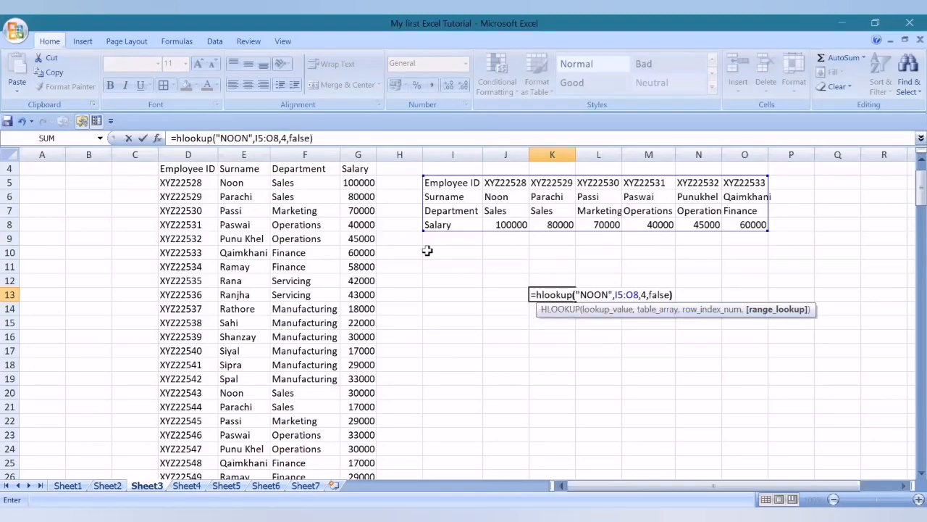
key(Return)
key(Up)
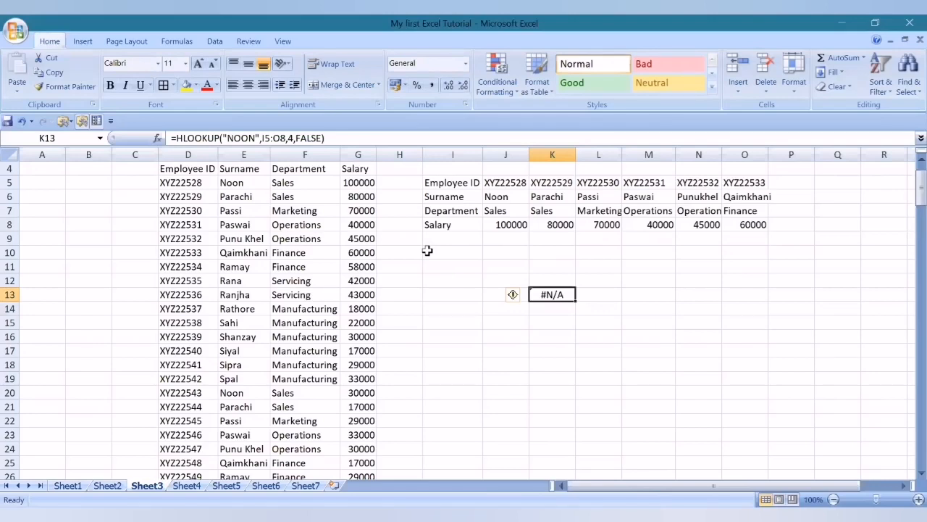
Step: Set the row index number of the HLOOKUP formula in K13 to 3
click(292, 137)
key(BackSpace)
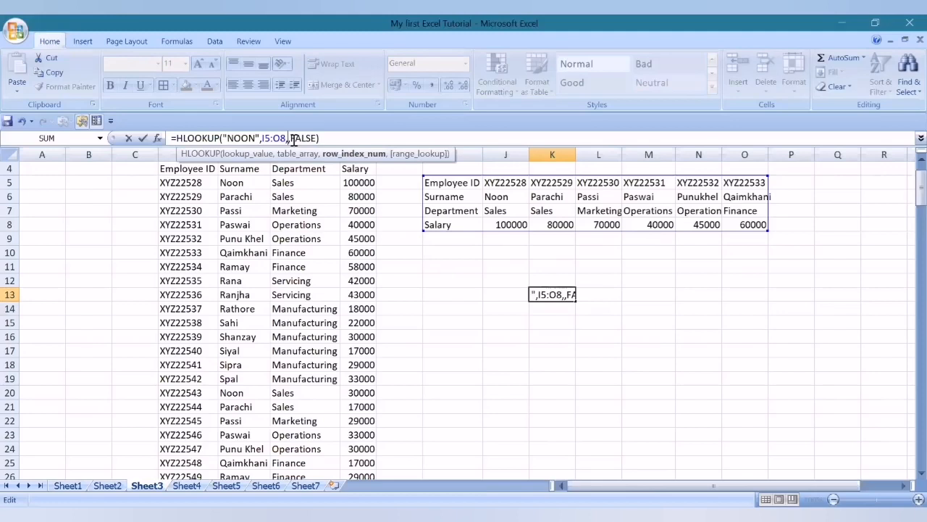
text(2)
key(Return)
key(Up)
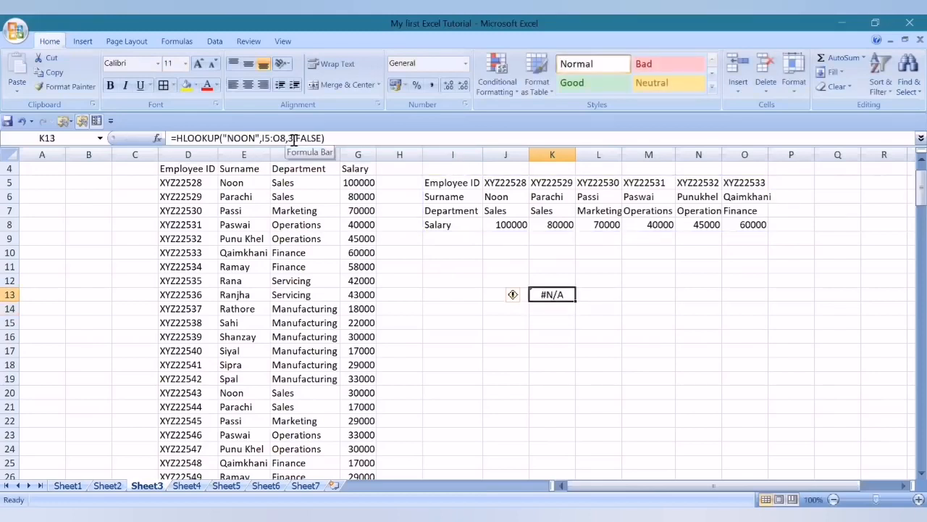
Step: Replace the lookup value of the HLOOKUP in K13 with the employee ID listed in J5
click(257, 138)
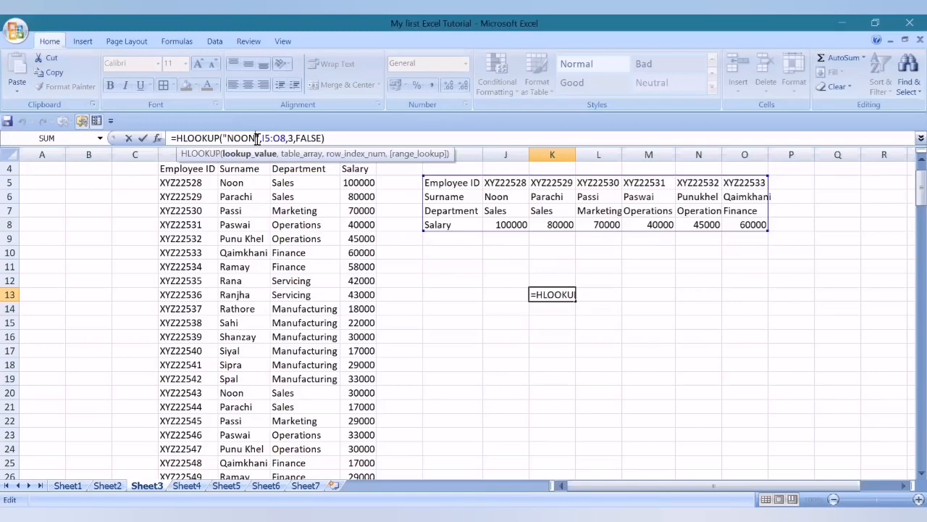
key(BackSpace)
key(BackSpace)
key(BackSpace)
key(BackSpace)
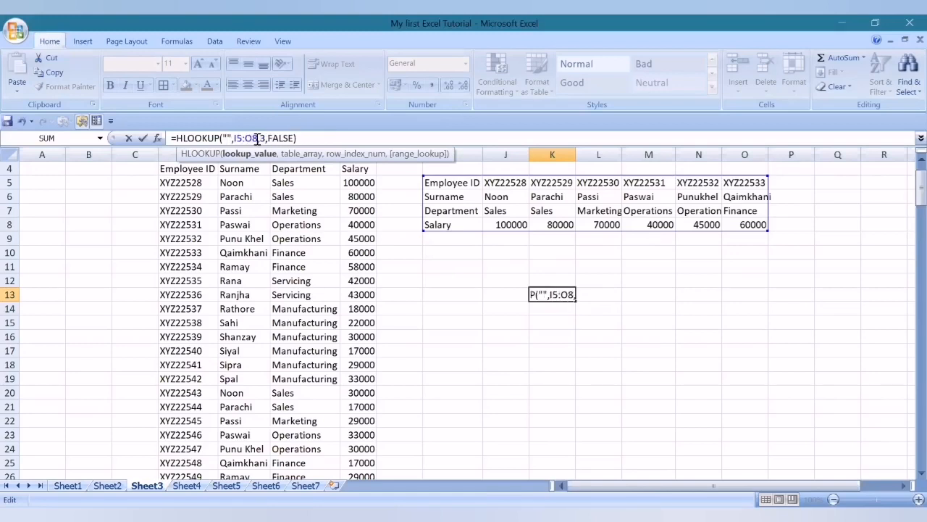
text(XY)
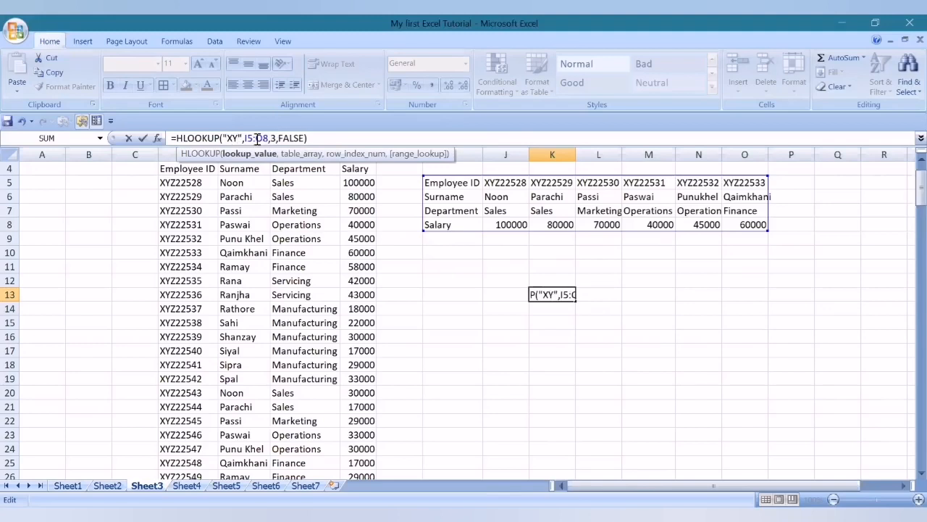
text(Z22528)
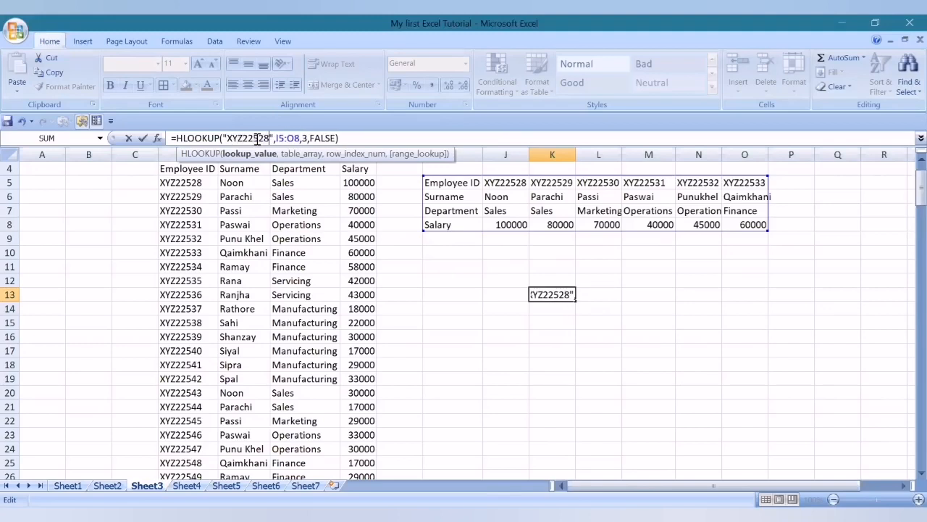
key(Return)
key(Up)
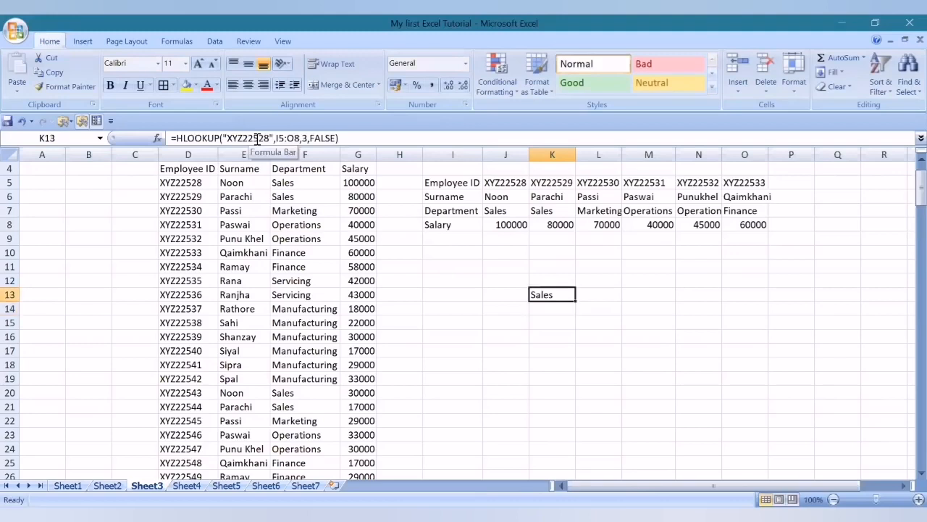
Step: Move the Surname row of the horizontal table from I6:O6 to row 4, above the Employee ID row
click(491, 184)
key(Down)
key(Down)
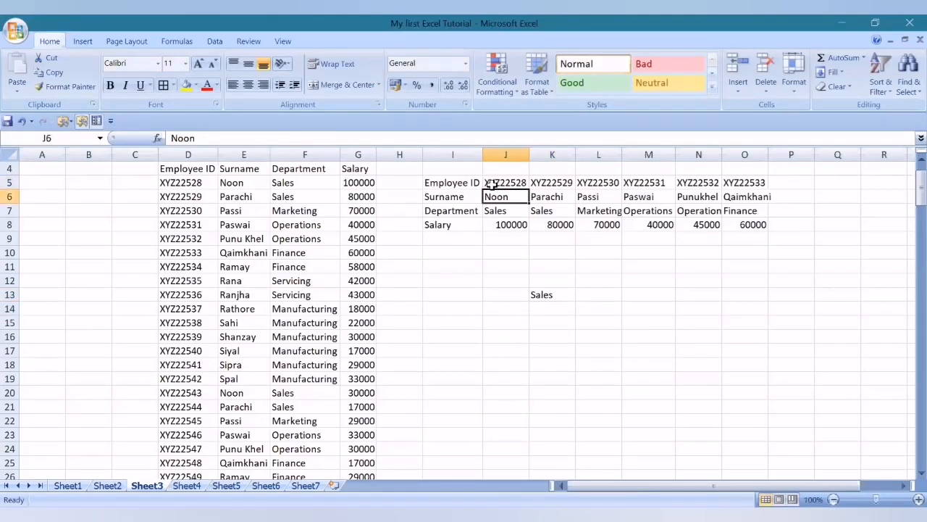
key(Up)
key(Left)
key(shift+Right)
key(shift+Right)
key(shift+Right)
key(shift+Right)
key(shift+Right)
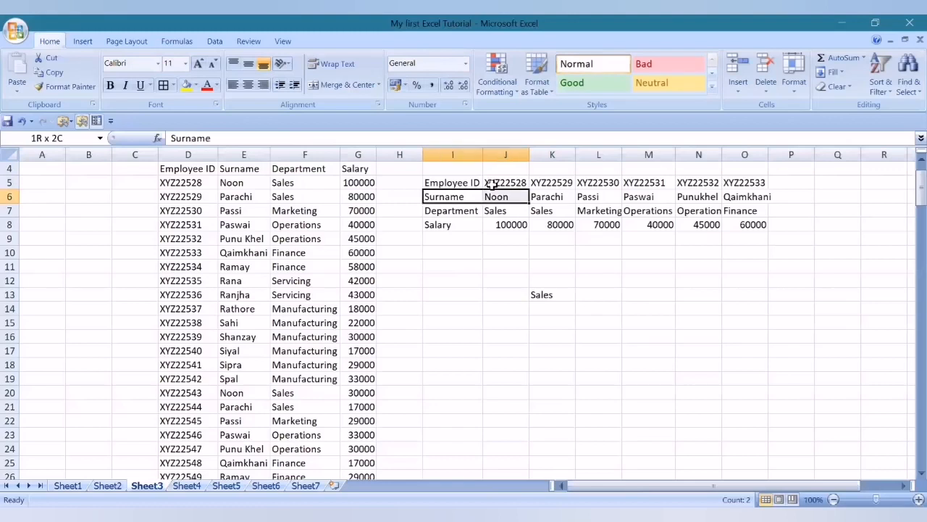
key(shift+Right)
key(ctrl+x)
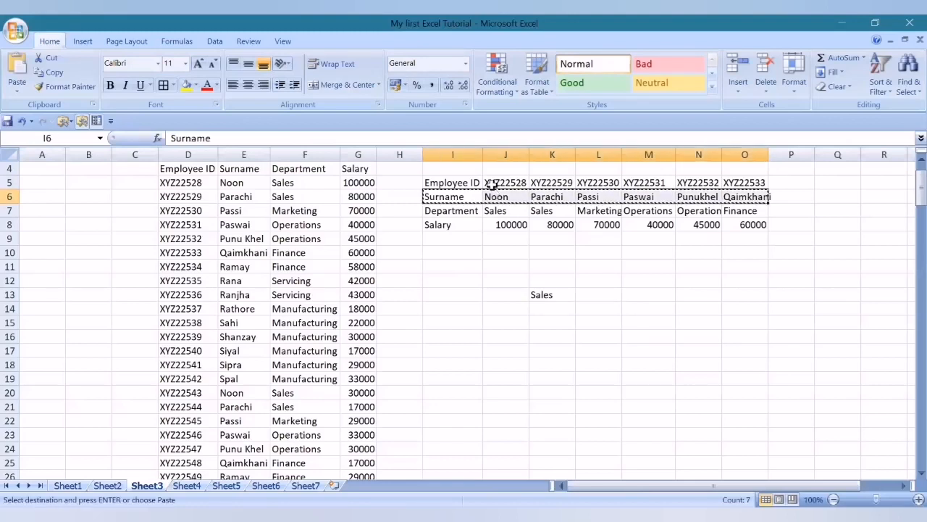
key(Up)
key(Up)
key(ctrl+v)
Step: Move the Department and Salary rows from I7:O8 up one row to close the gap below the Employee ID row
key(Down)
key(Down)
key(Down)
key(shift+Down)
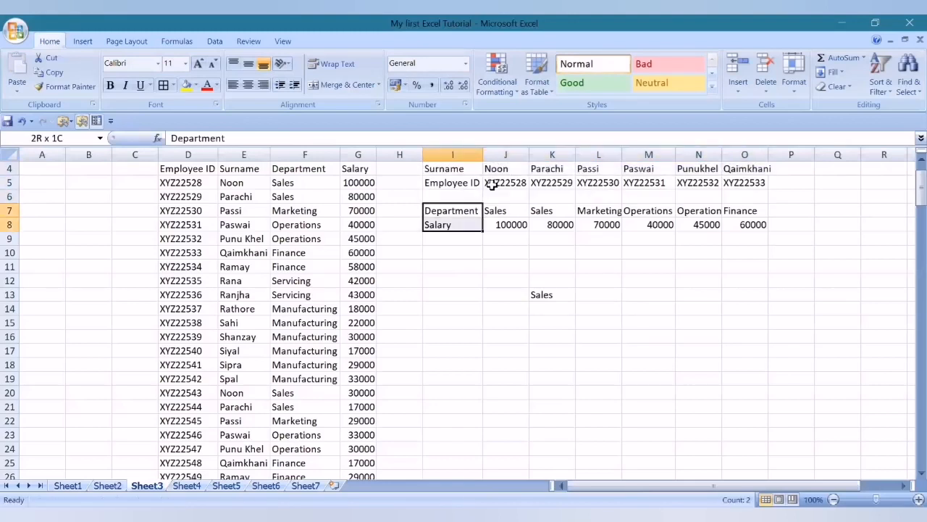
key(shift+Right)
key(shift+Right)
key(shift+Right)
key(shift+Right)
key(shift+Right)
key(shift+Right)
key(ctrl+x)
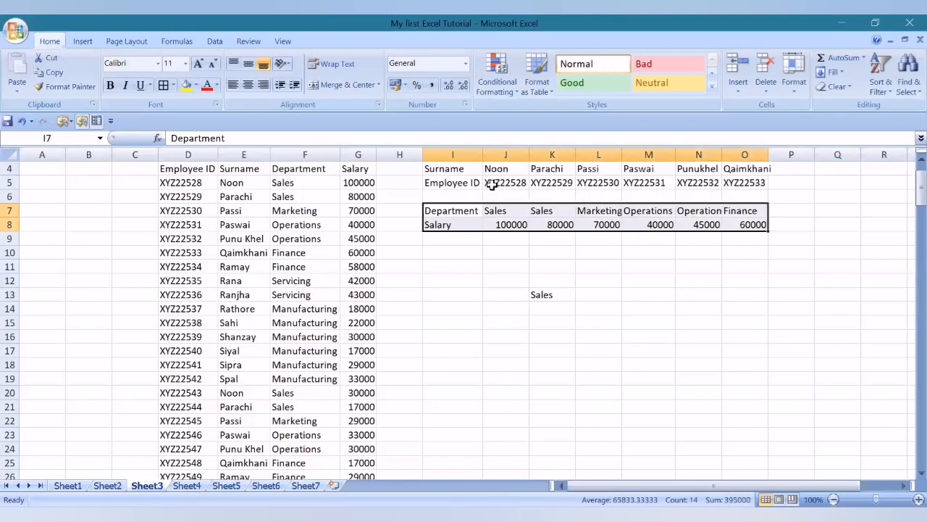
key(Up)
key(ctrl+v)
key(Down)
key(Down)
key(Down)
key(Down)
key(Down)
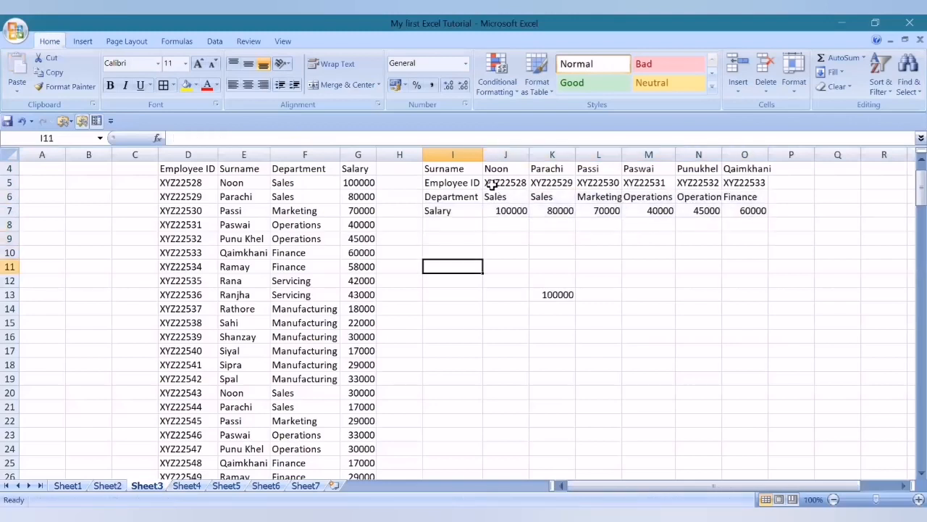
Step: Replace the formula in K13 with an exact-match HLOOKUP of the surname in J4, using table I4:O7 and row index 2
key(Right)
key(Right)
key(Down)
key(Down)
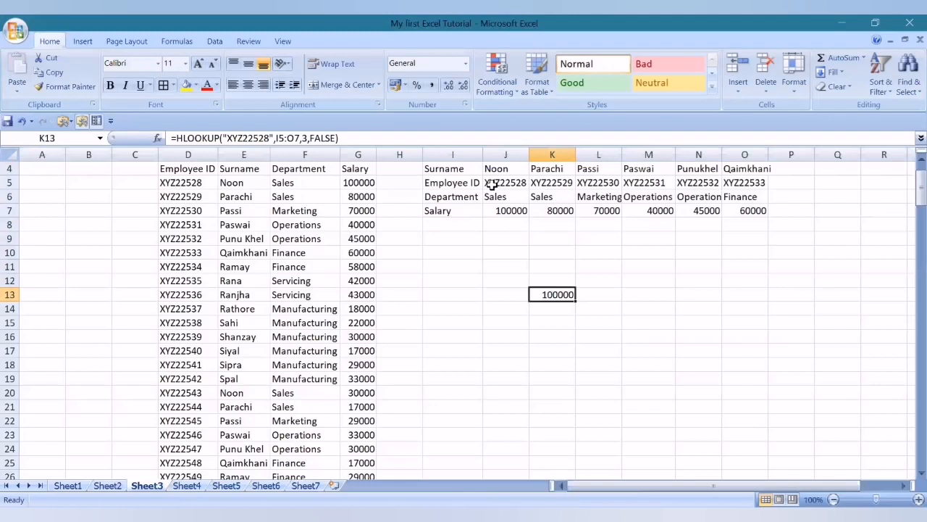
text(=hlookup)
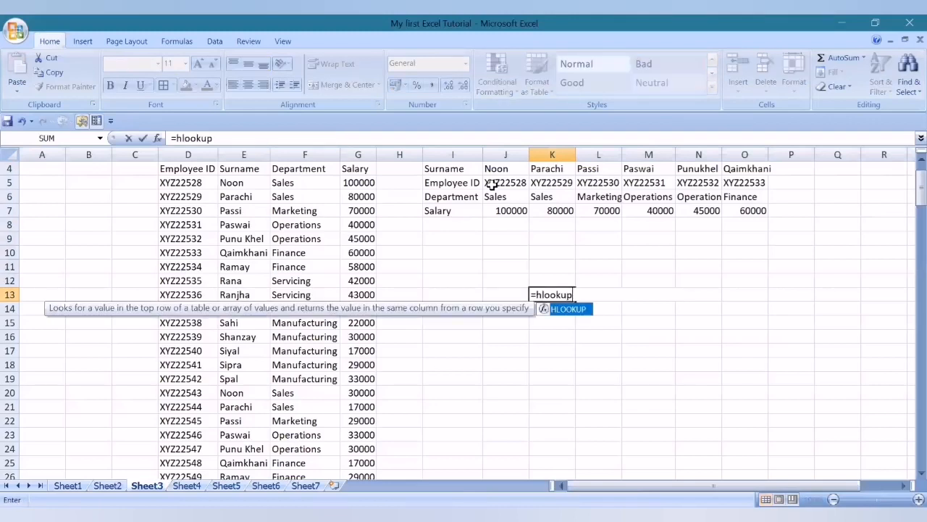
text((")
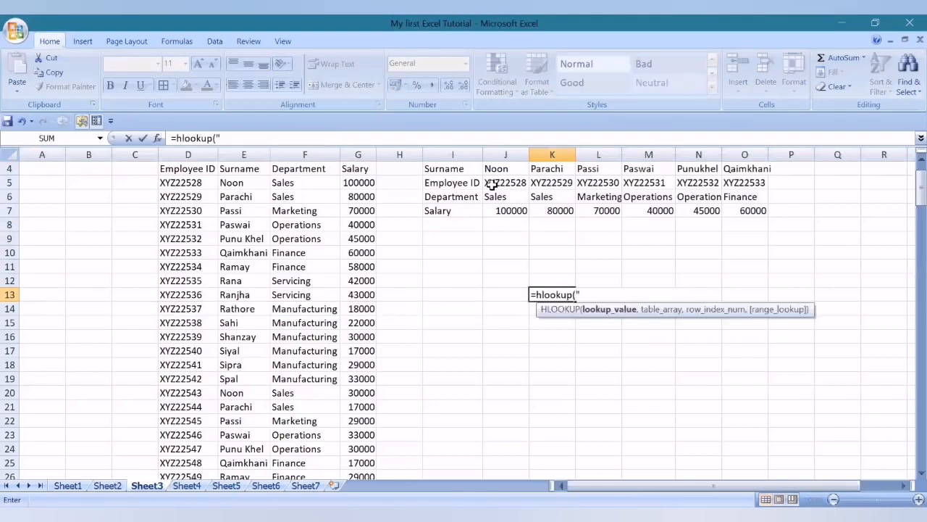
text(Noon",)
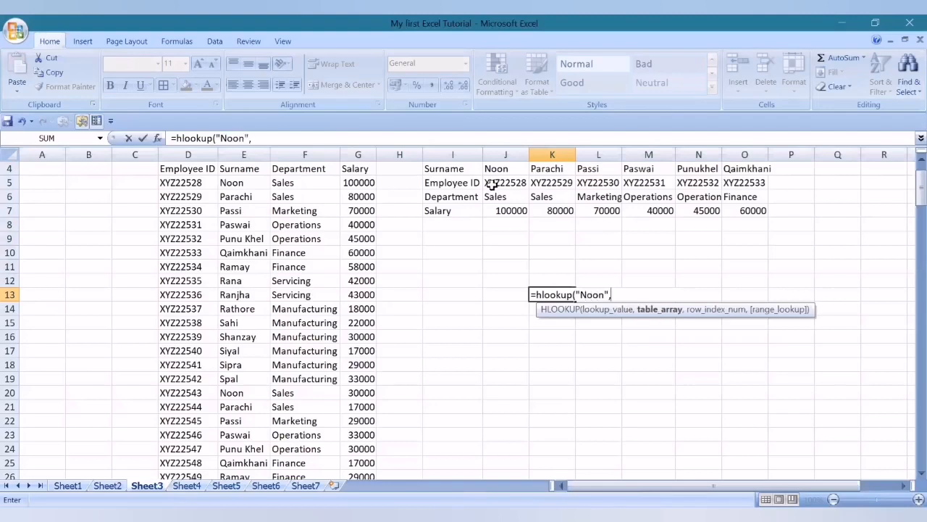
click(444, 171)
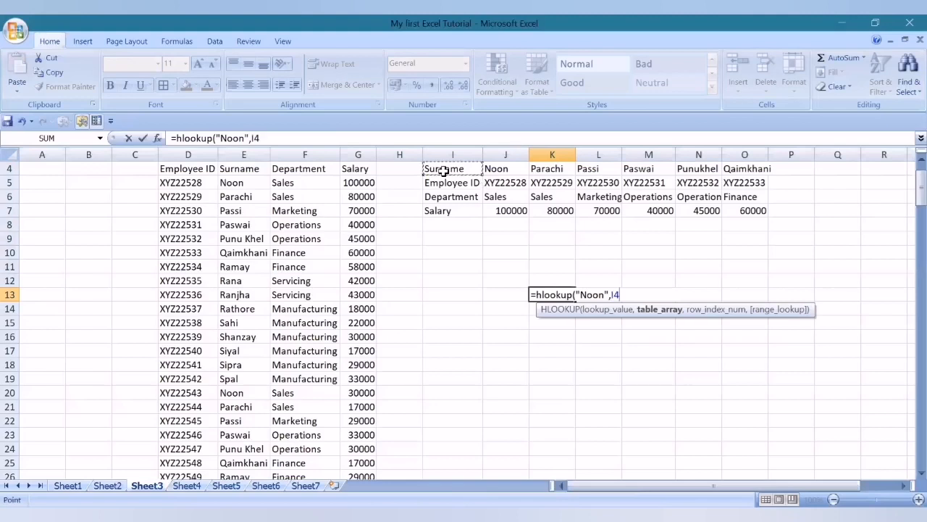
drag(444, 171, 741, 212)
text(,)
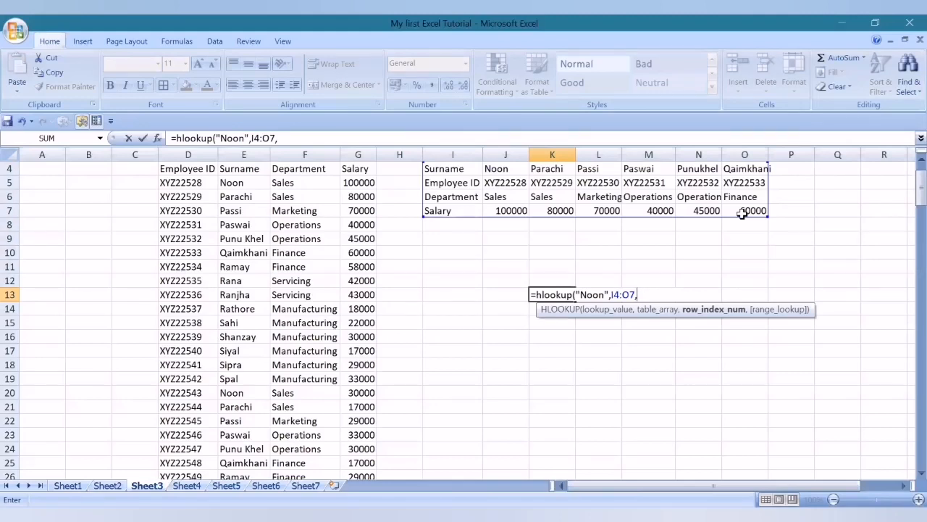
text(2,)
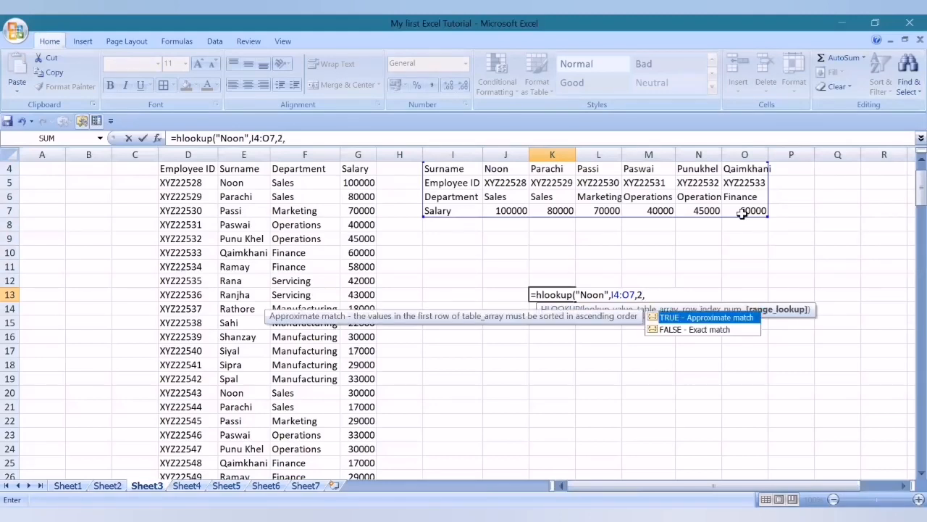
text(FALSE))
key(Return)
key(Up)
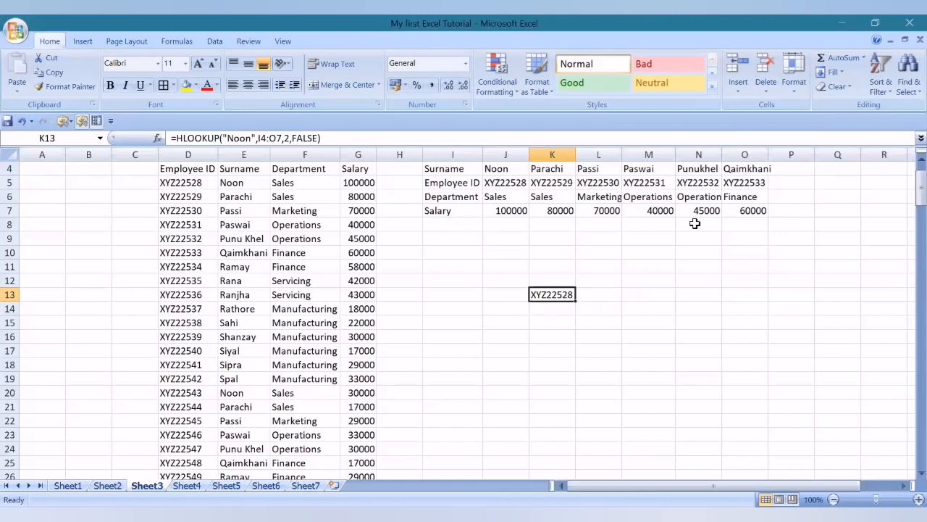
Step: Enter an exact-match HLOOKUP in K14 for the employee ID listed in J5, using table I4:O7 and row index 1
key(Down)
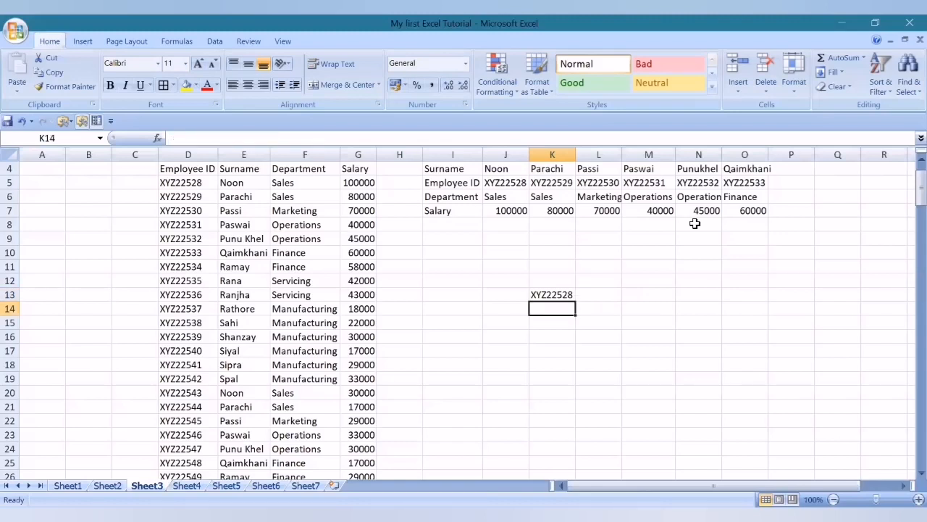
text(=HLOOKUP()
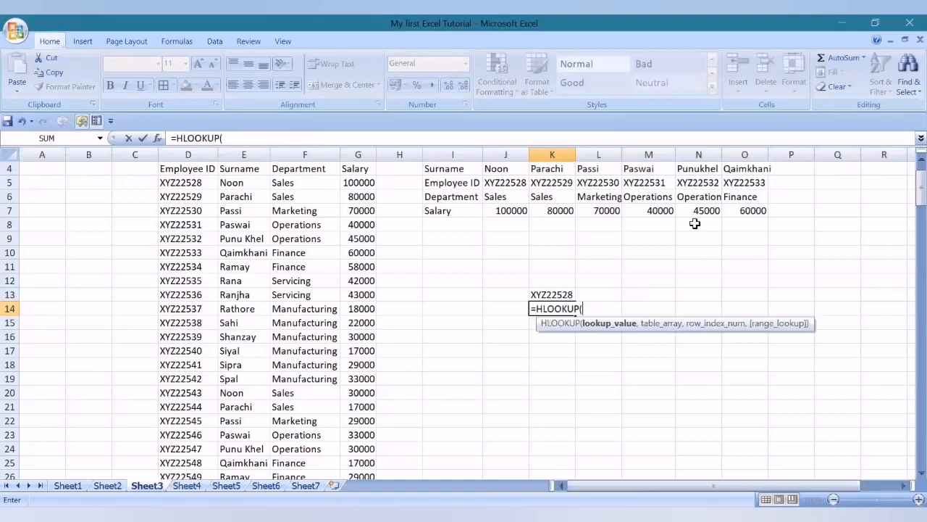
text("XYZ22528)
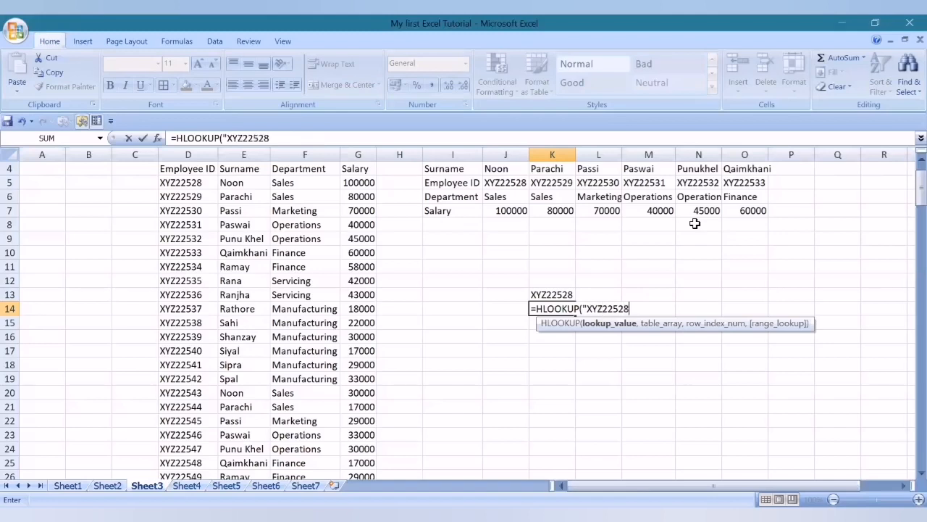
text(",)
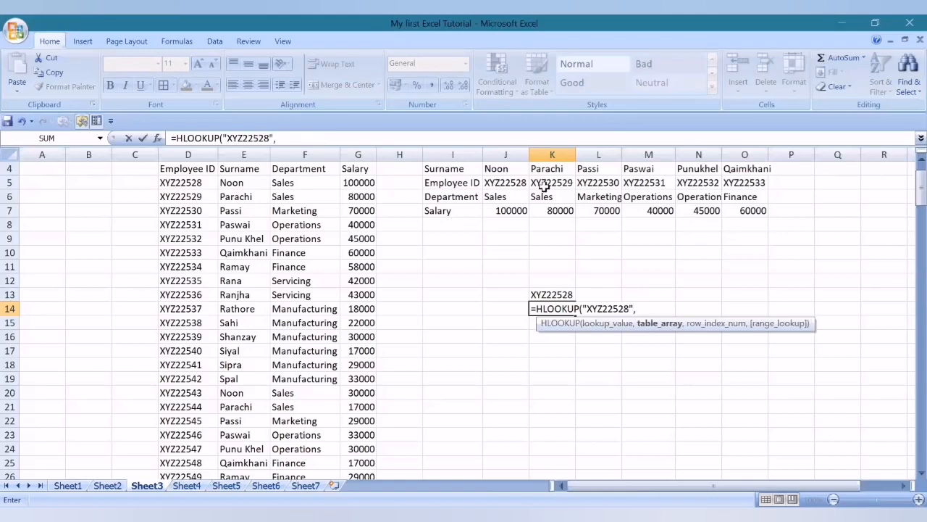
click(466, 172)
shift+click(739, 214)
text(,)
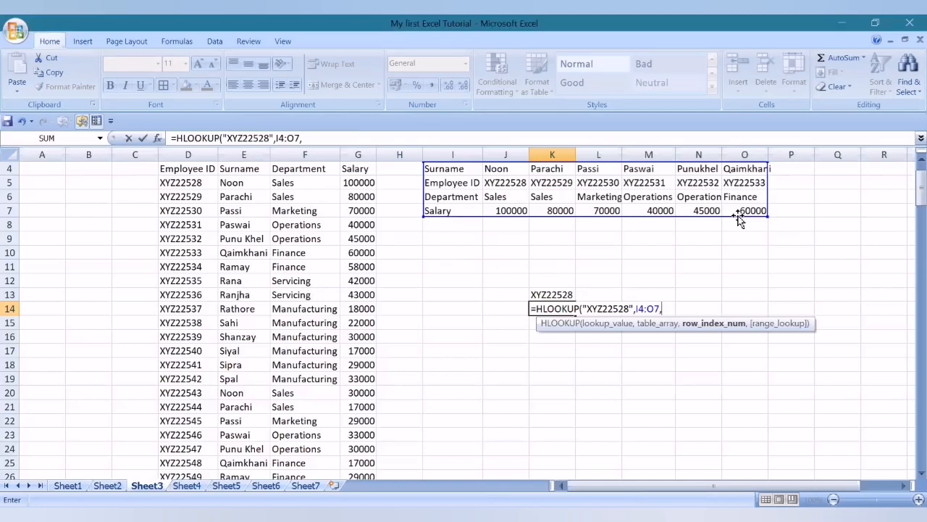
text(1,FALSE))
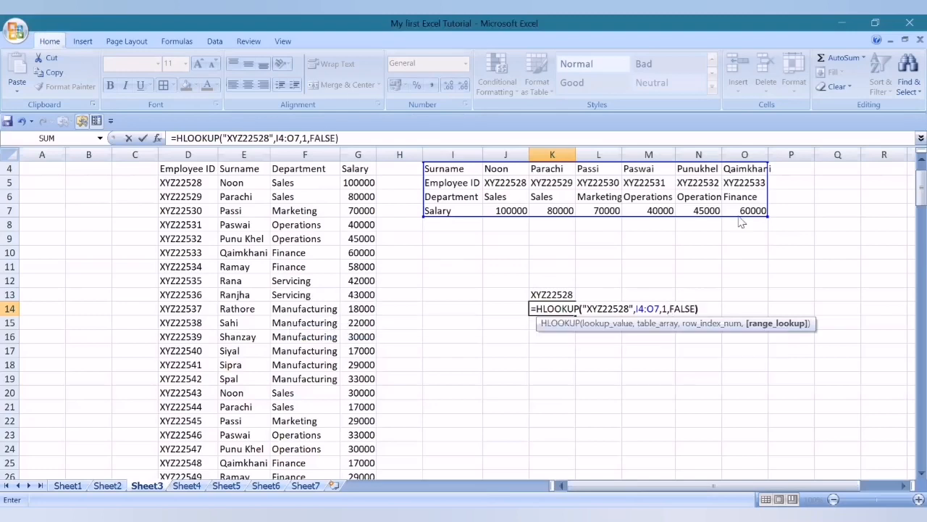
key(Return)
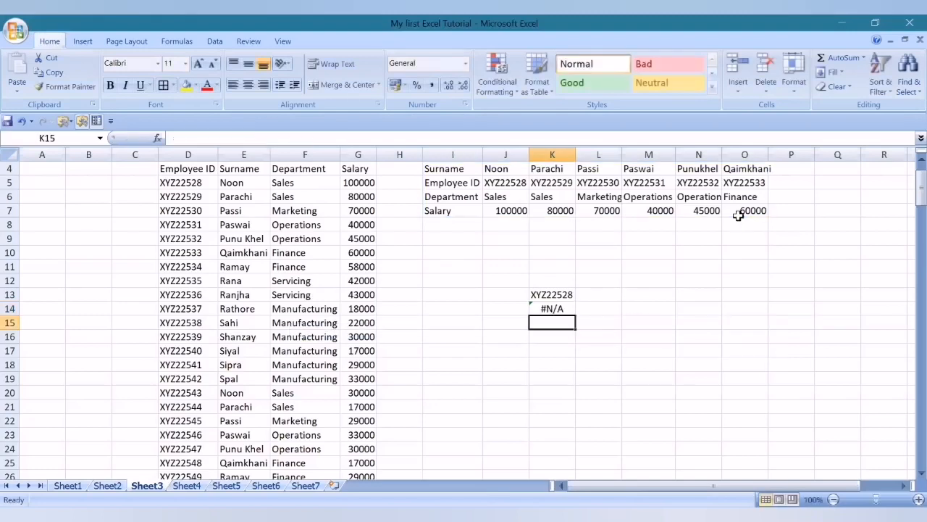
Step: Change the HLOOKUP in K14 to look up the surname listed in L4 and set its row index number to 2
key(Up)
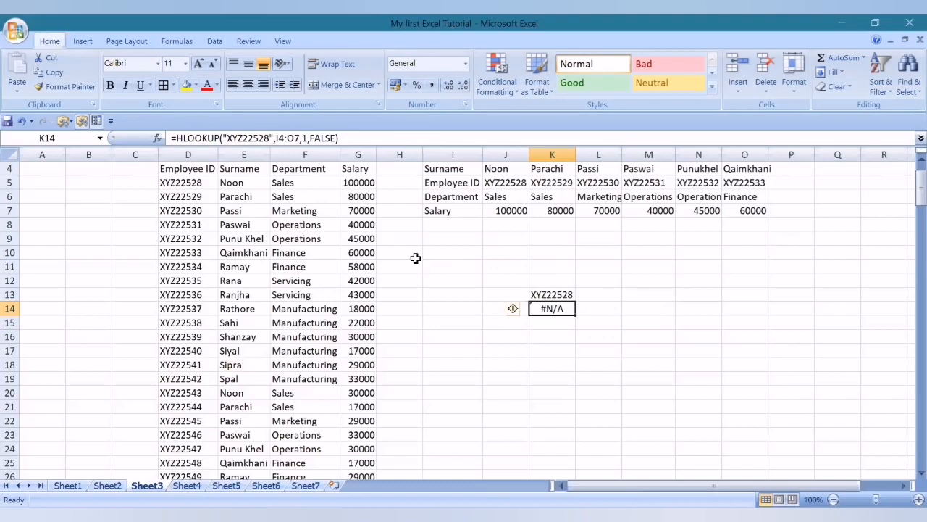
drag(269, 138, 227, 137)
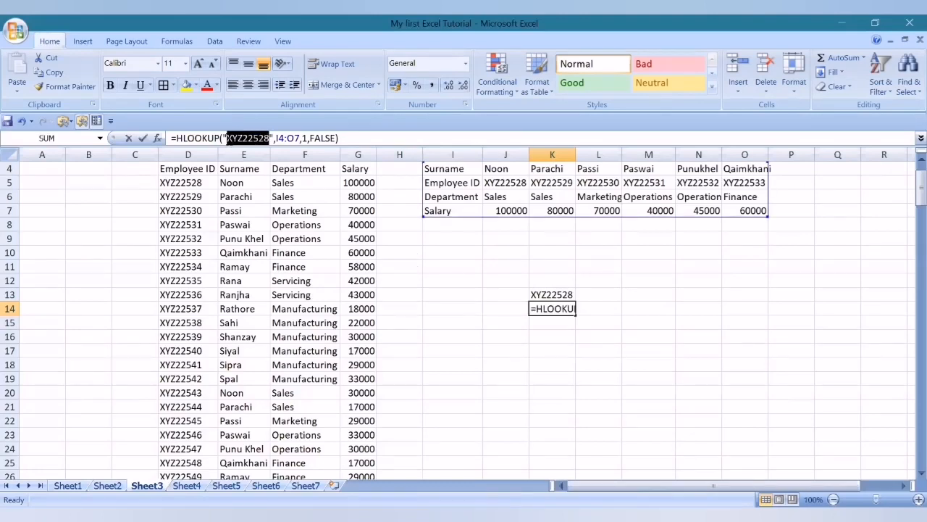
key(Delete)
text(PASSI)
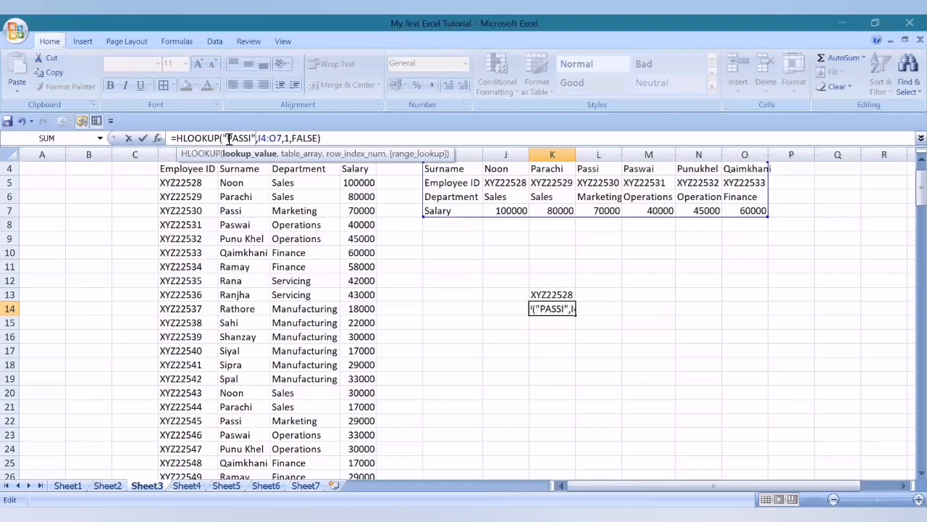
key(Right)
key(Right)
key(Right)
key(Right)
key(Right)
key(Right)
key(Right)
key(Right)
key(BackSpace)
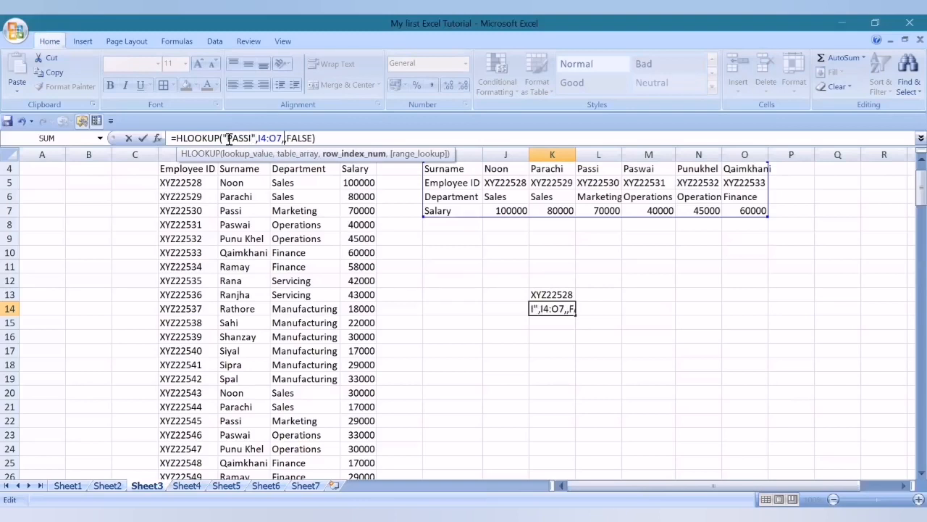
text(2)
key(Return)
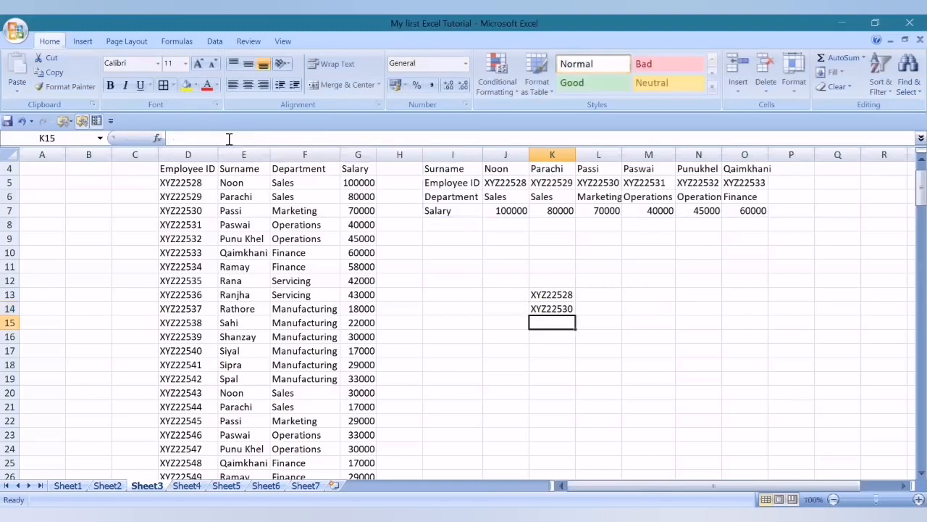
key(Up)
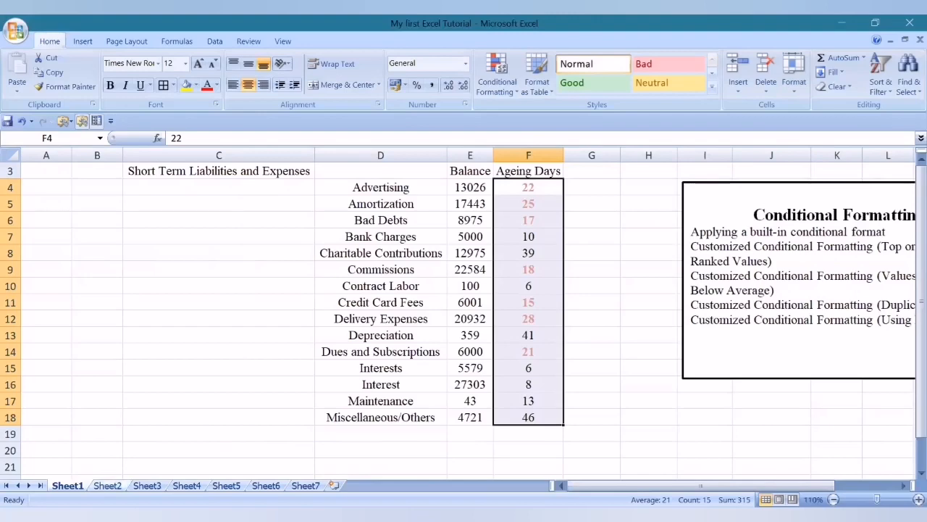
Step: Review the sales formulas on Sheet2 and return to the employee tables on Sheet3
click(107, 485)
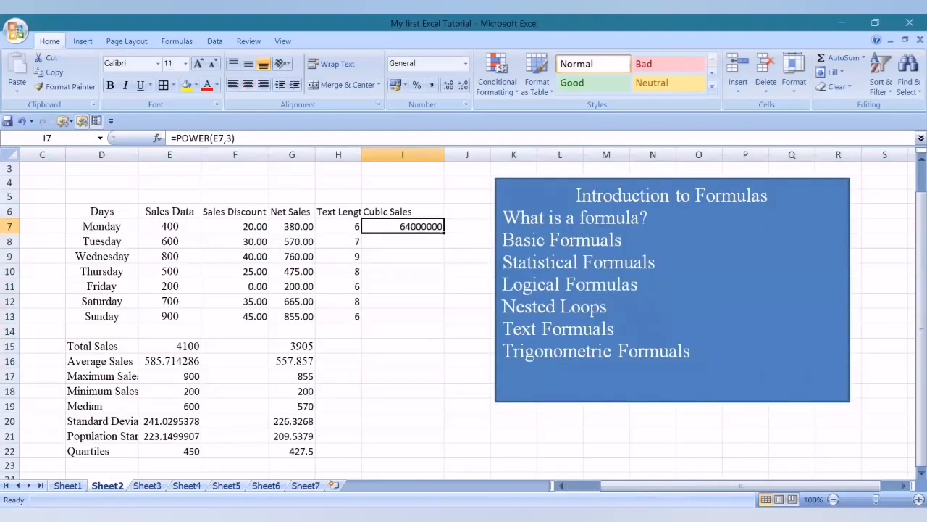
click(147, 485)
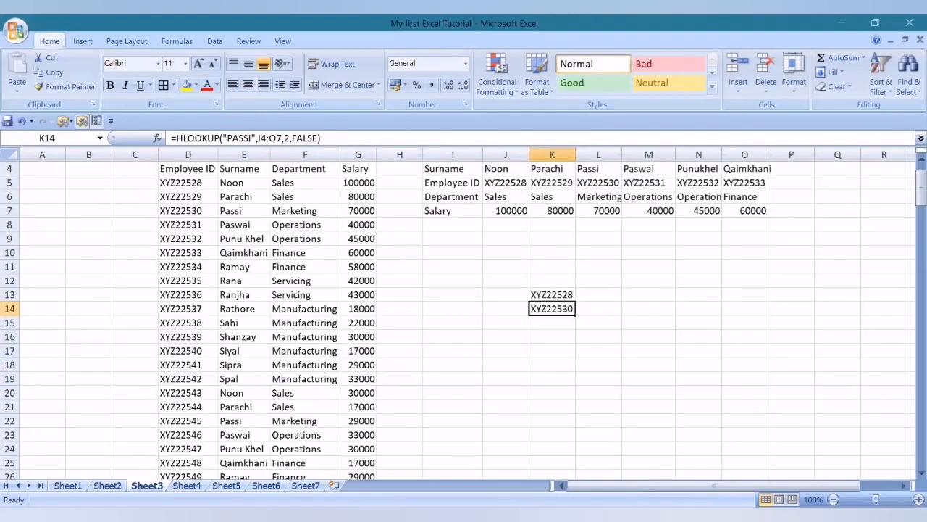